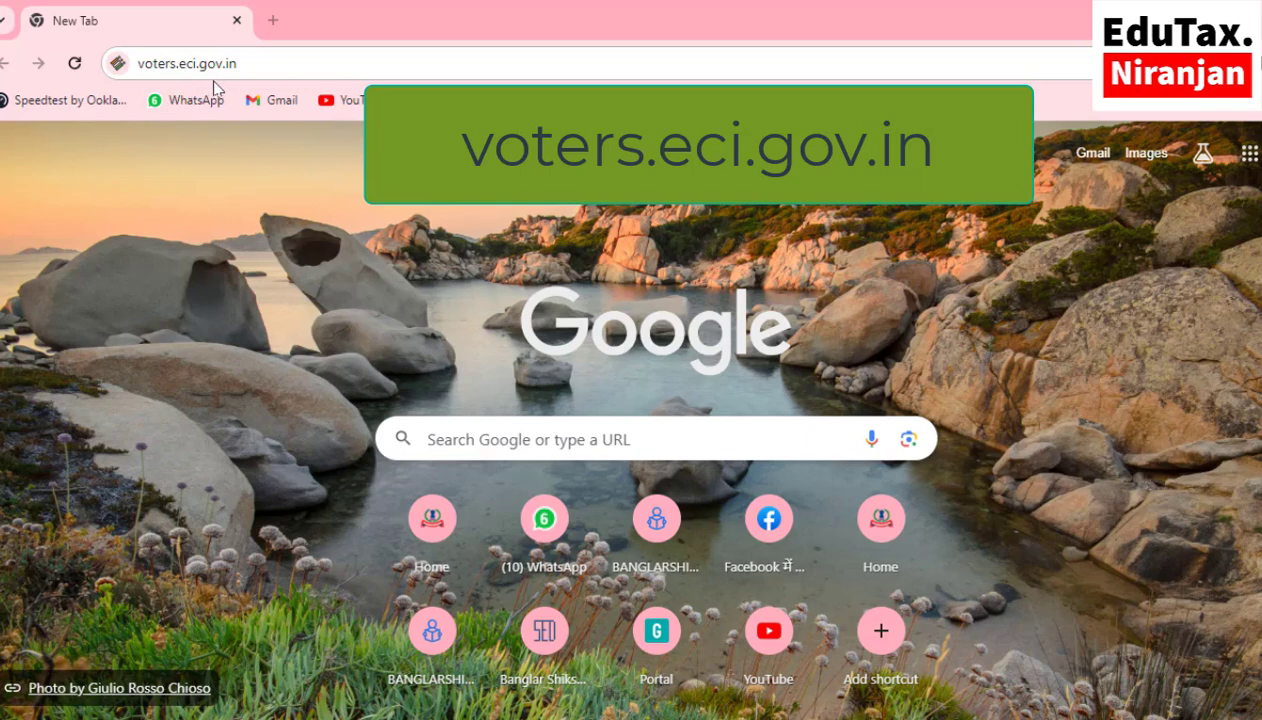
# Step: Load voters.eci.gov.in in Chrome's address bar to reach the portal home page
pyautogui.click(259, 63)
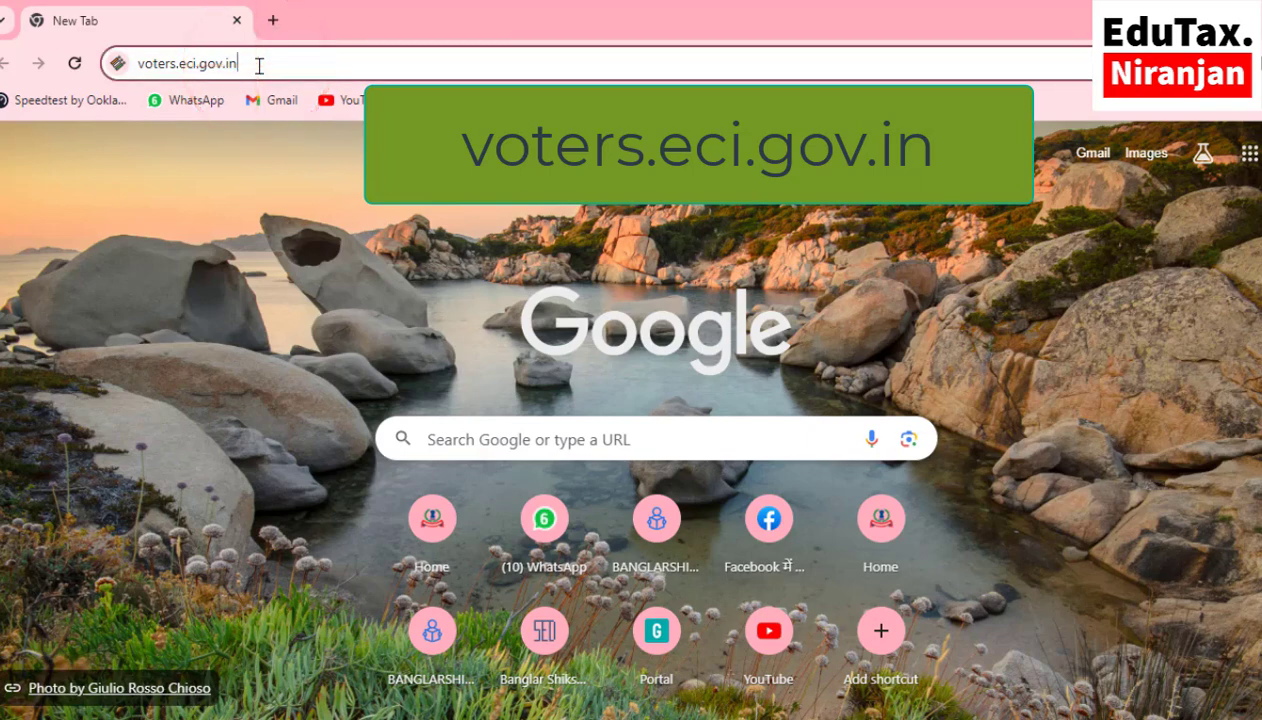
pyautogui.press('Return')
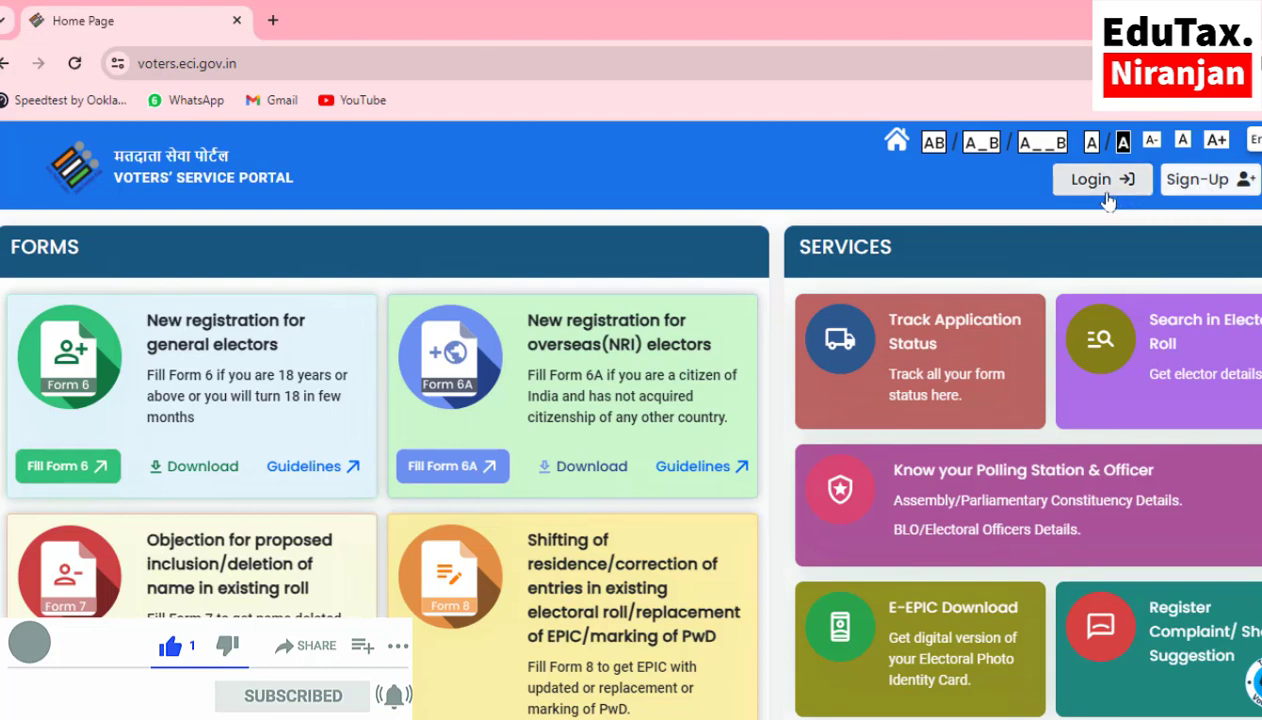
# Step: Start resident elector sign-up with the mobile number and the shown captcha, then continue
pyautogui.click(1203, 185)
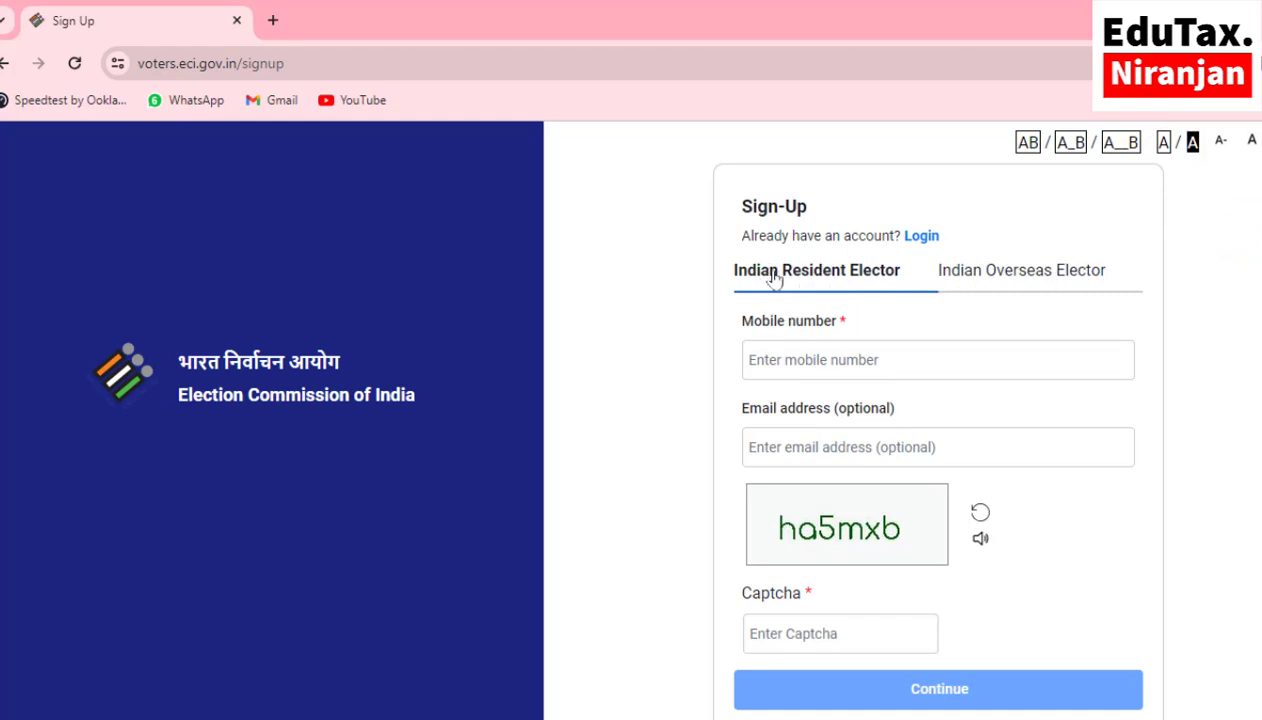
pyautogui.click(809, 356)
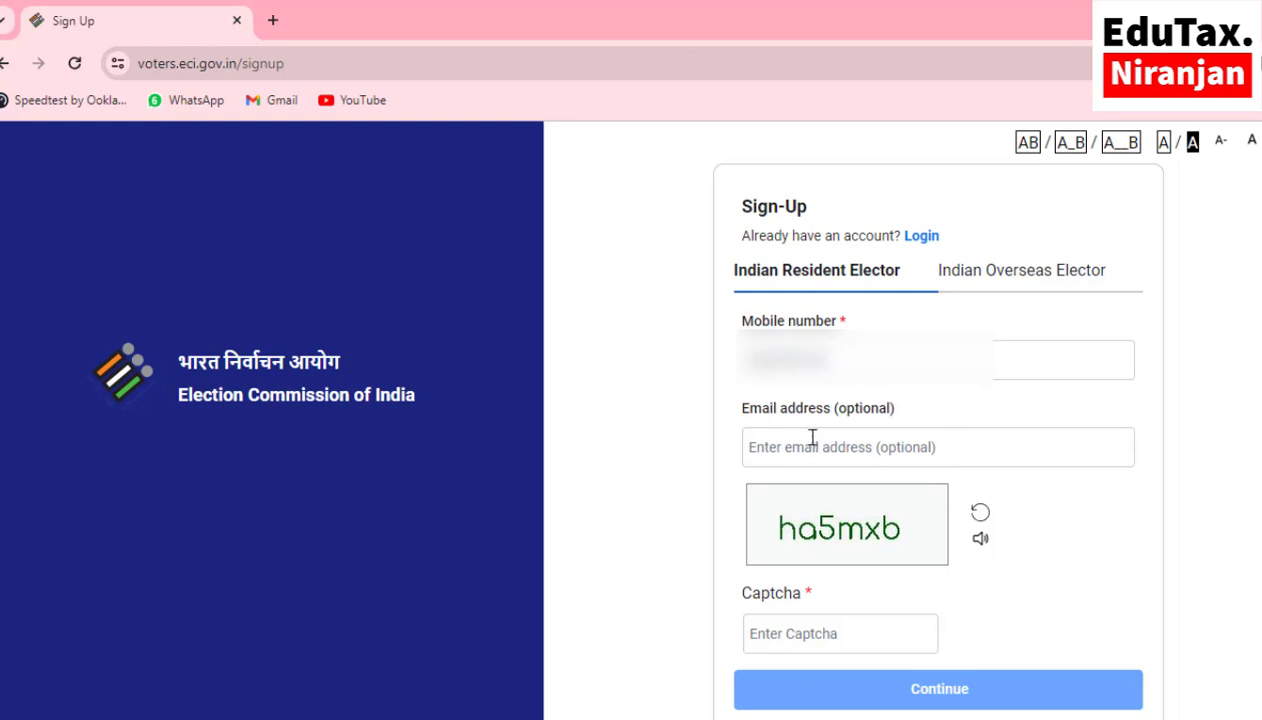
pyautogui.scroll(-1, 815, 435)
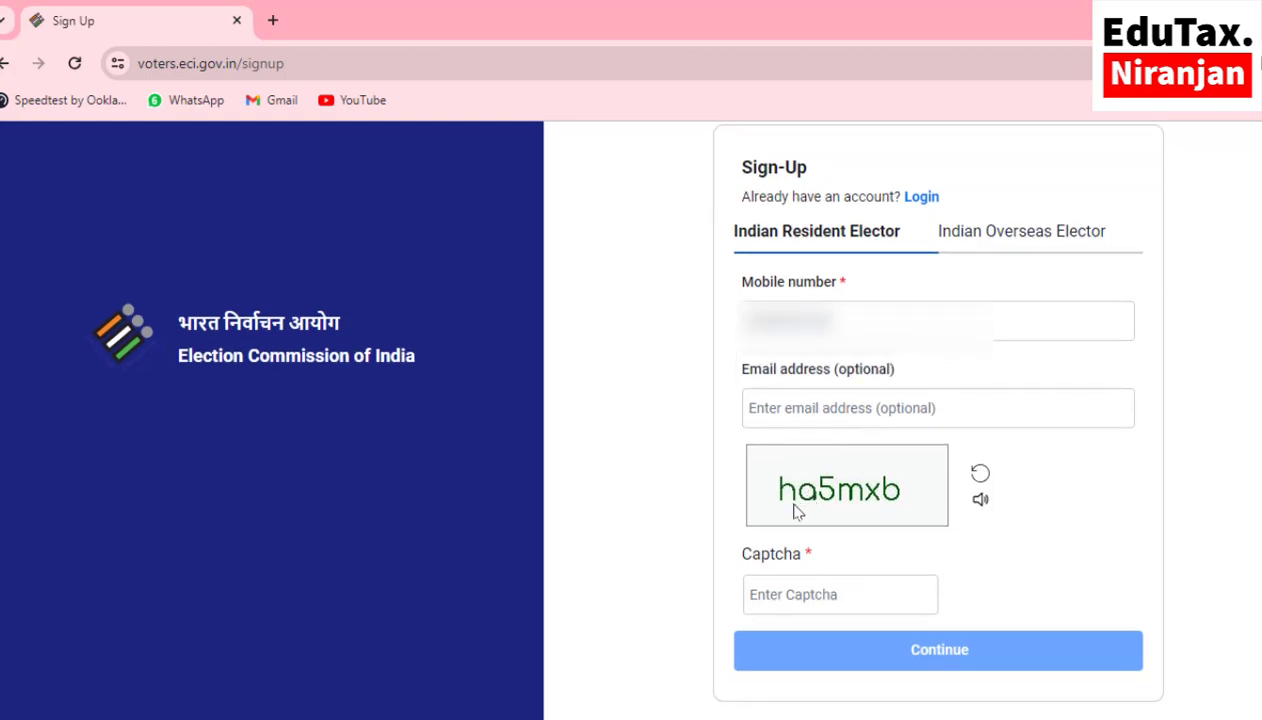
pyautogui.click(800, 596)
pyautogui.write('ha5mxb')
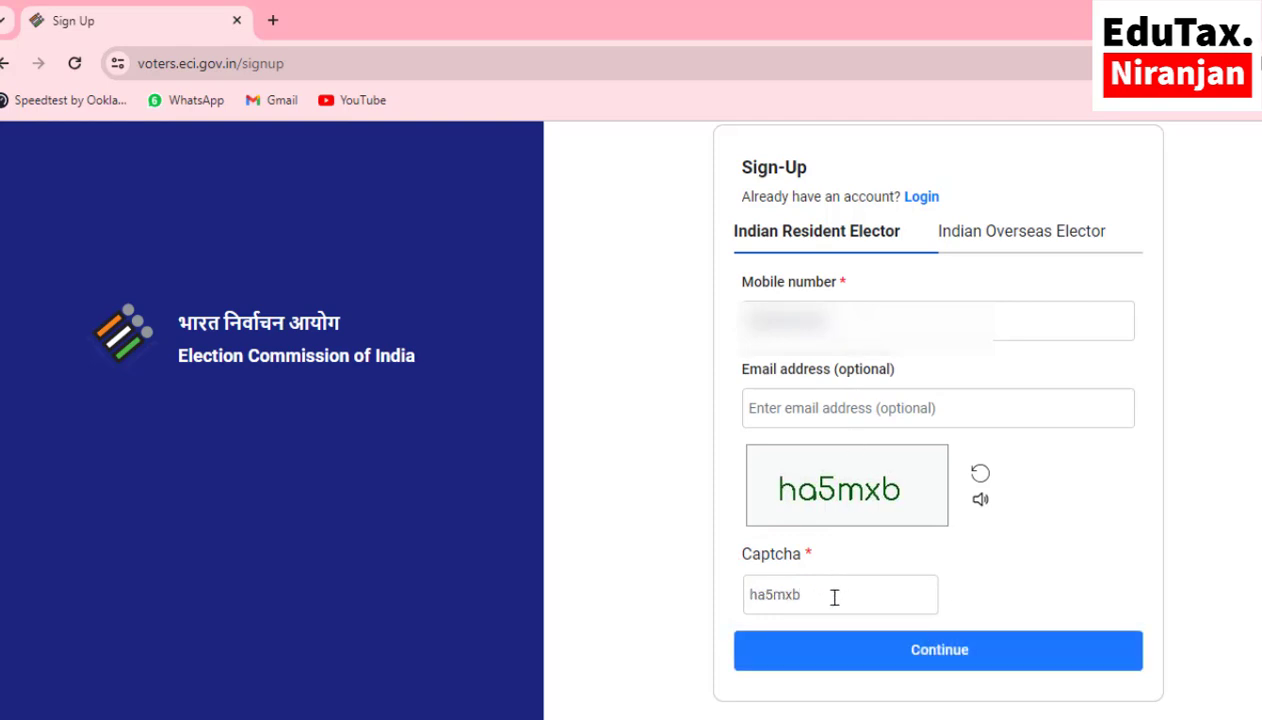
pyautogui.click(914, 650)
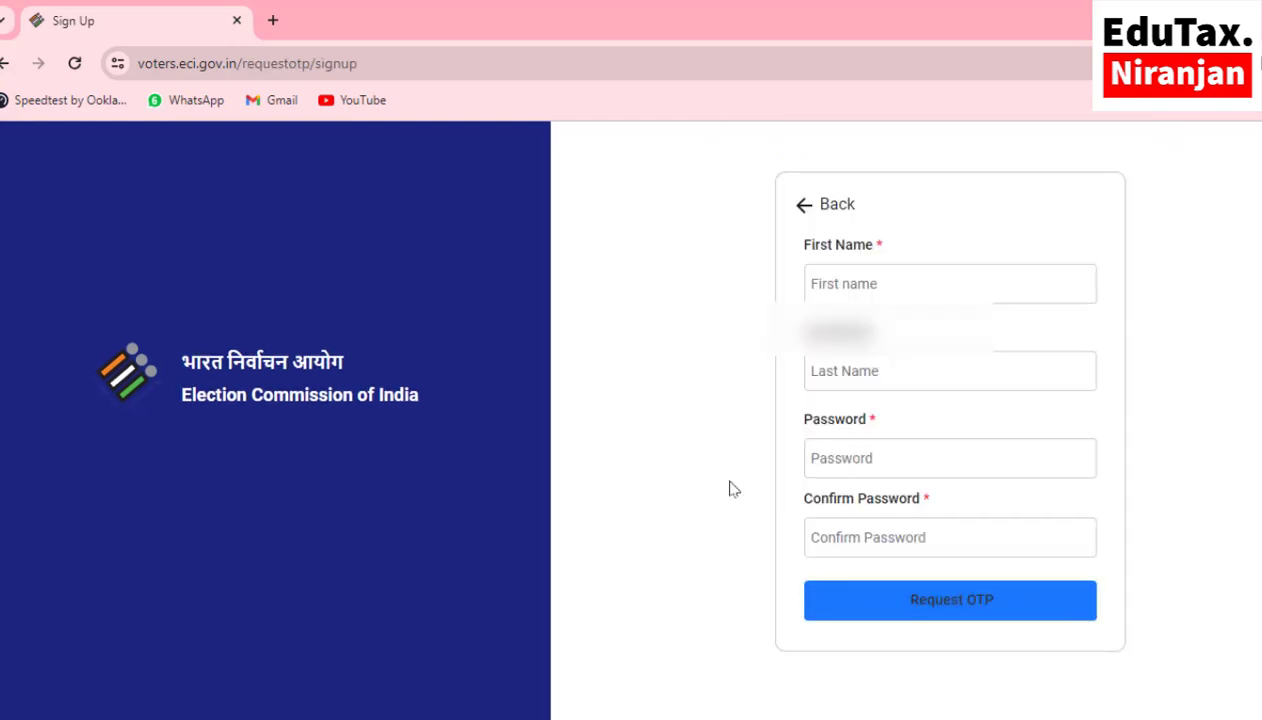
# Step: Fill in the applicant's first and last name and accept Chrome's generated strong password
pyautogui.click(849, 284)
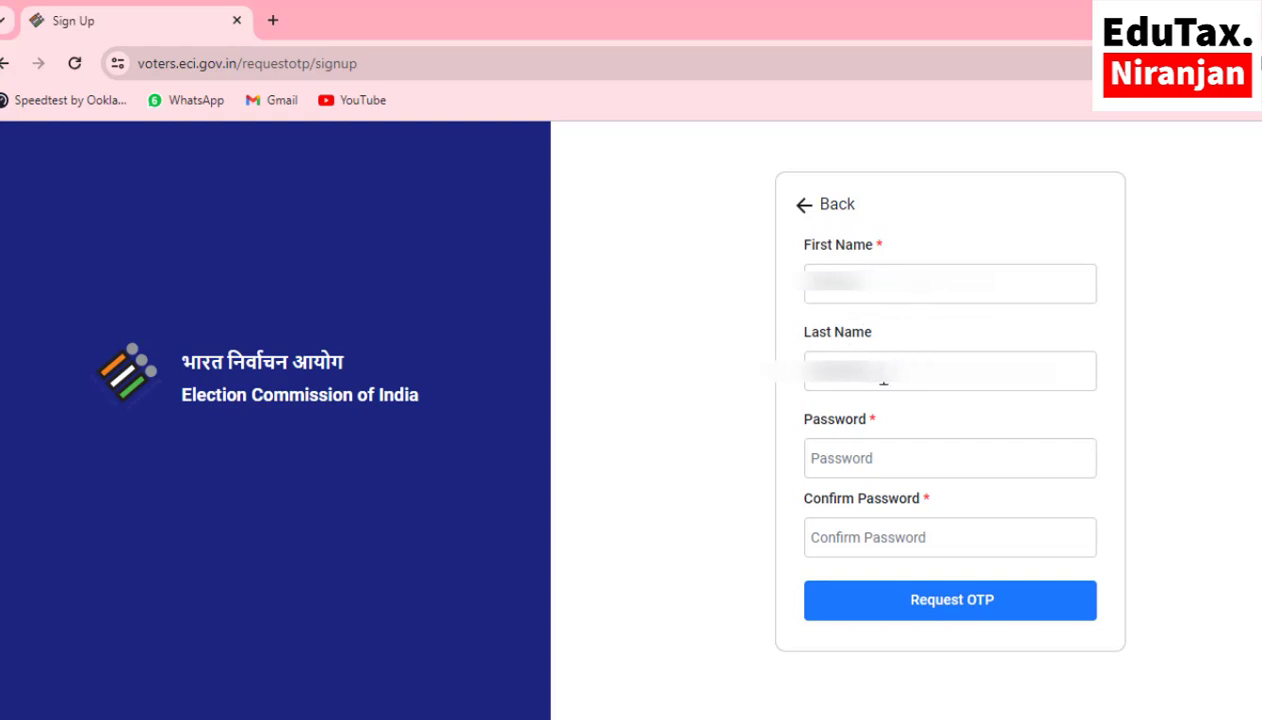
pyautogui.click(887, 461)
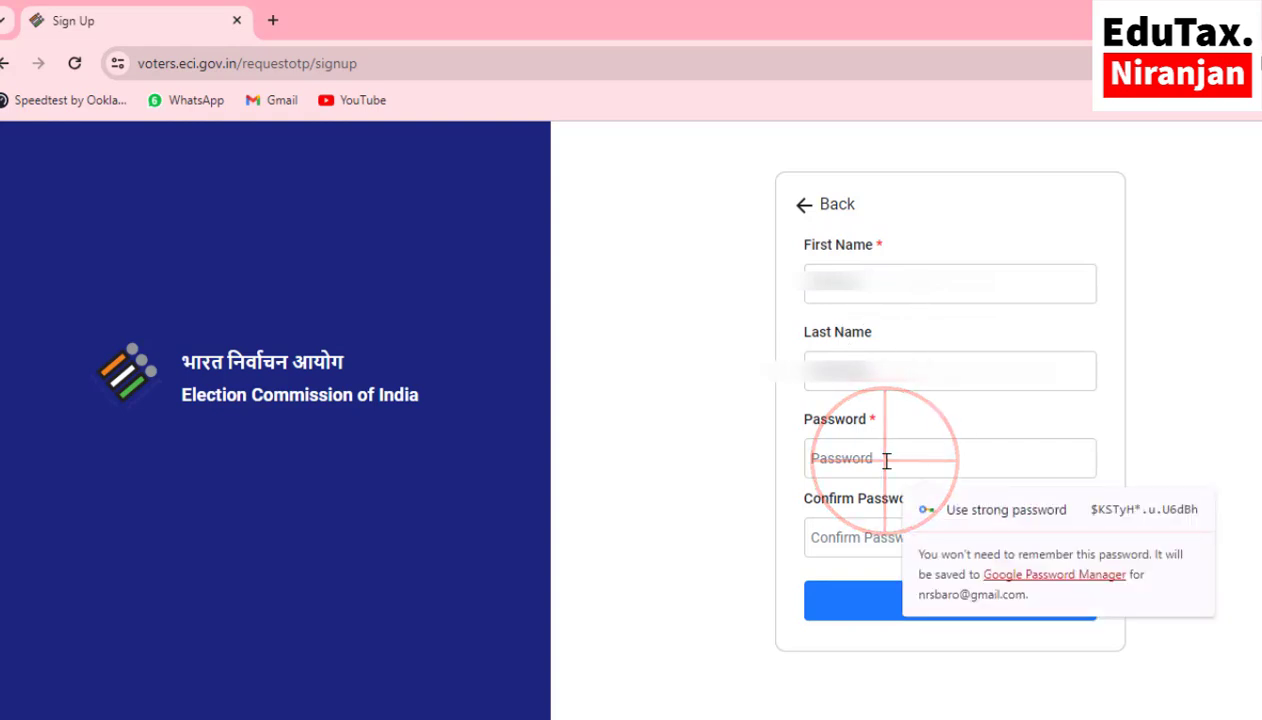
pyautogui.click(873, 525)
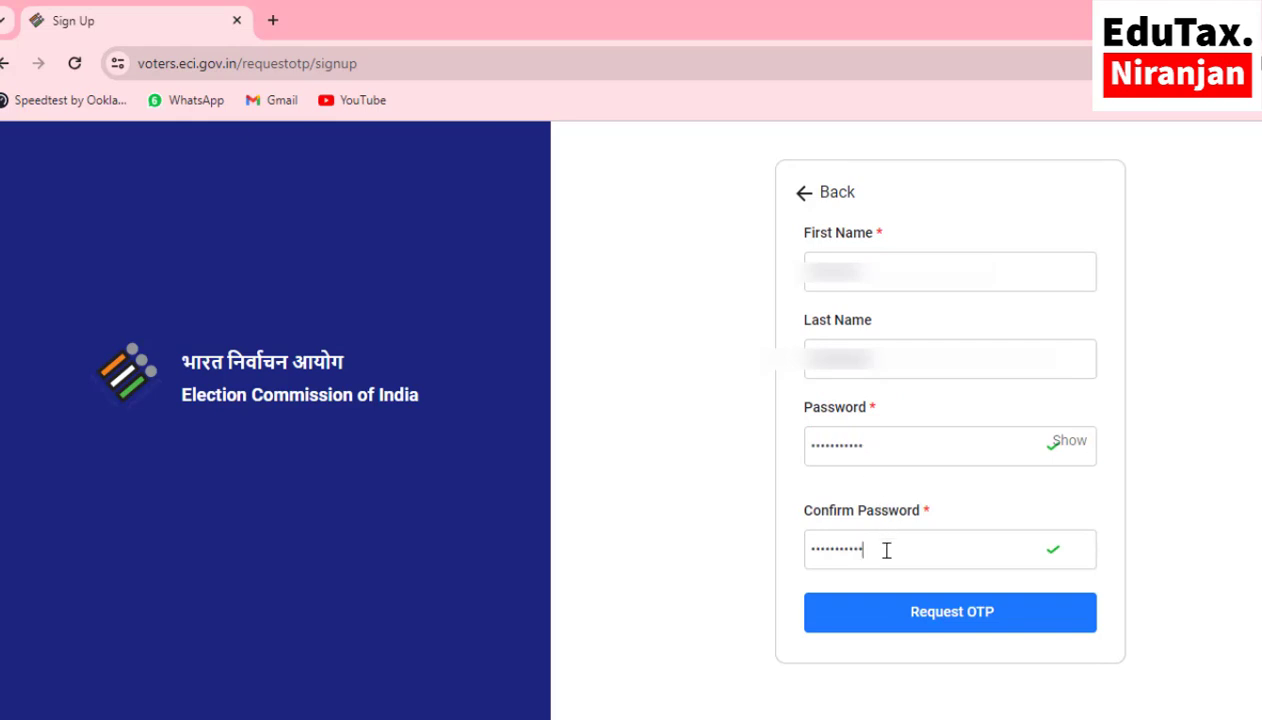
# Step: Request and verify the mobile OTP to finish sign-up, then go to Login
pyautogui.click(955, 622)
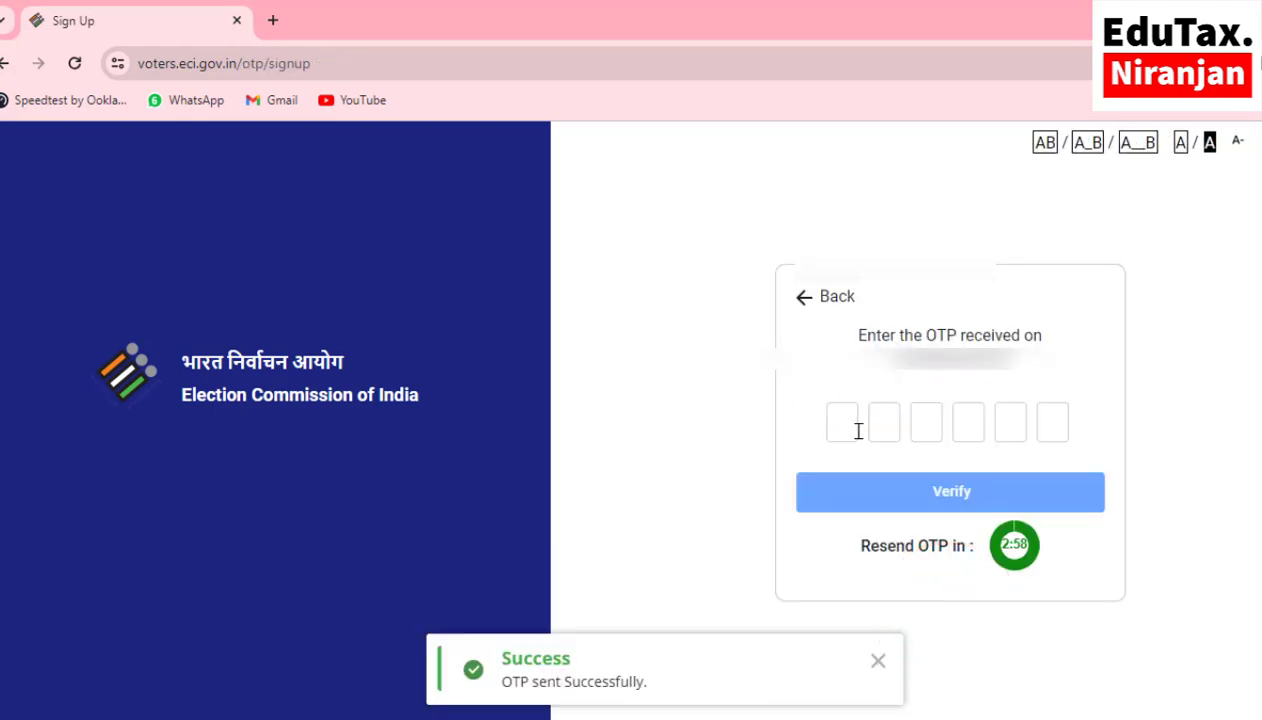
pyautogui.click(858, 431)
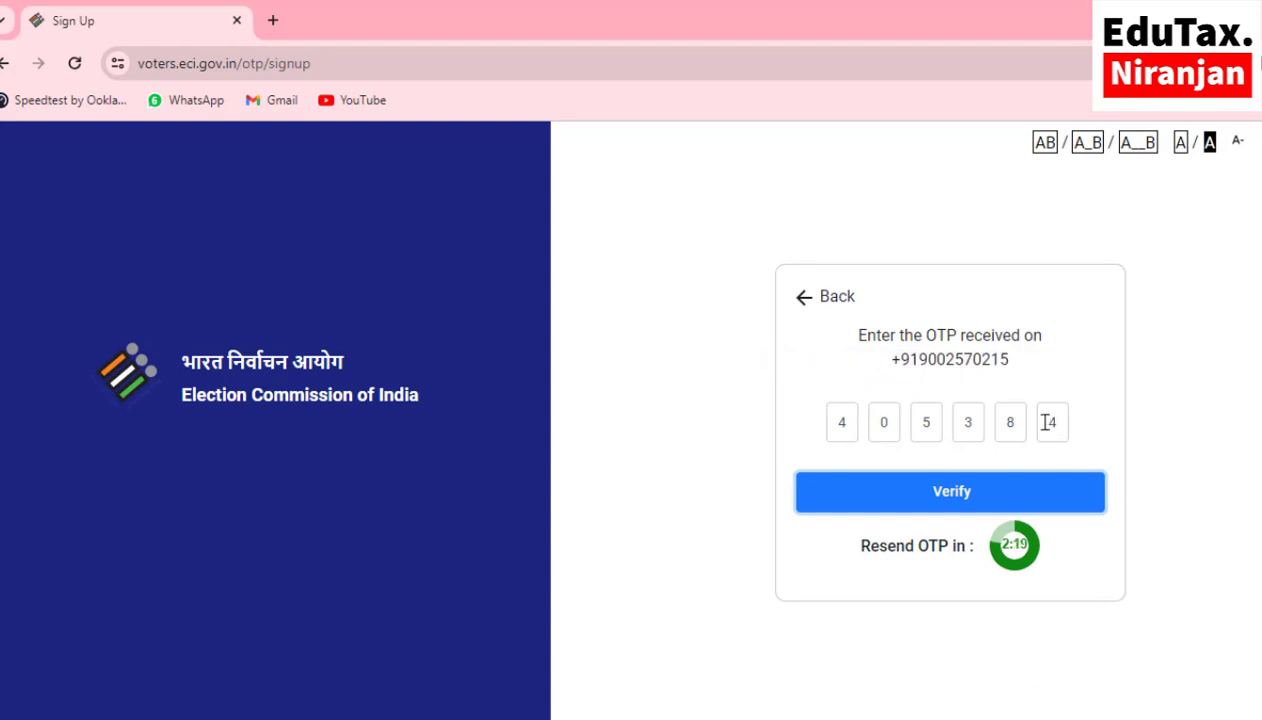
pyautogui.click(961, 500)
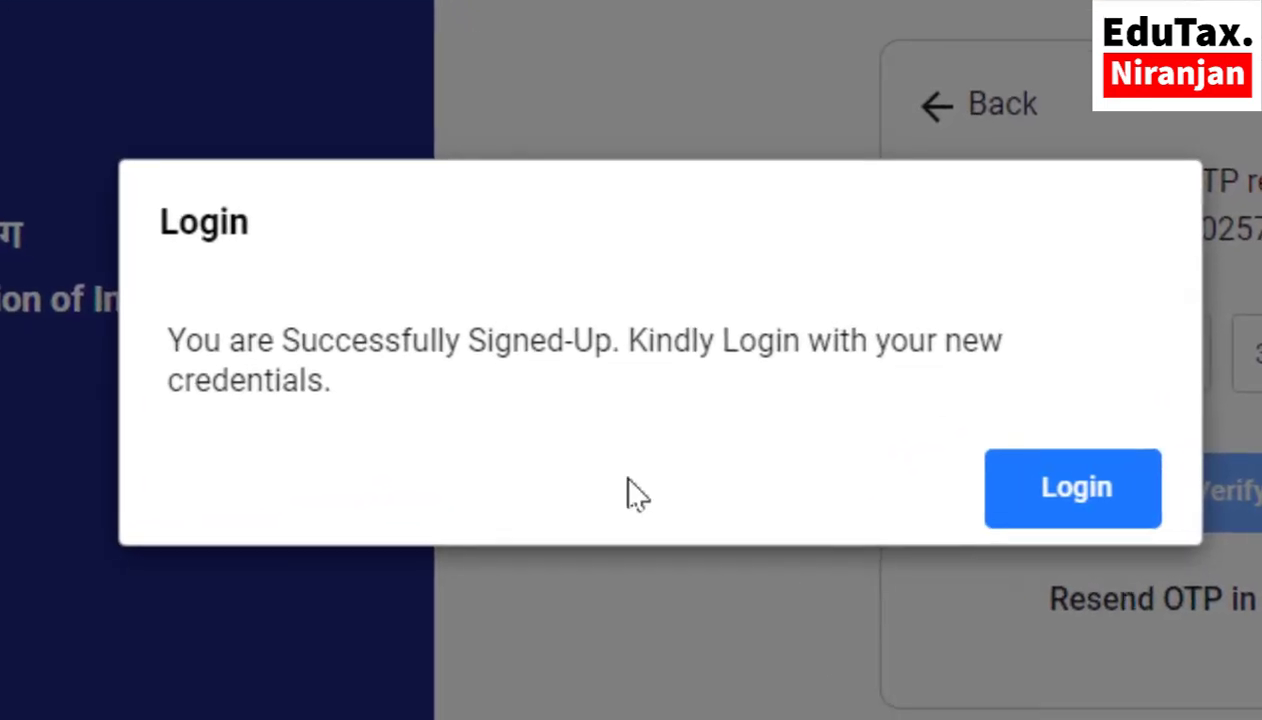
pyautogui.click(1100, 505)
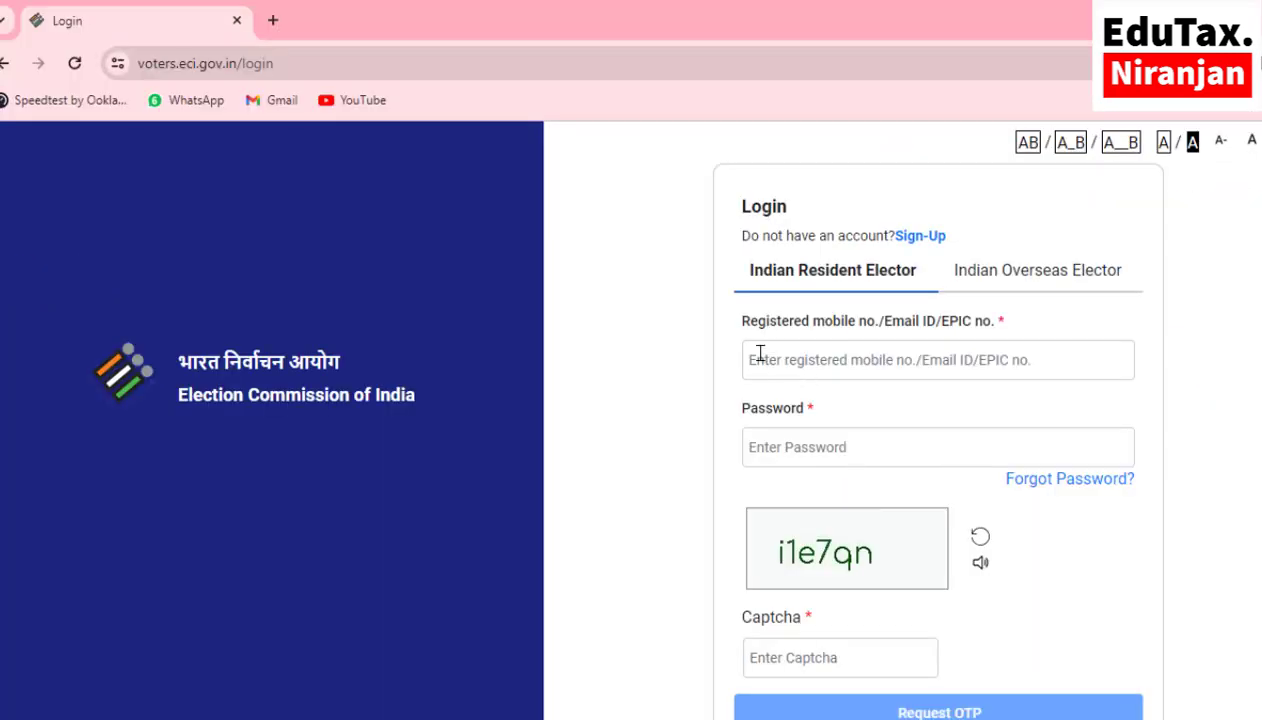
# Step: Enter the registered mobile number and paste the account password on the Login page
pyautogui.click(822, 367)
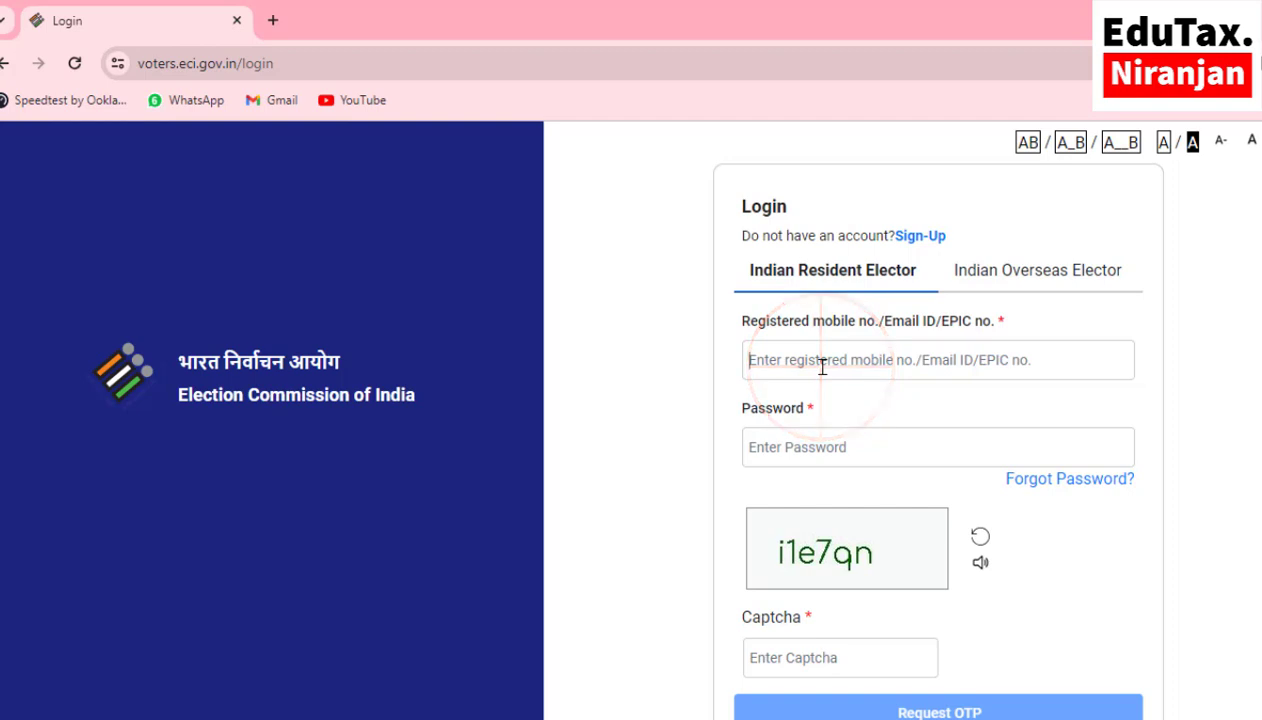
pyautogui.write('900')
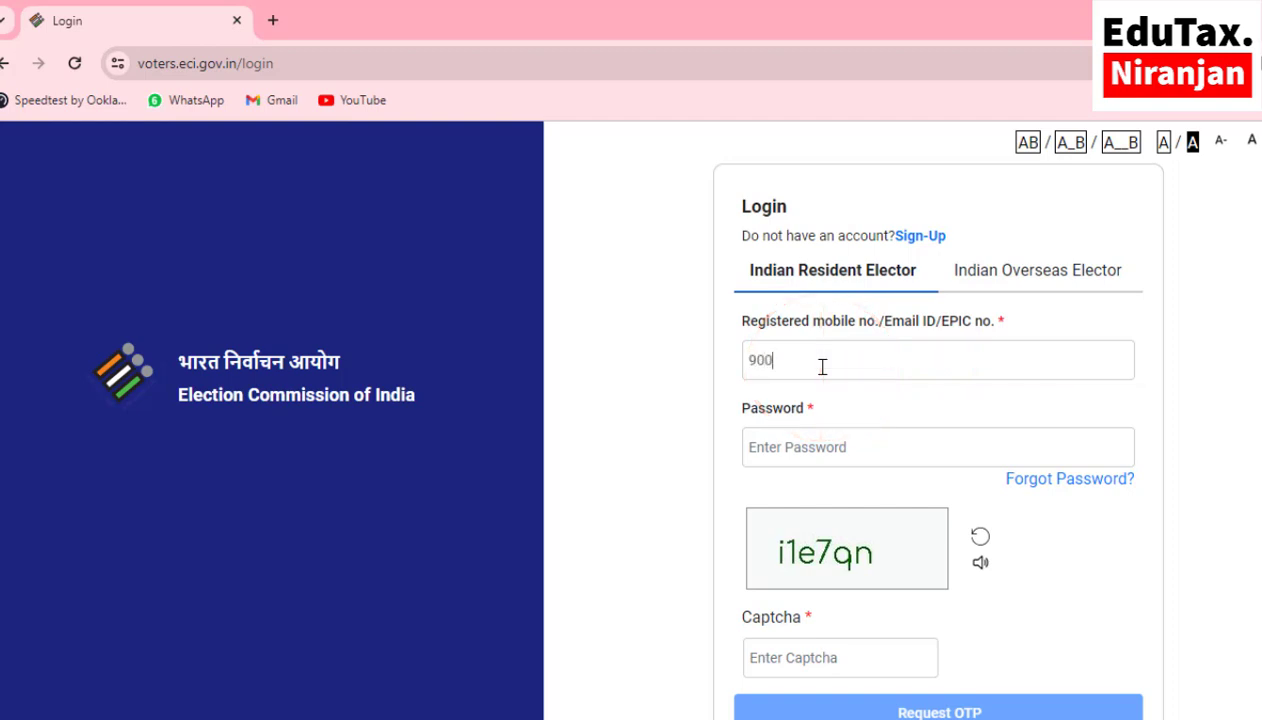
pyautogui.write('*******')
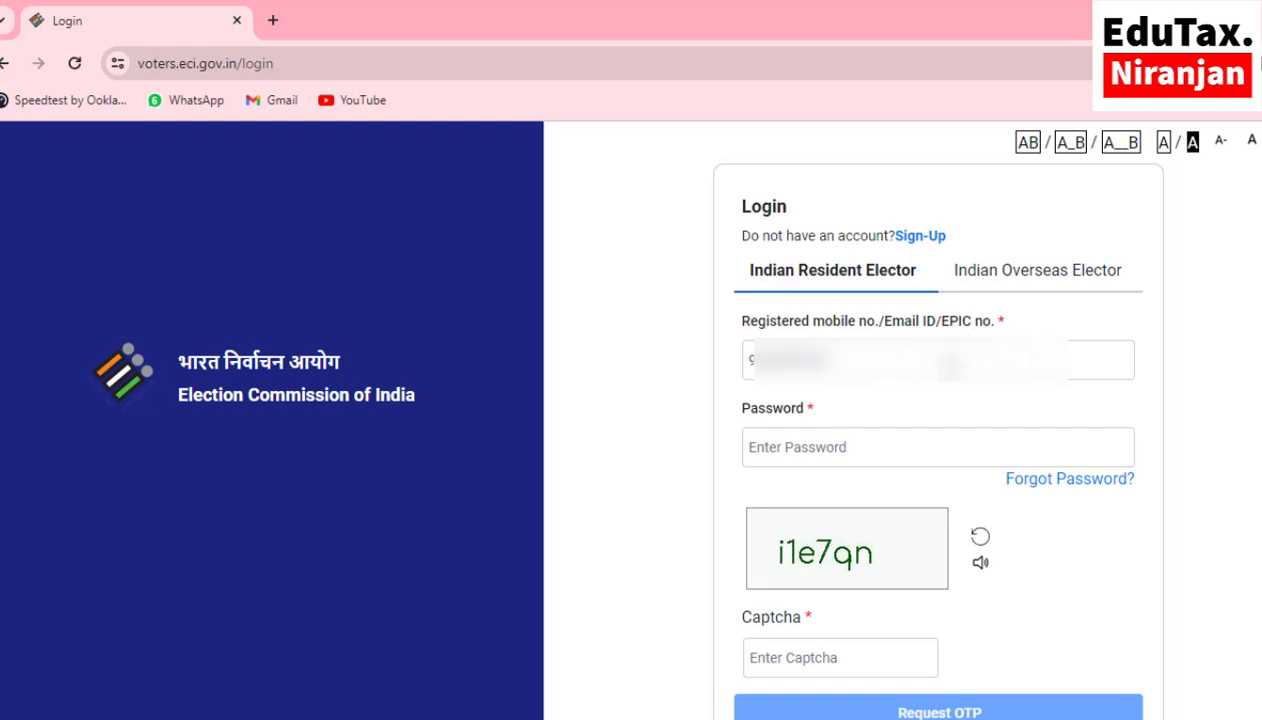
pyautogui.click(822, 448)
pyautogui.hotkey('ctrl', 'v')
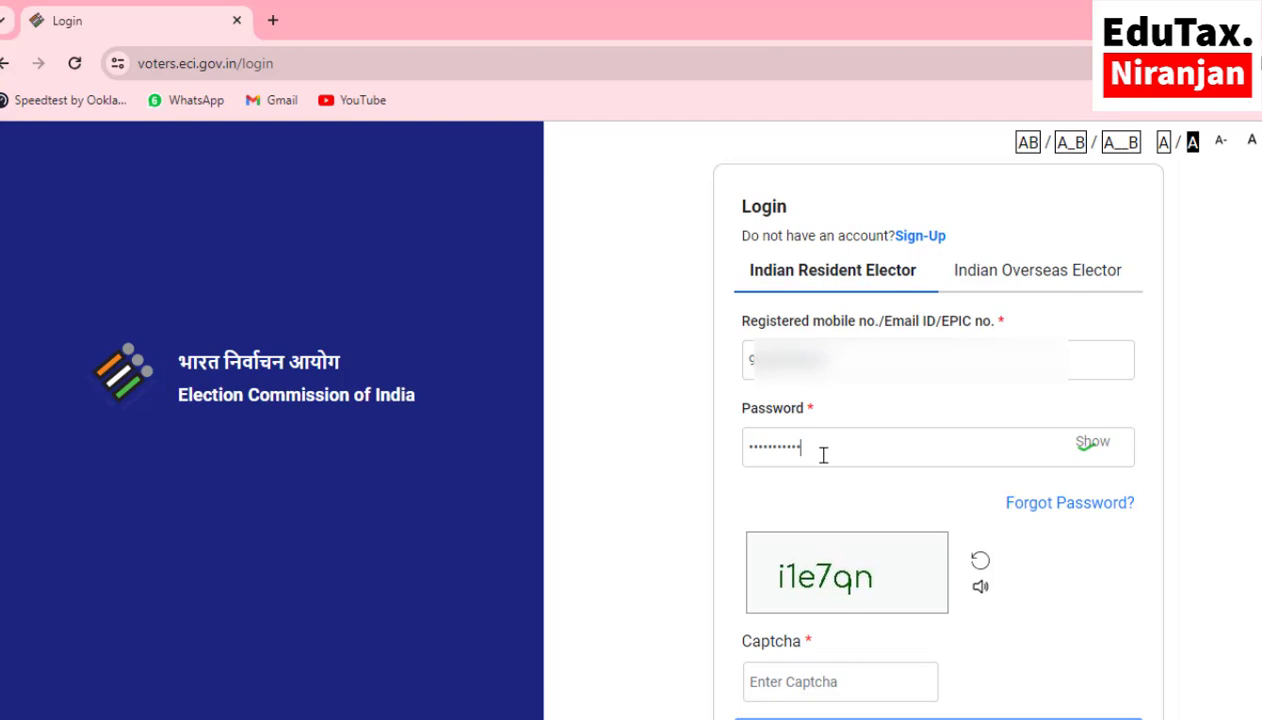
# Step: Fill in the captcha, request the login OTP and verify it to sign in
pyautogui.click(811, 684)
pyautogui.write('i1e7qn')
pyautogui.scroll(-1, 811, 690)
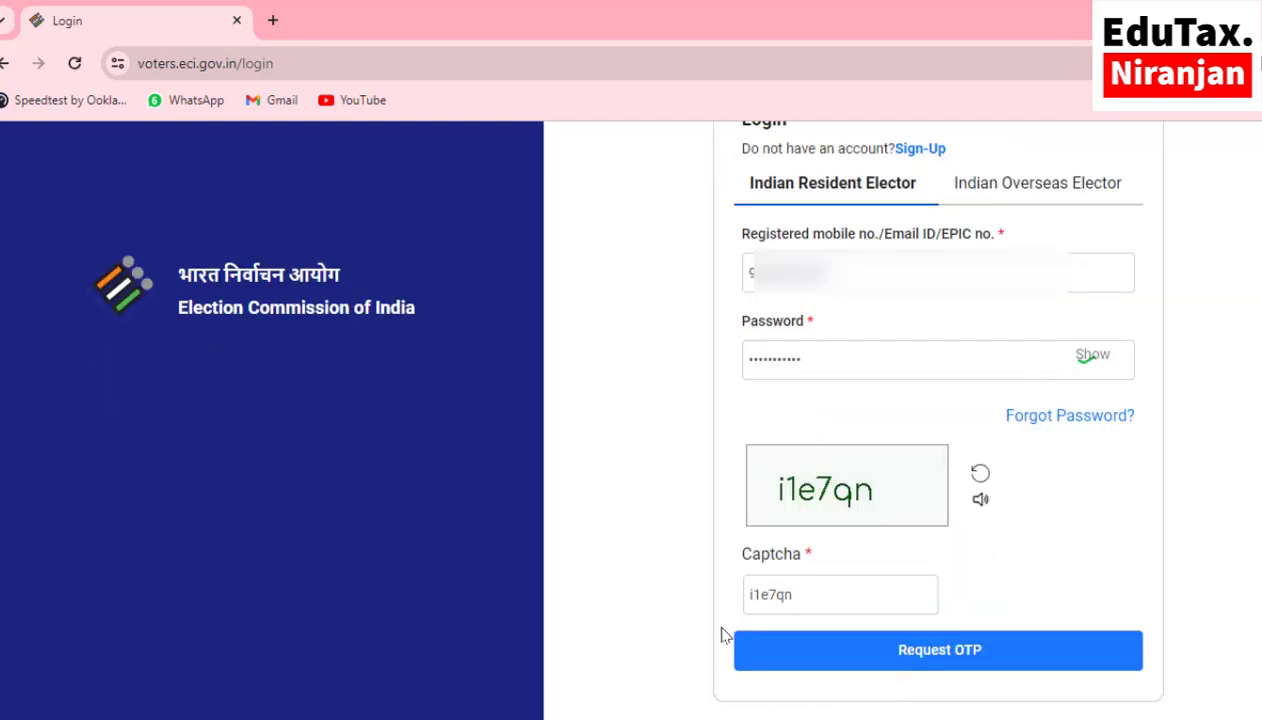
pyautogui.click(948, 663)
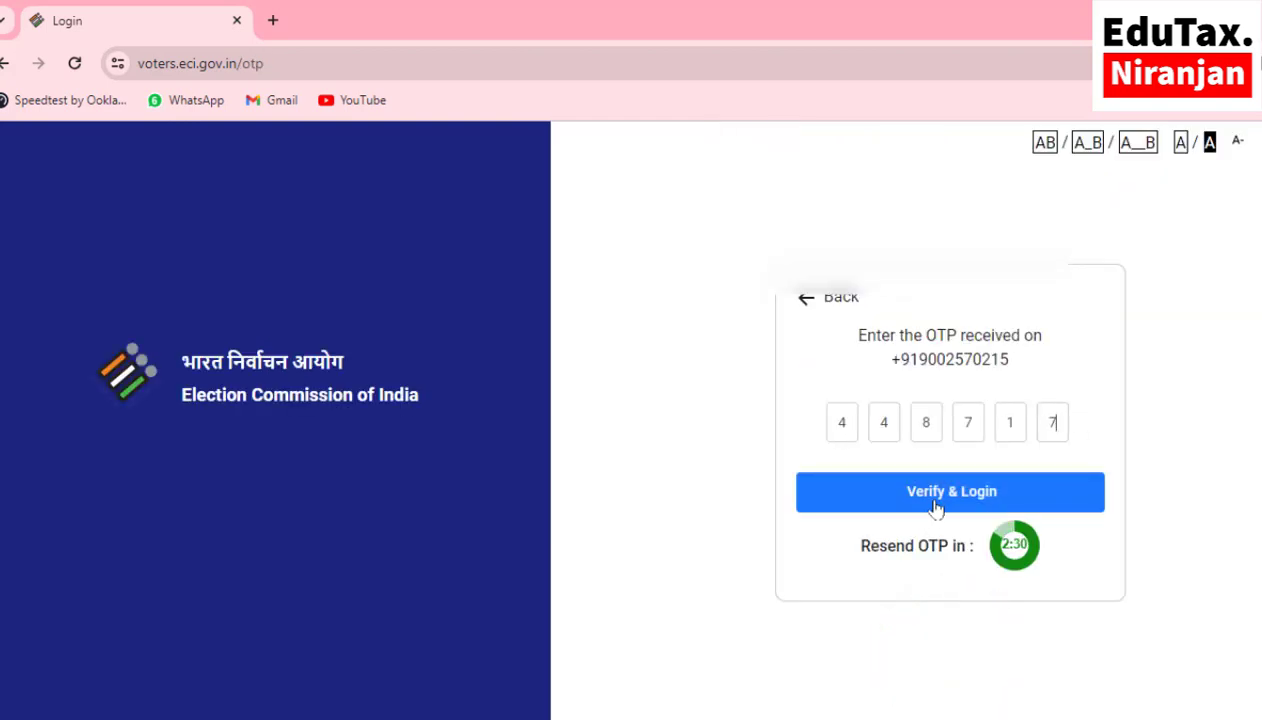
pyautogui.click(935, 507)
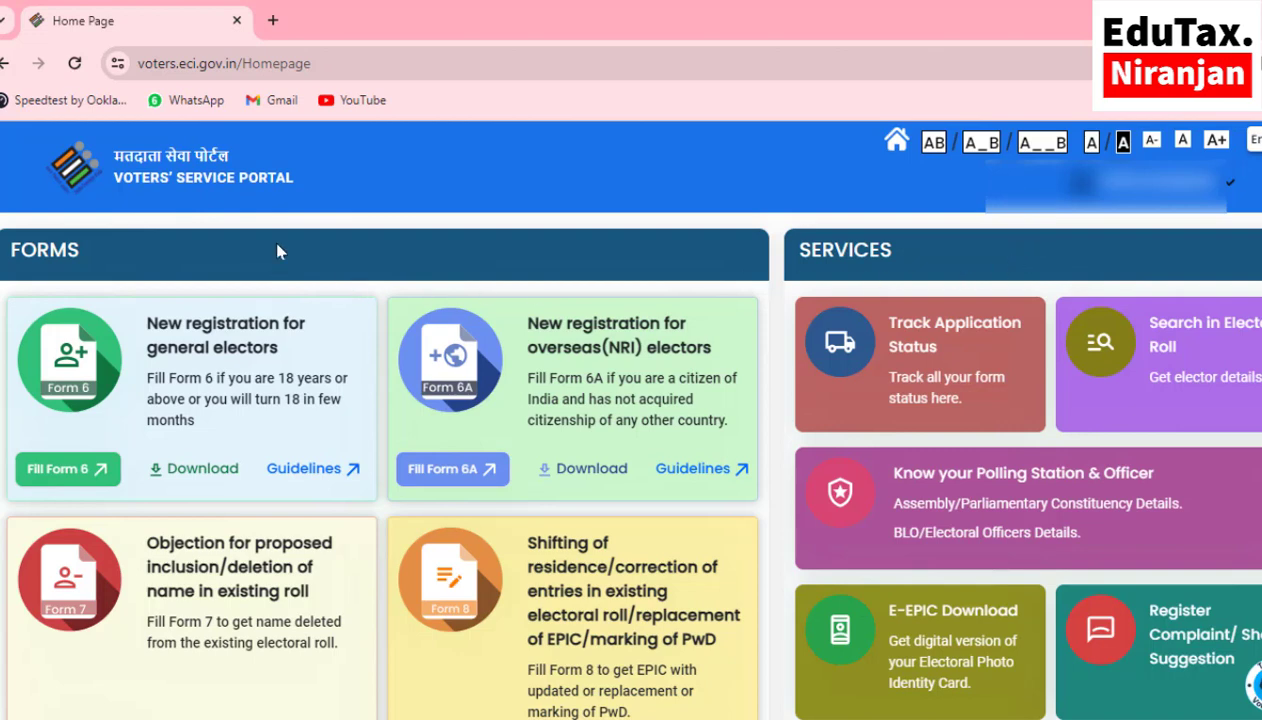
pyautogui.scroll(-2, 393, 298)
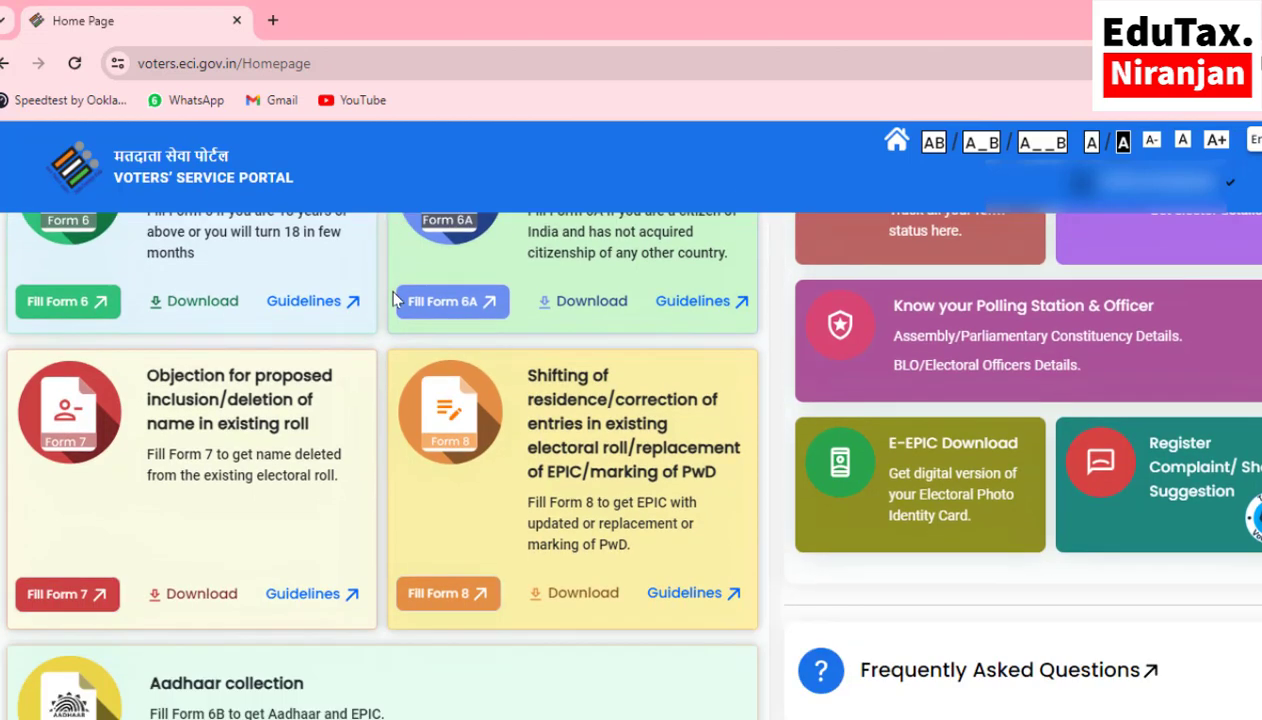
pyautogui.scroll(2, 394, 297)
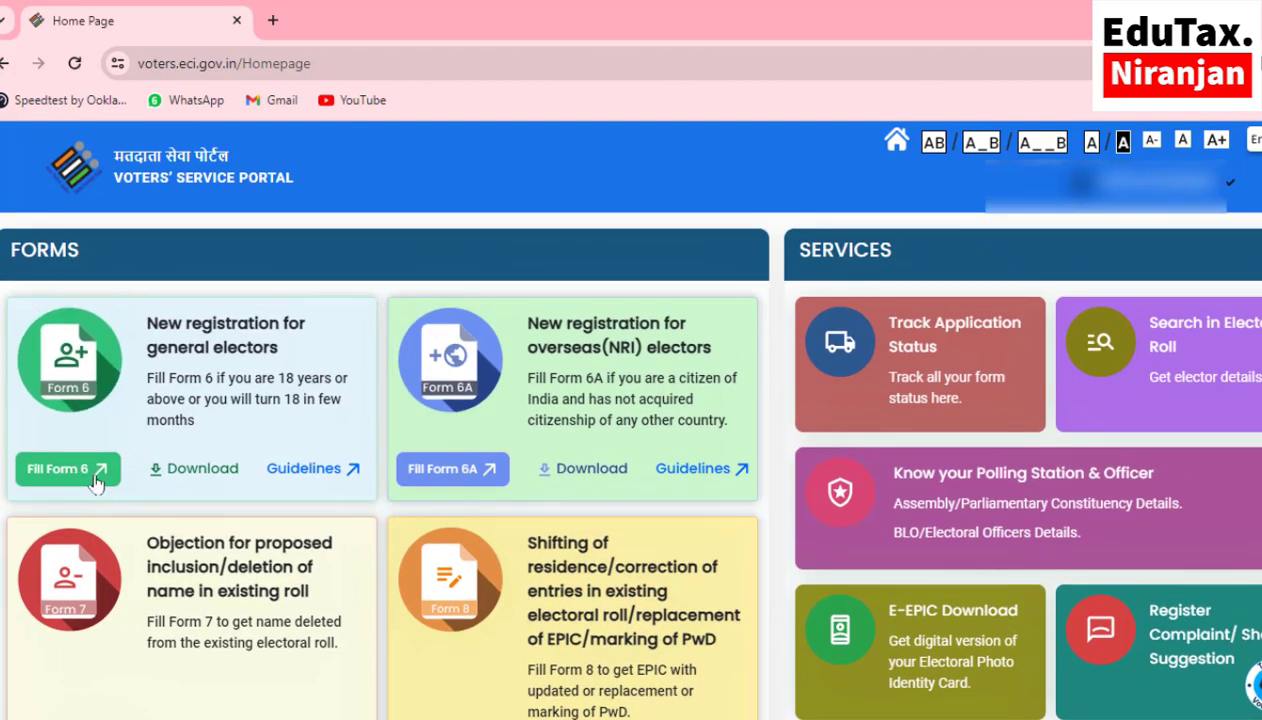
pyautogui.click(73, 474)
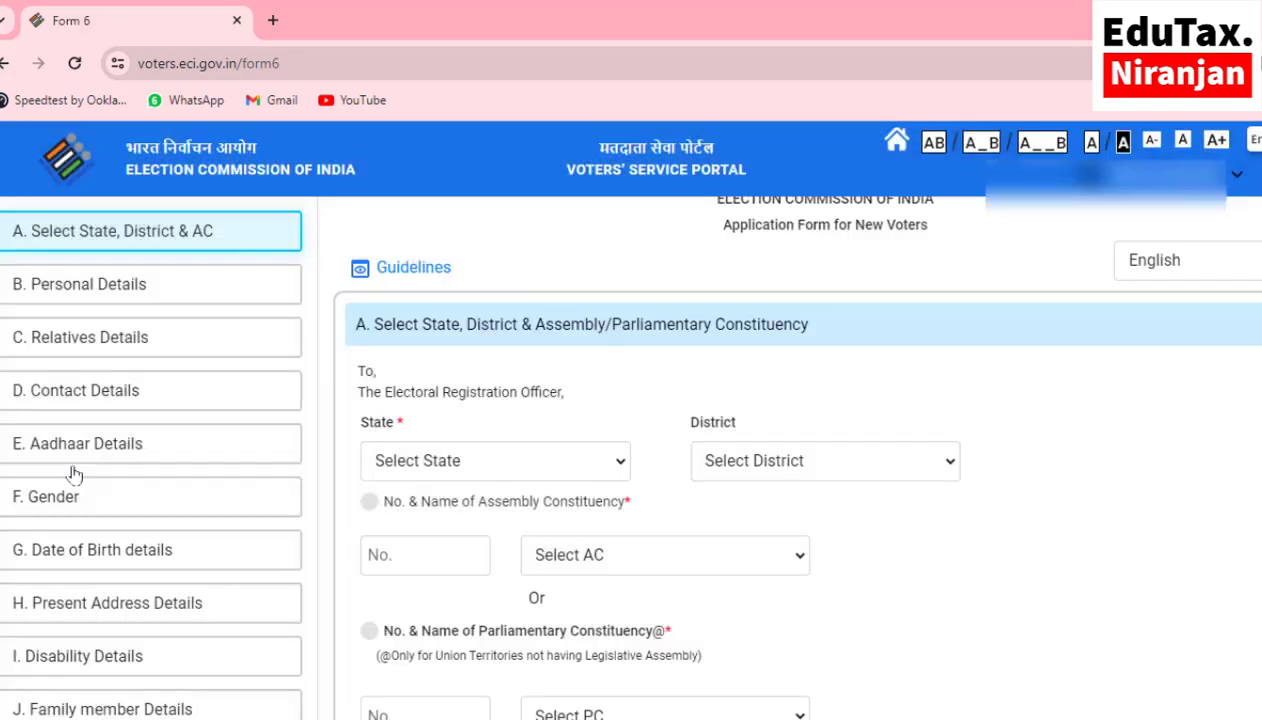
pyautogui.scroll(-1, 168, 432)
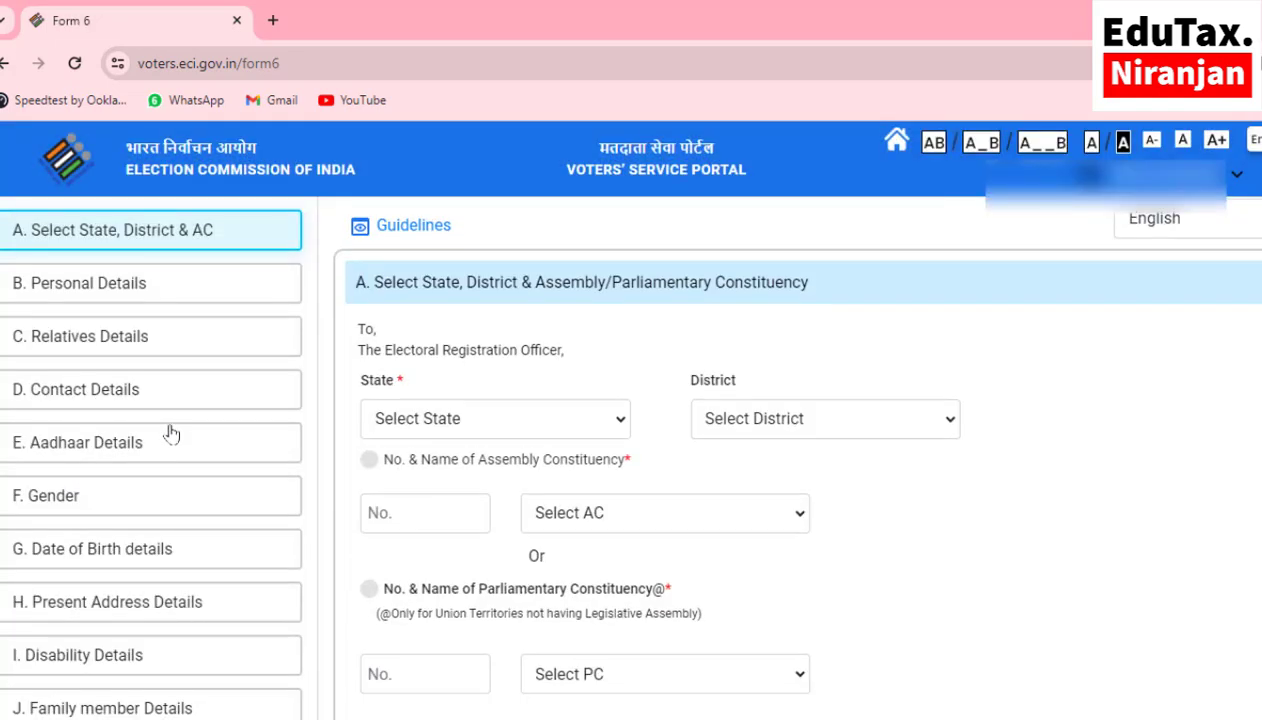
pyautogui.scroll(2, 168, 432)
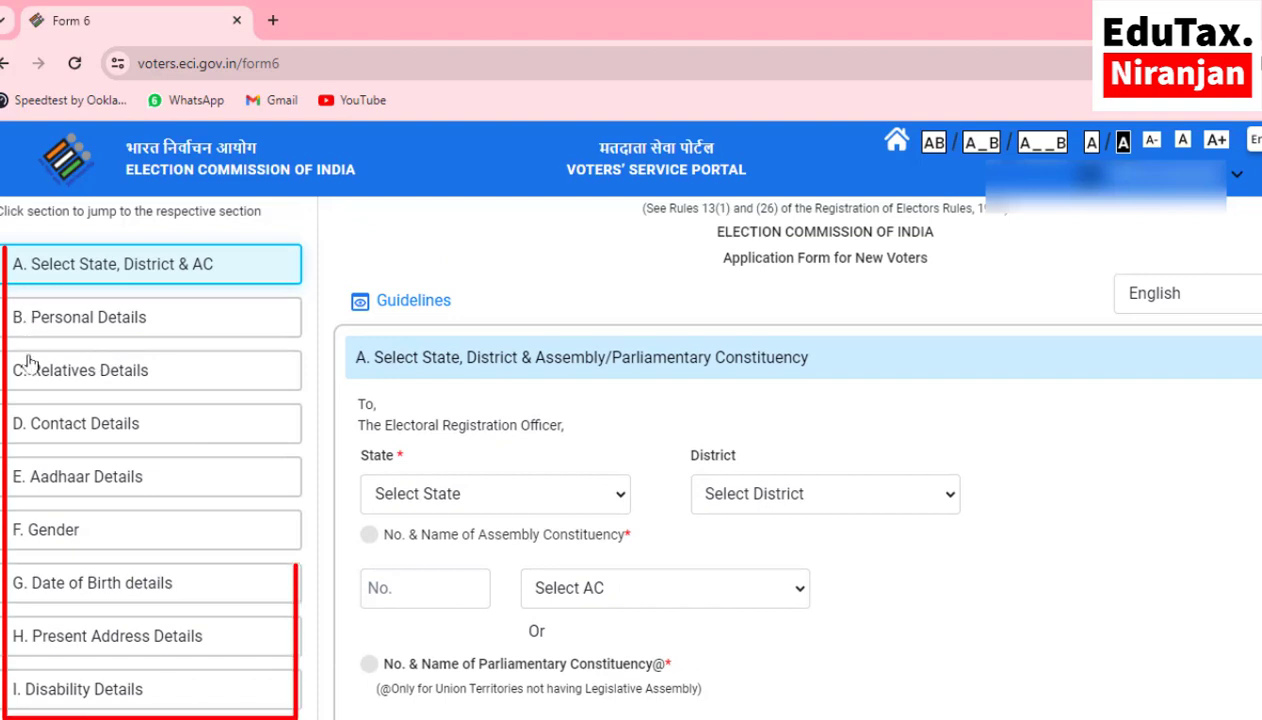
pyautogui.scroll(-3, 40, 530)
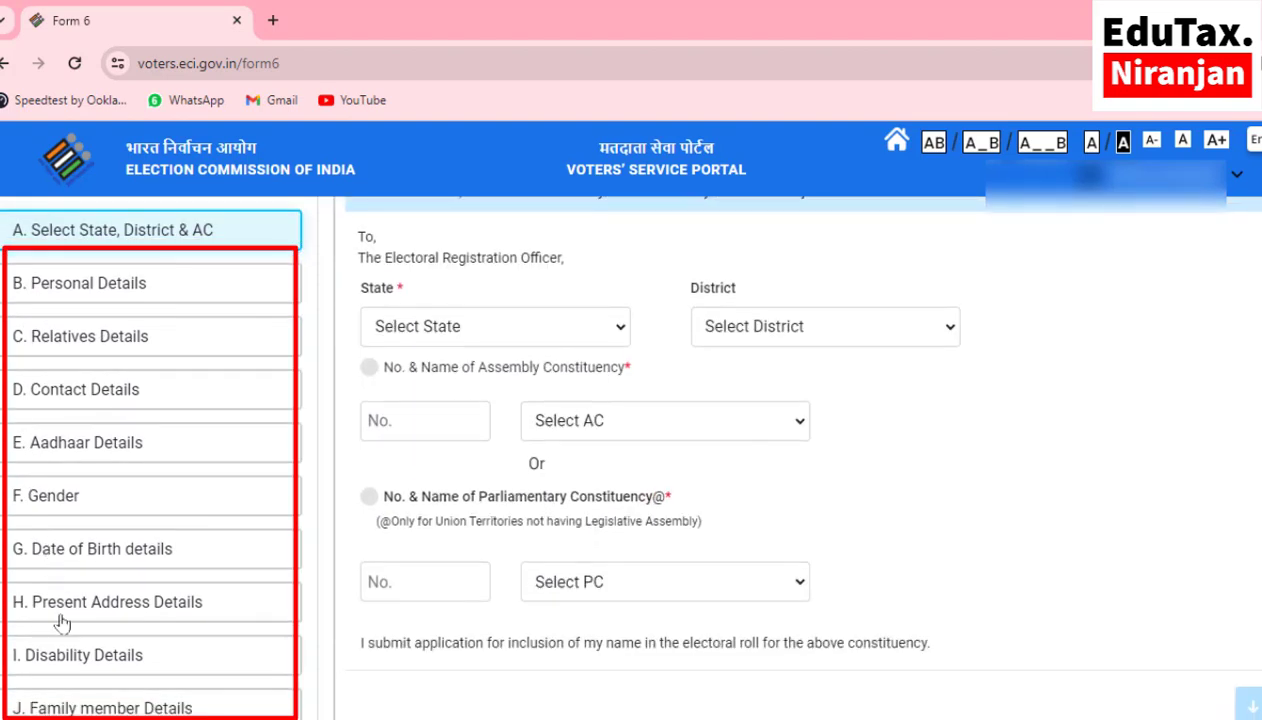
pyautogui.scroll(3, 95, 552)
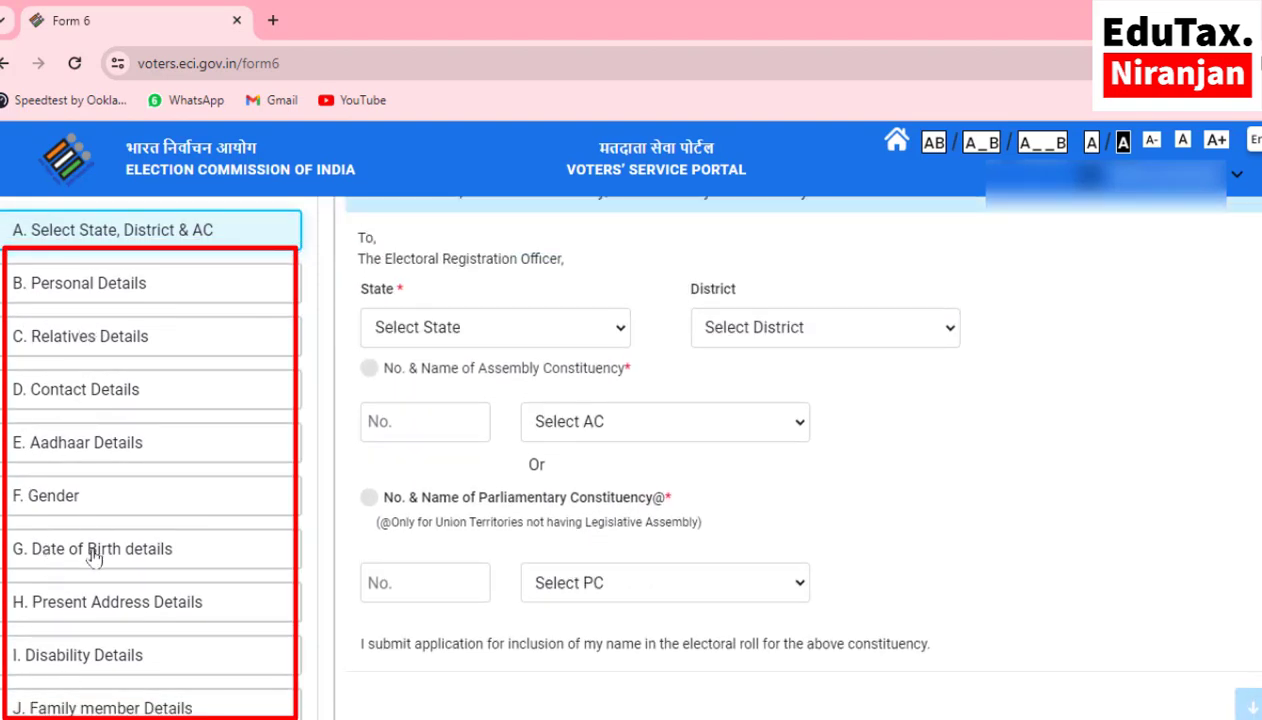
pyautogui.scroll(1, 93, 557)
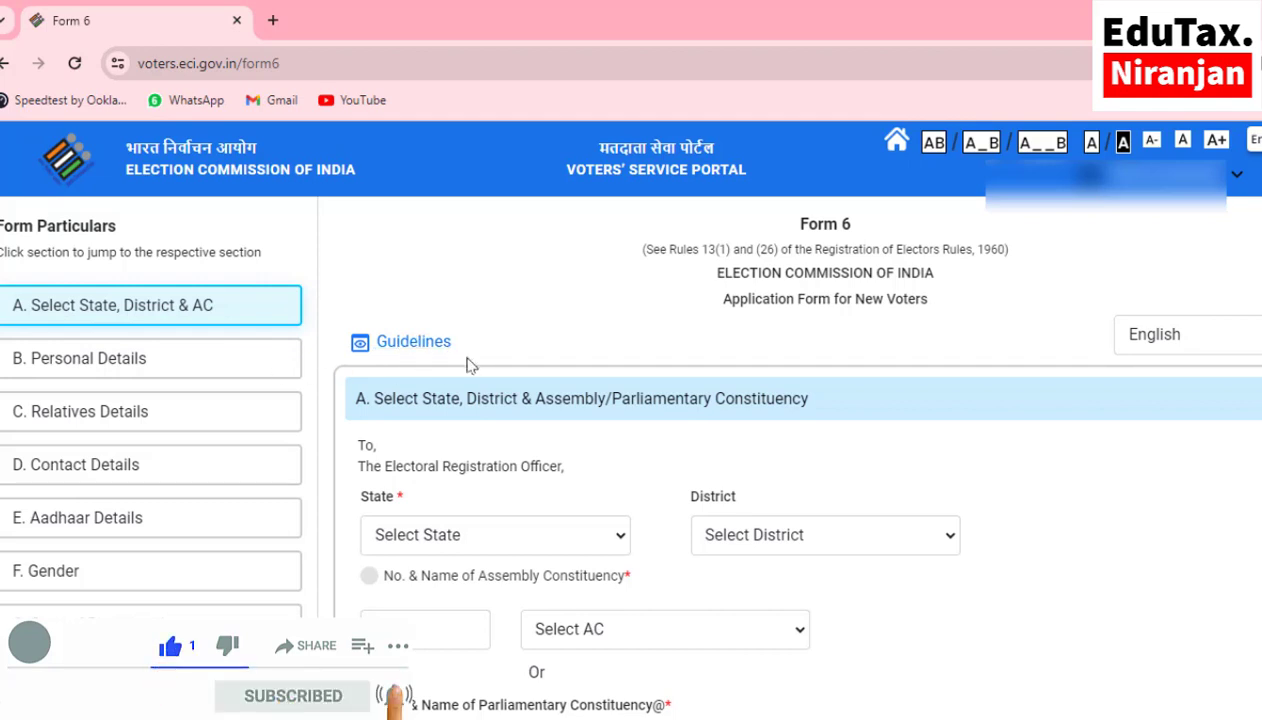
pyautogui.scroll(-2, 470, 365)
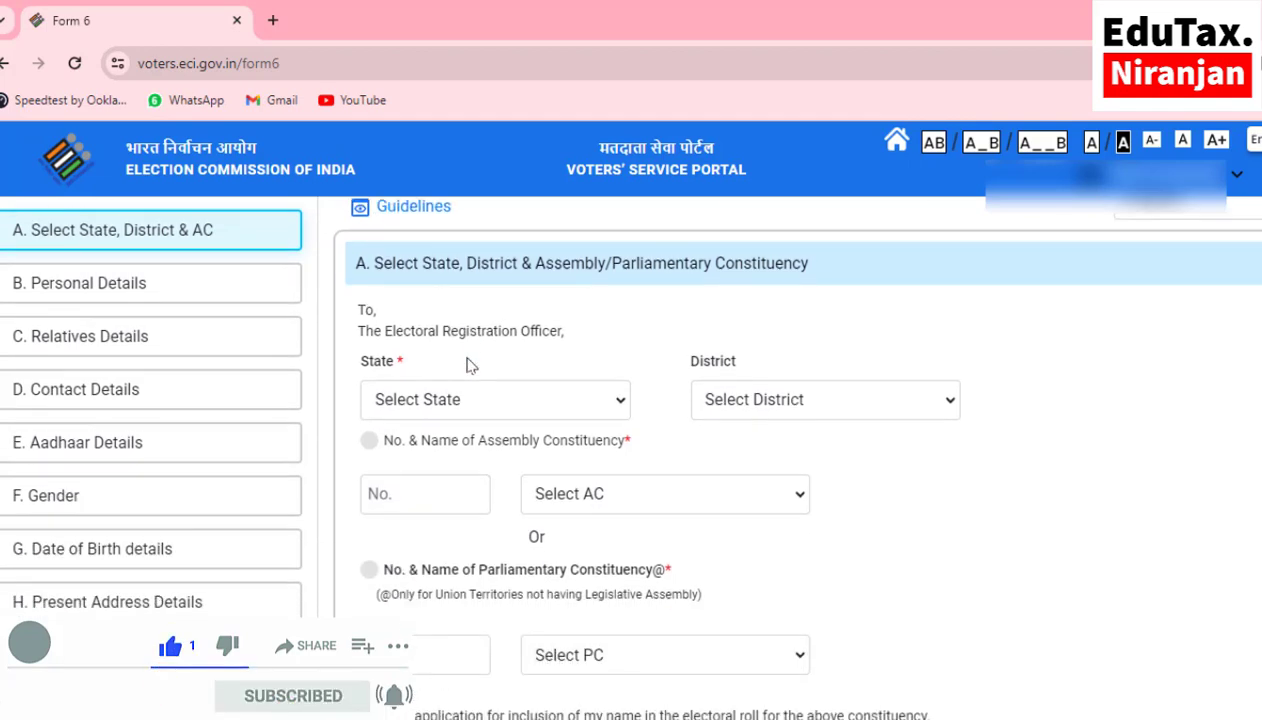
pyautogui.scroll(-1, 468, 363)
# Step: Choose West Bengal, district ALIPURDUAR and constituency 12 Alipurduars, then go to Personal Details
pyautogui.click(441, 338)
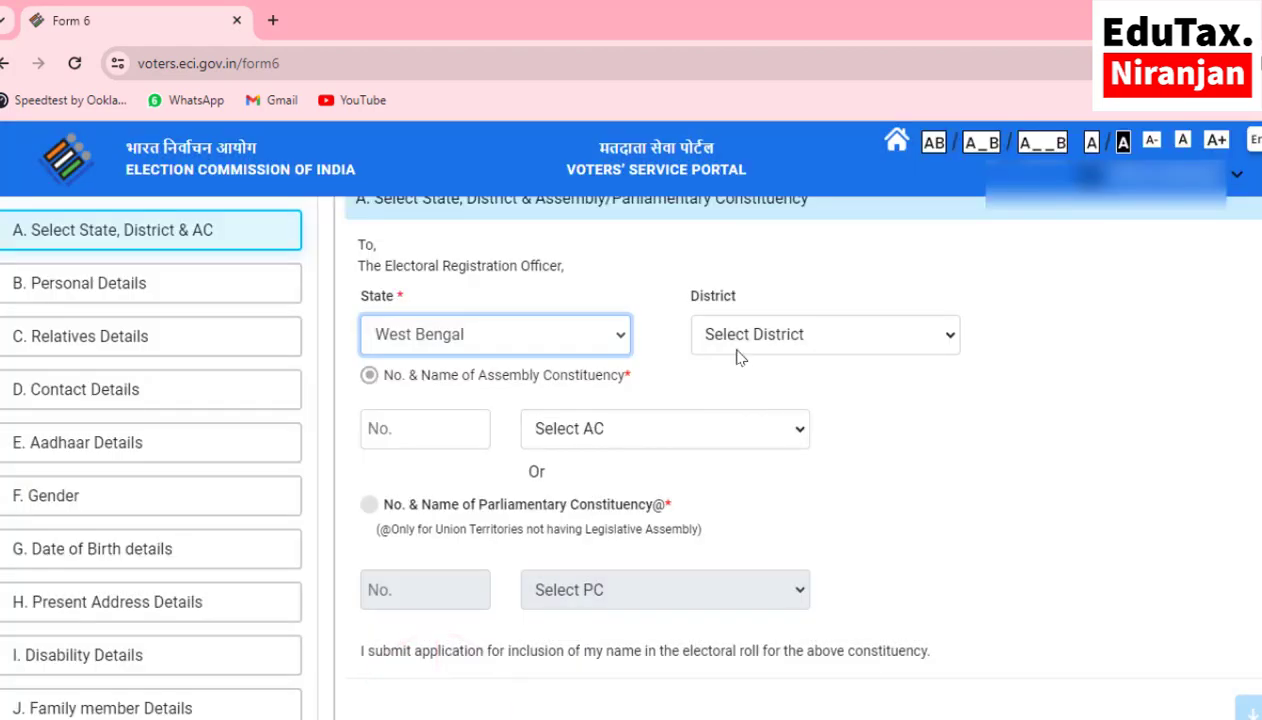
pyautogui.click(742, 340)
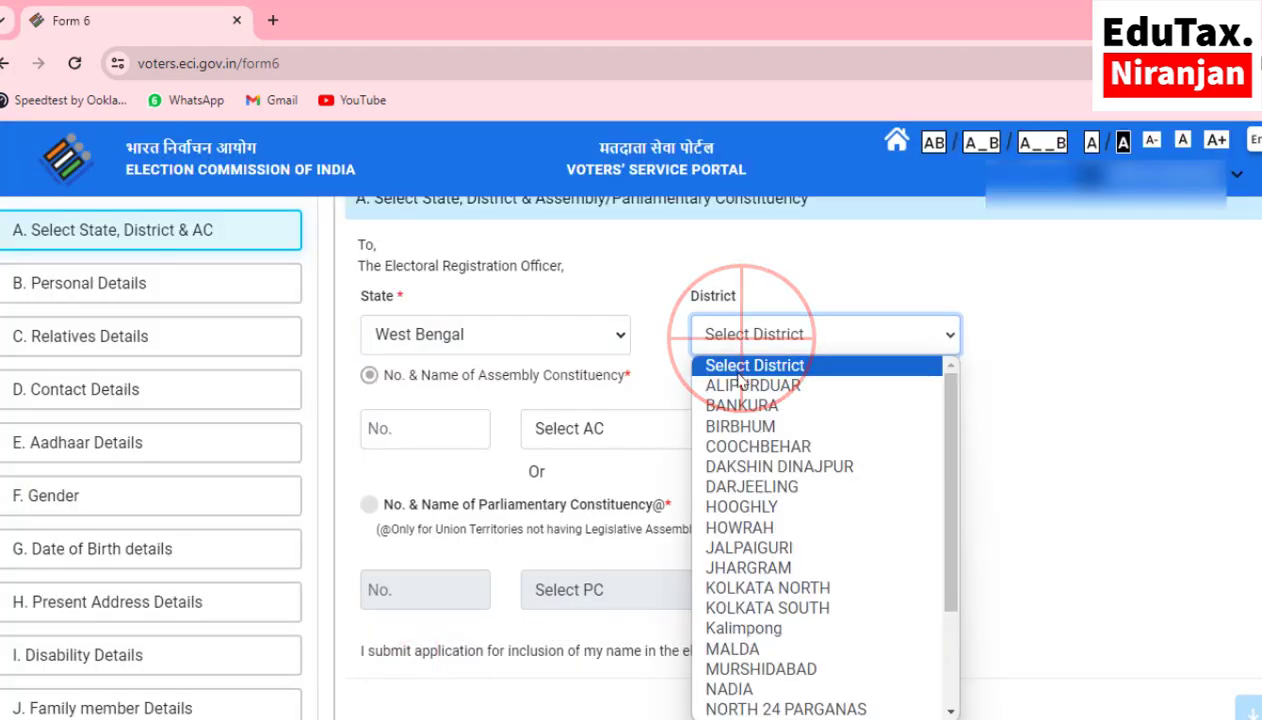
pyautogui.click(745, 389)
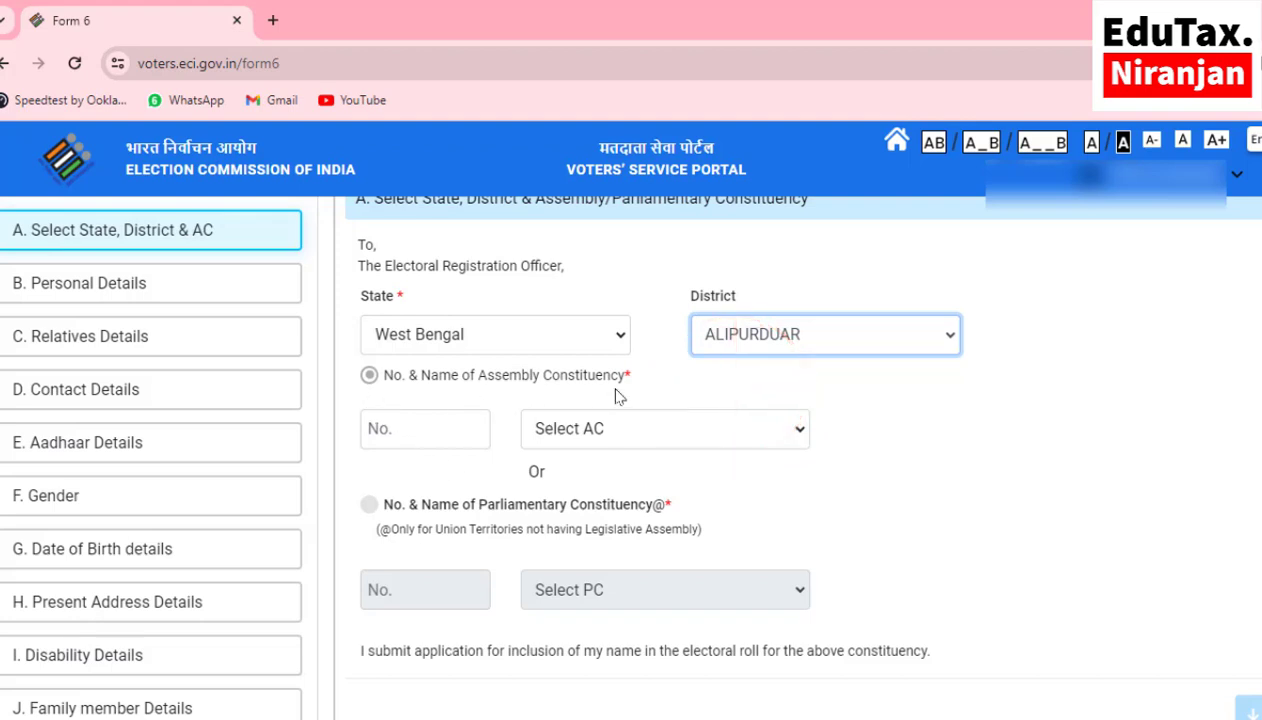
pyautogui.click(600, 428)
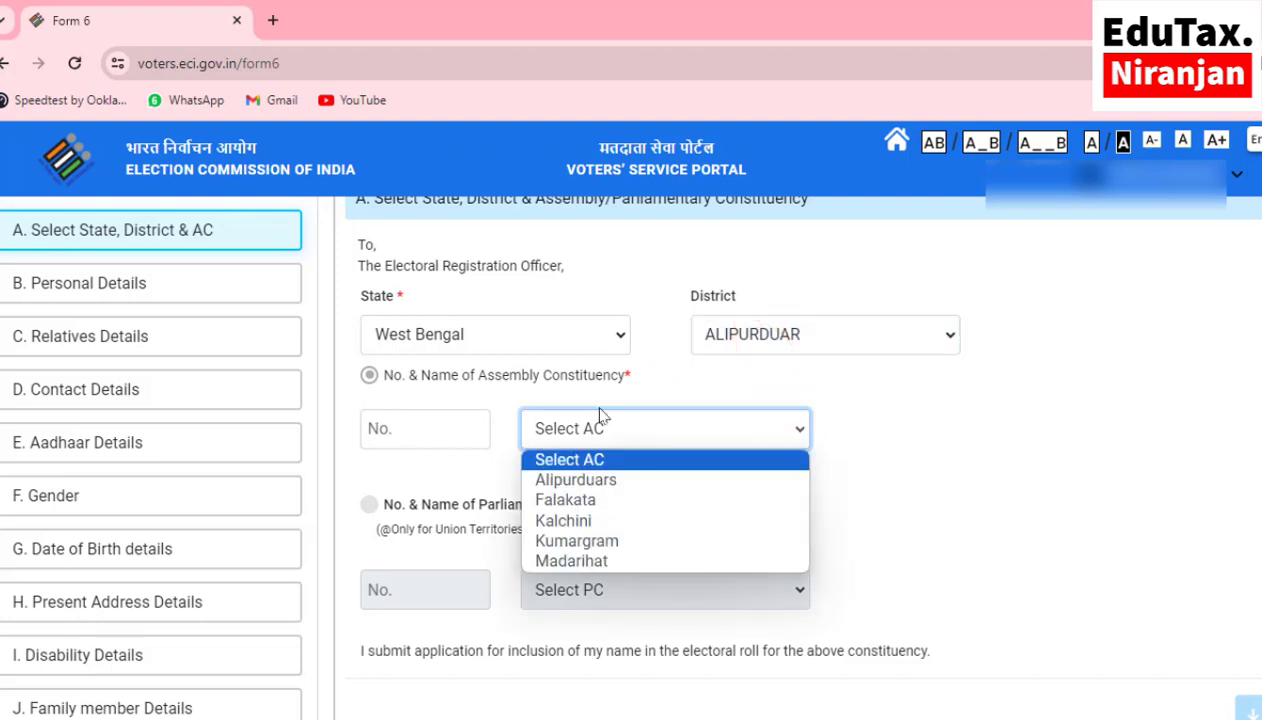
pyautogui.click(616, 484)
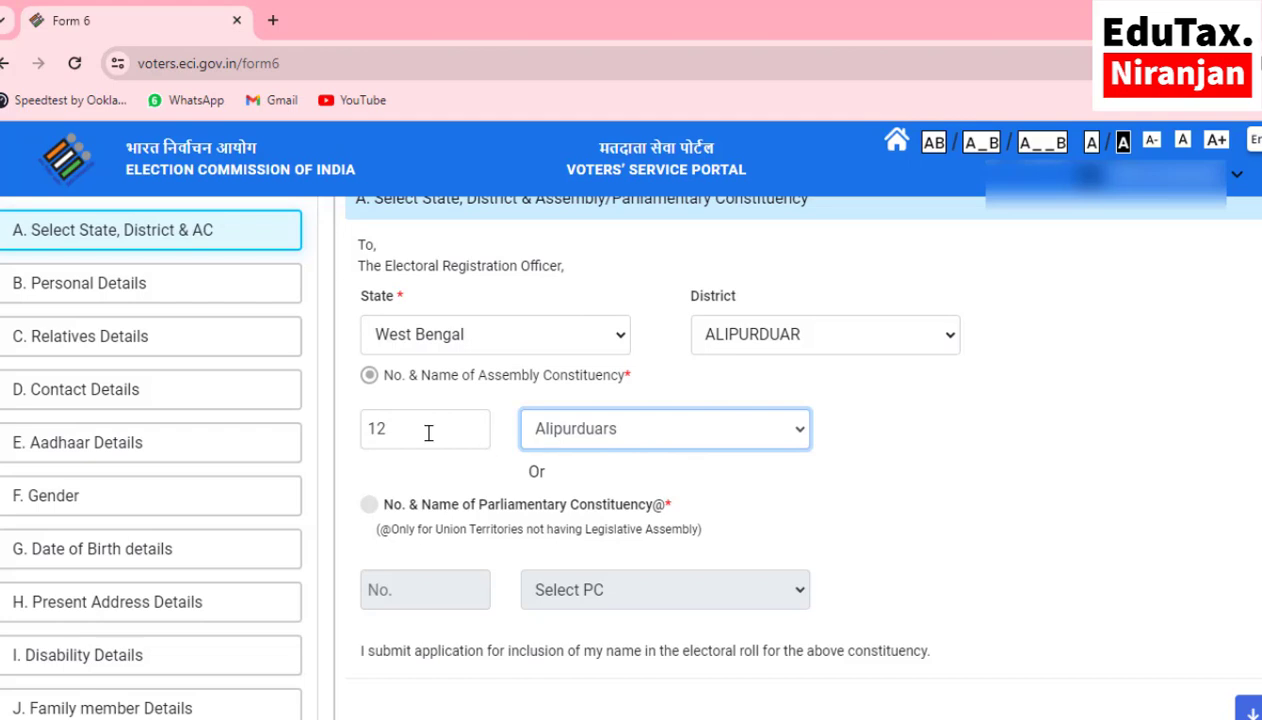
pyautogui.scroll(-1, 428, 432)
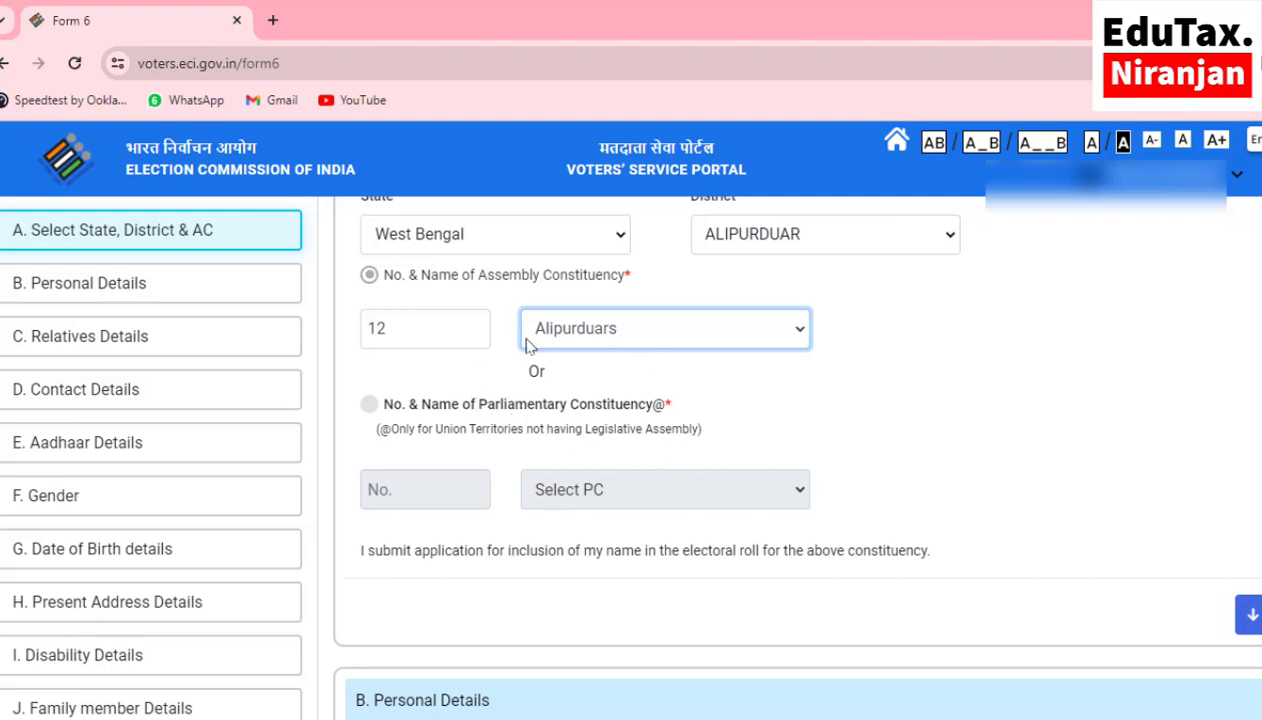
pyautogui.scroll(-1, 590, 398)
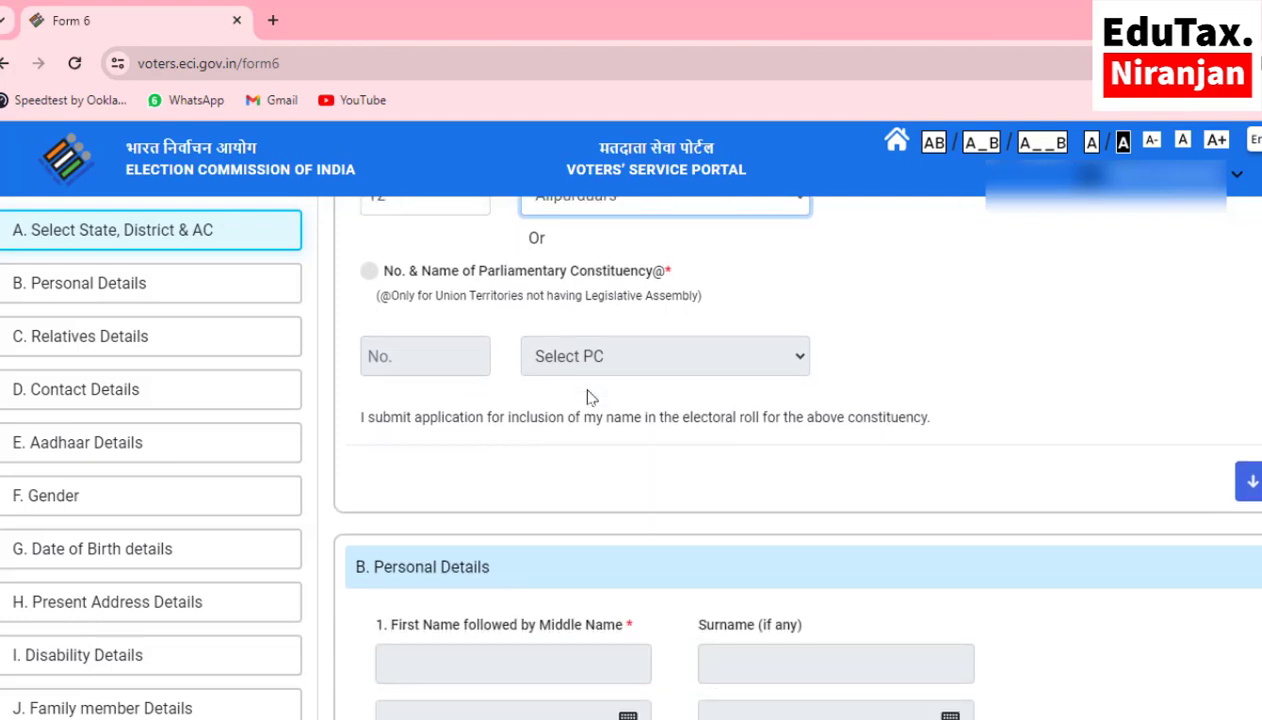
pyautogui.scroll(-1, 590, 398)
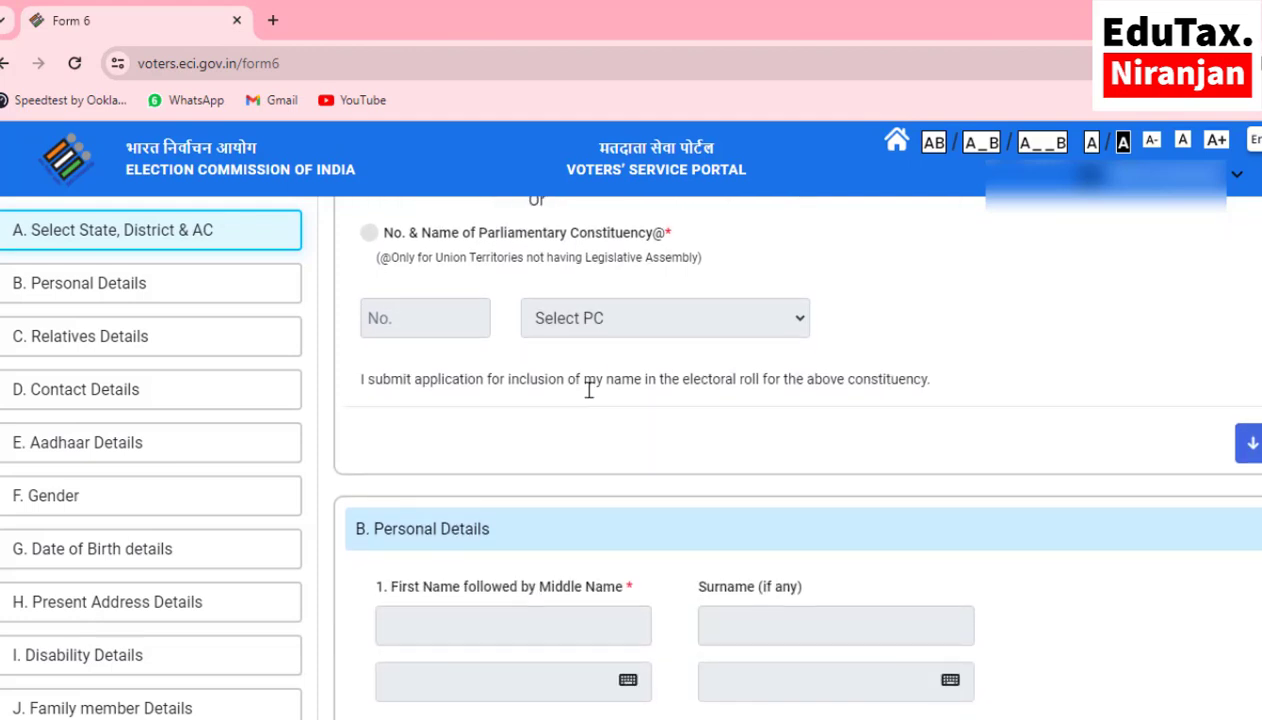
pyautogui.scroll(-2, 590, 398)
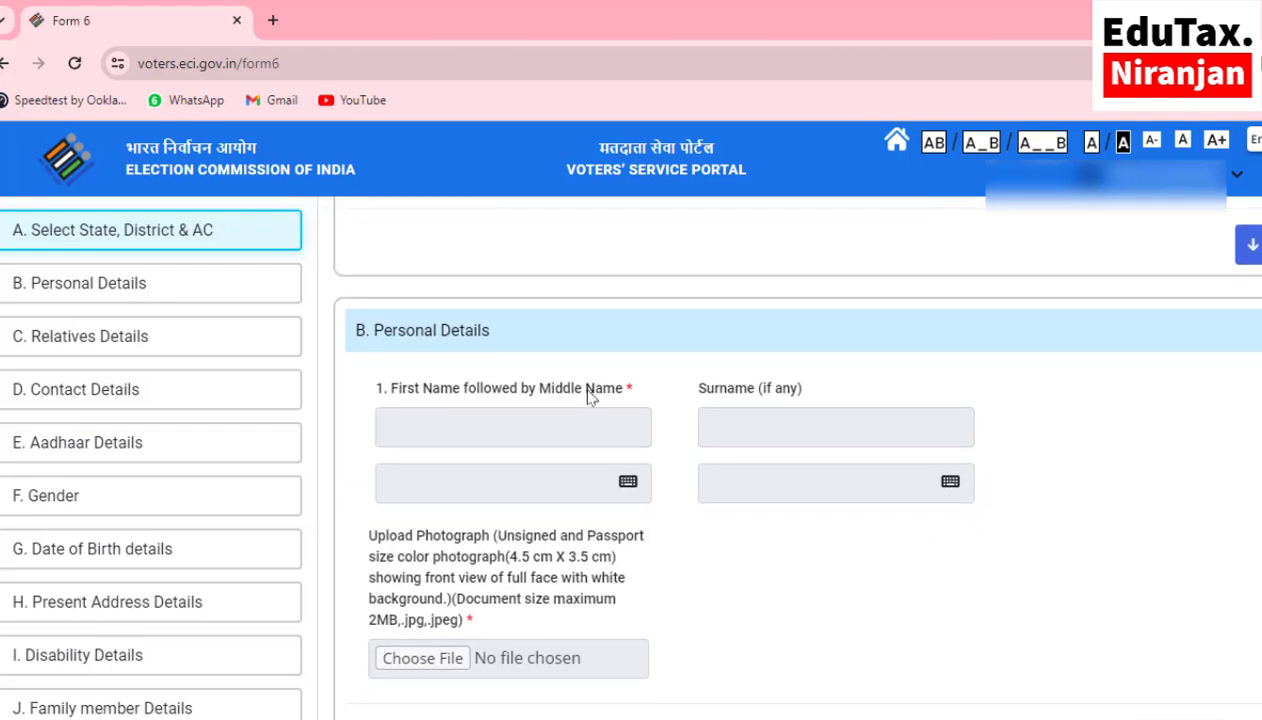
pyautogui.scroll(2, 590, 398)
pyautogui.click(1218, 510)
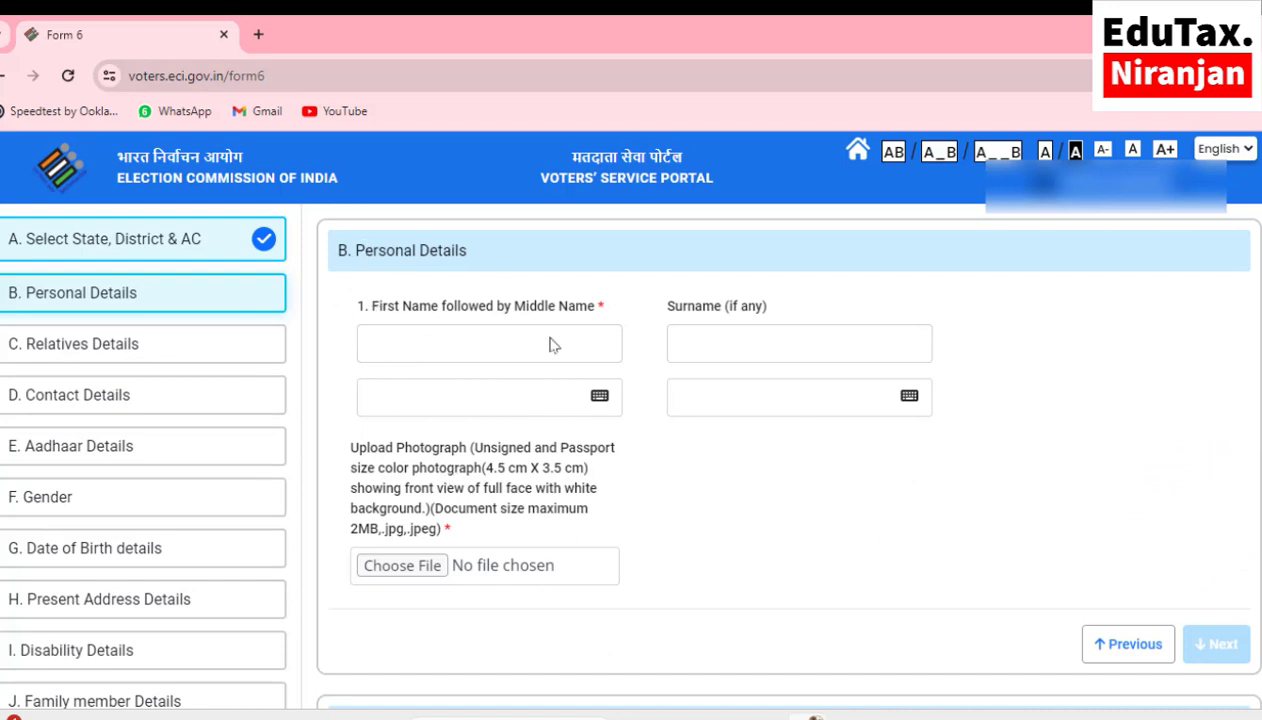
# Step: Enter the applicant's first name and pick its correct Bengali spelling
pyautogui.click(411, 347)
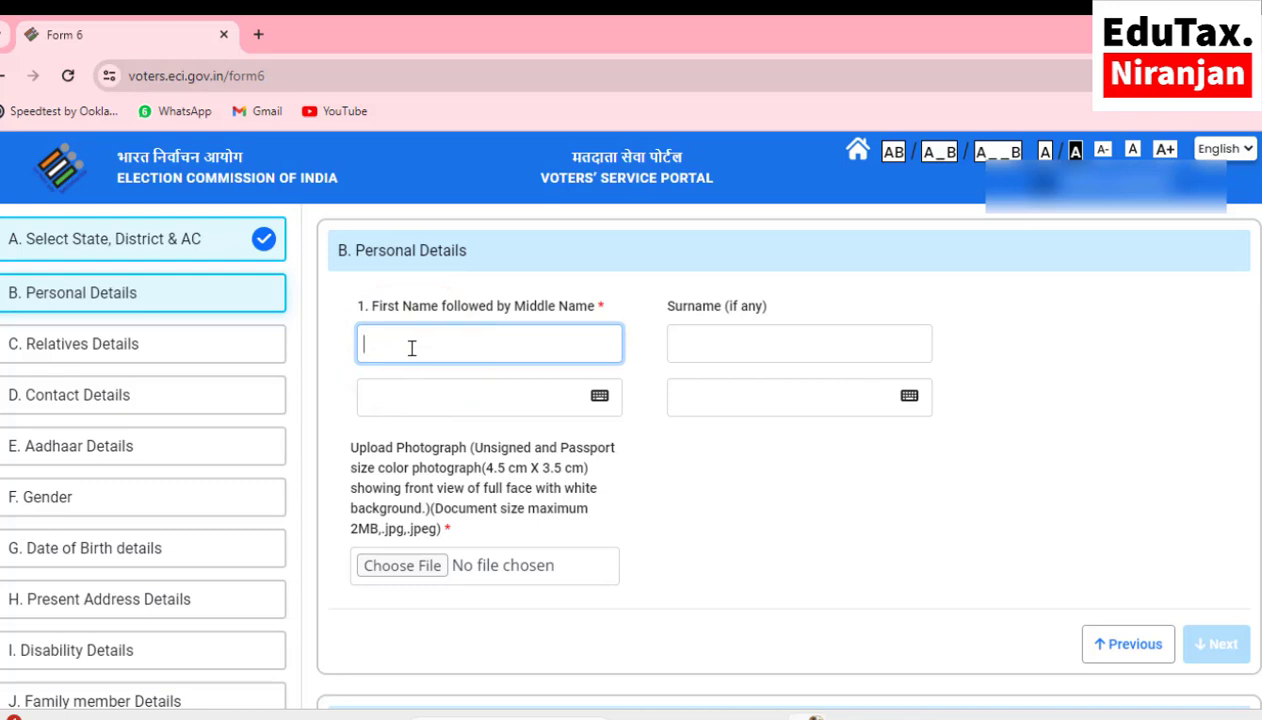
pyautogui.press('Tab')
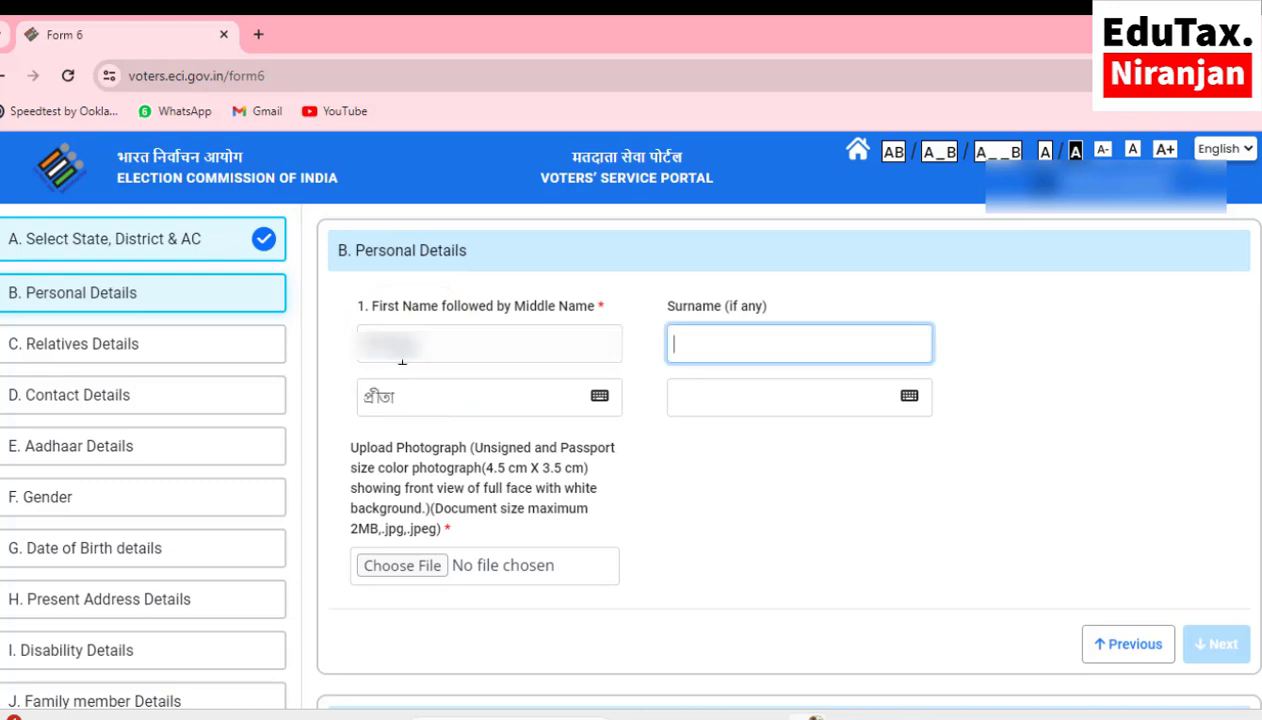
pyautogui.click(668, 428)
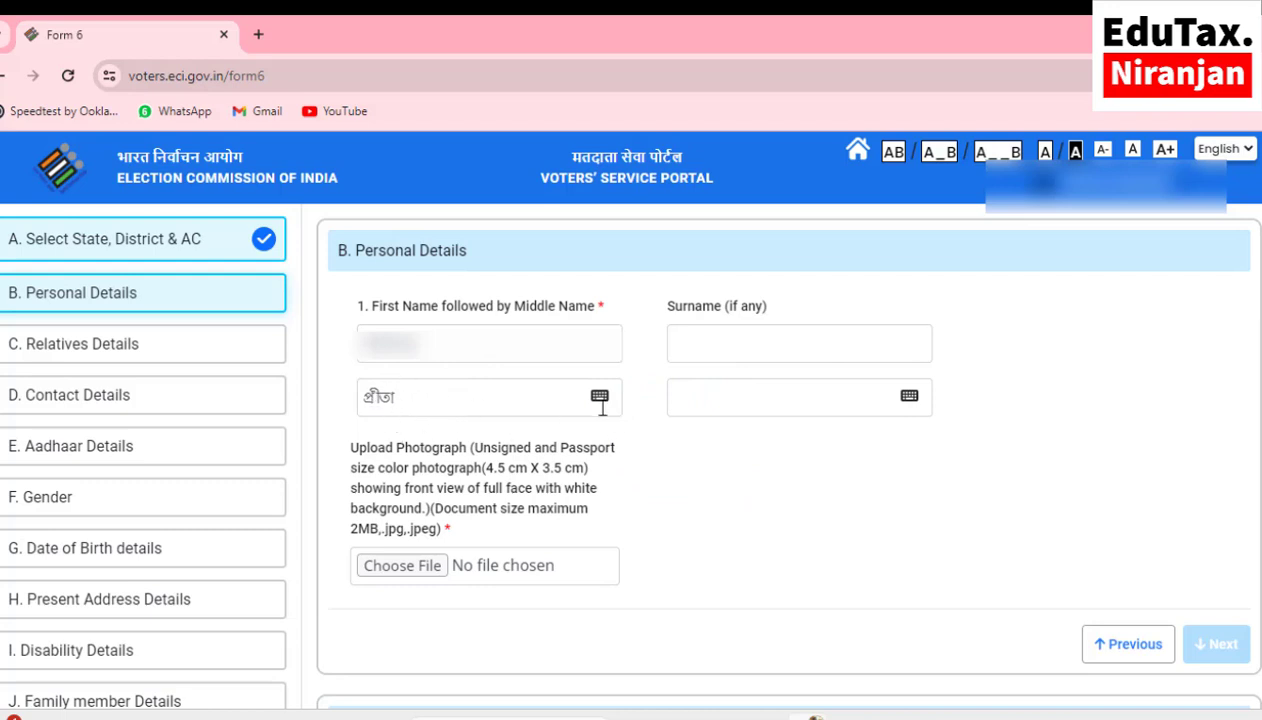
pyautogui.click(599, 397)
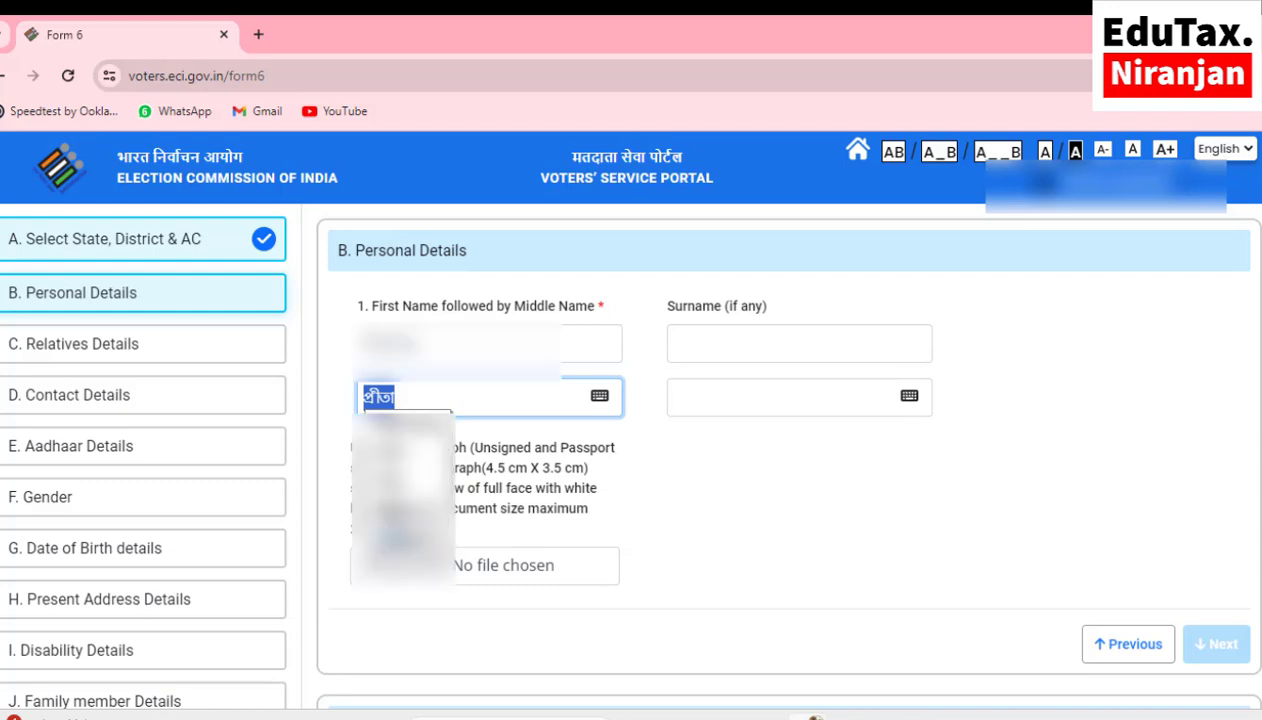
pyautogui.click(377, 498)
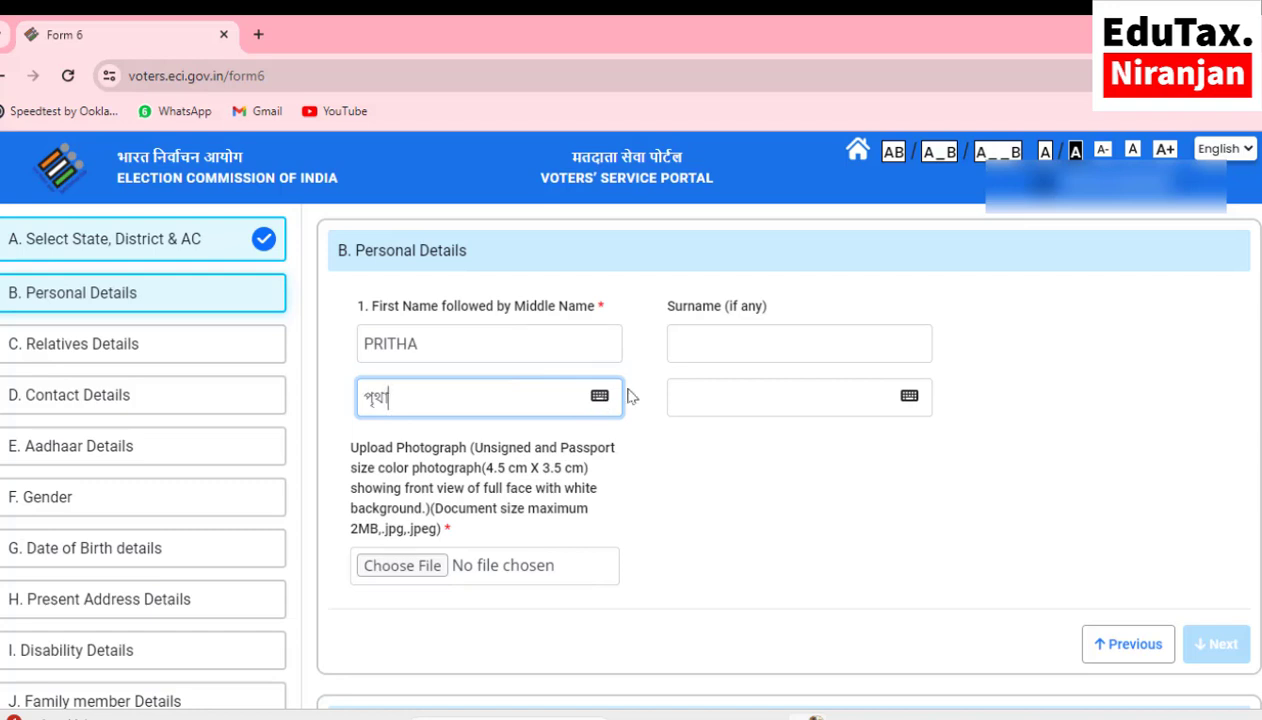
# Step: Enter the applicant's surname and generate its Bengali transliteration
pyautogui.click(760, 341)
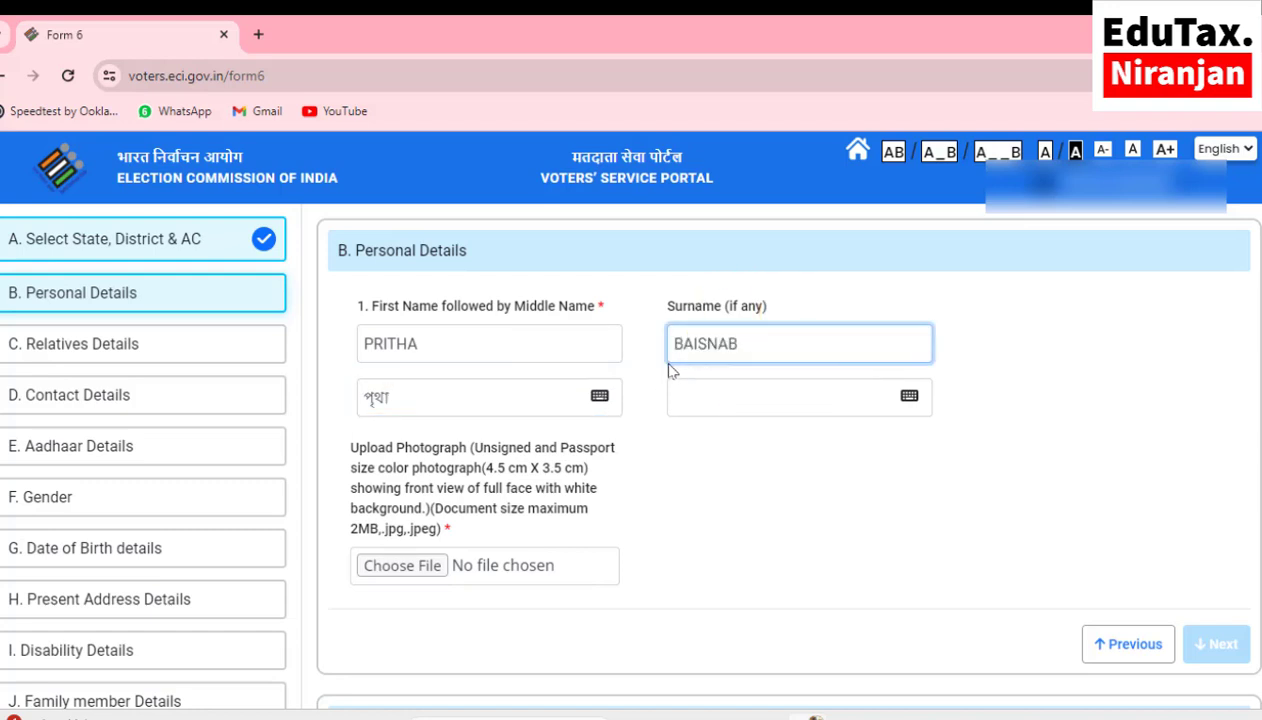
pyautogui.click(1012, 344)
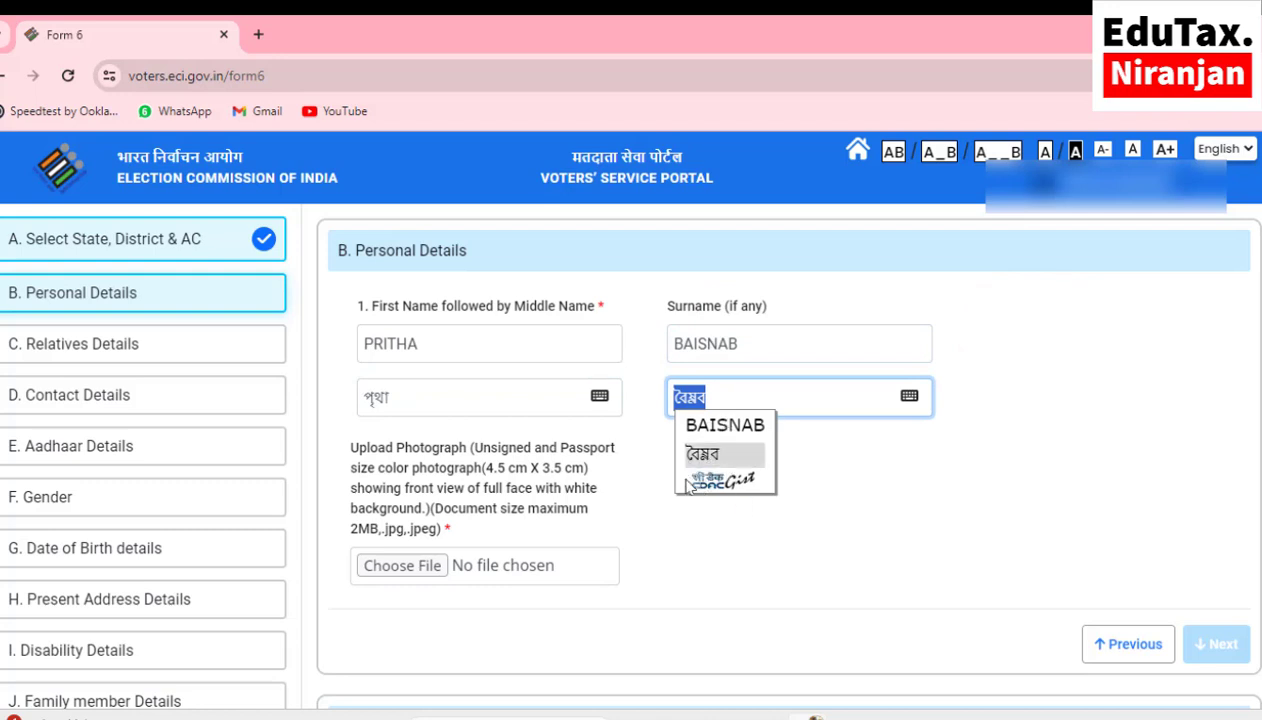
pyautogui.click(911, 396)
pyautogui.scroll(-1, 911, 396)
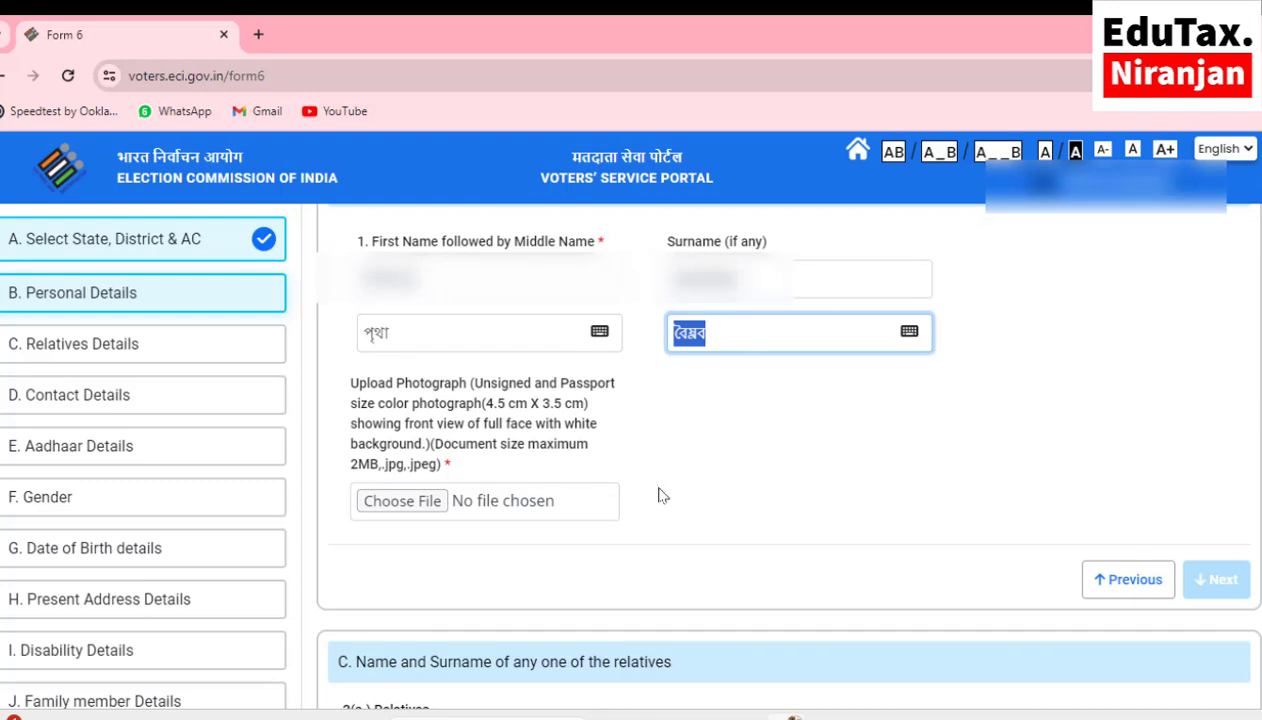
pyautogui.scroll(-1, 659, 496)
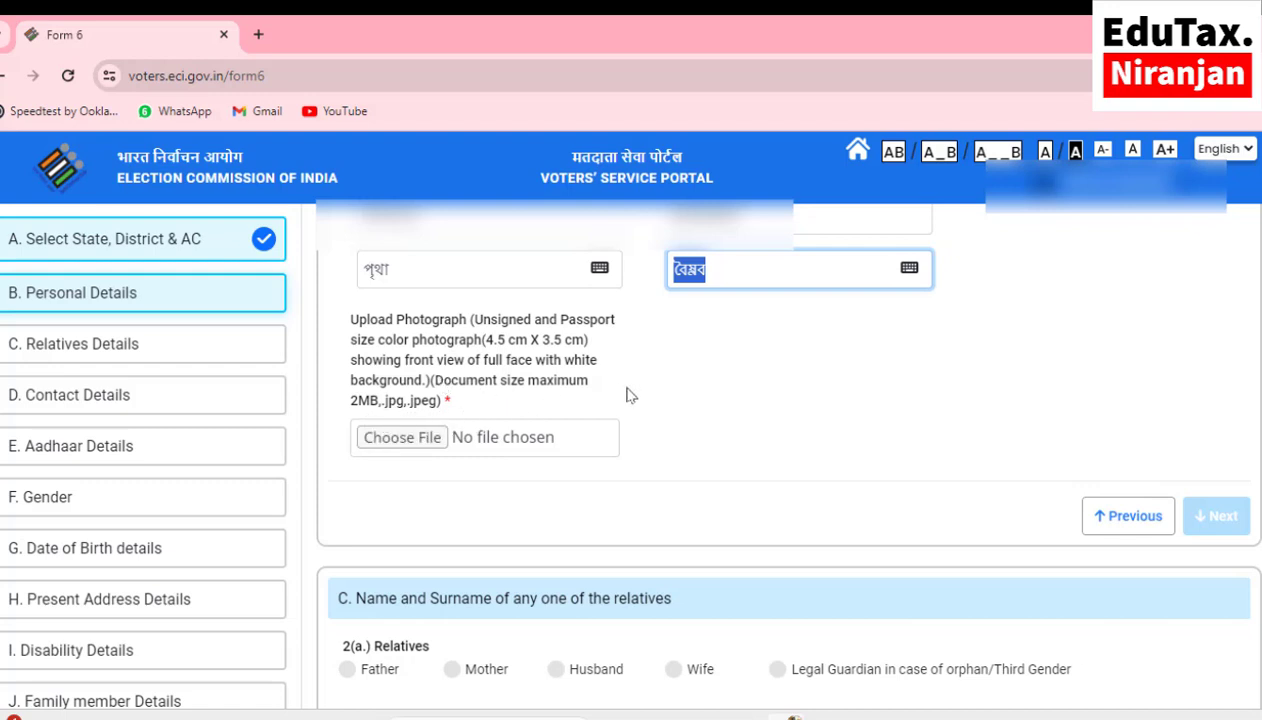
# Step: Upload the applicant's photo from Desktop, zoom it in the crop frame, and save it
pyautogui.click(401, 440)
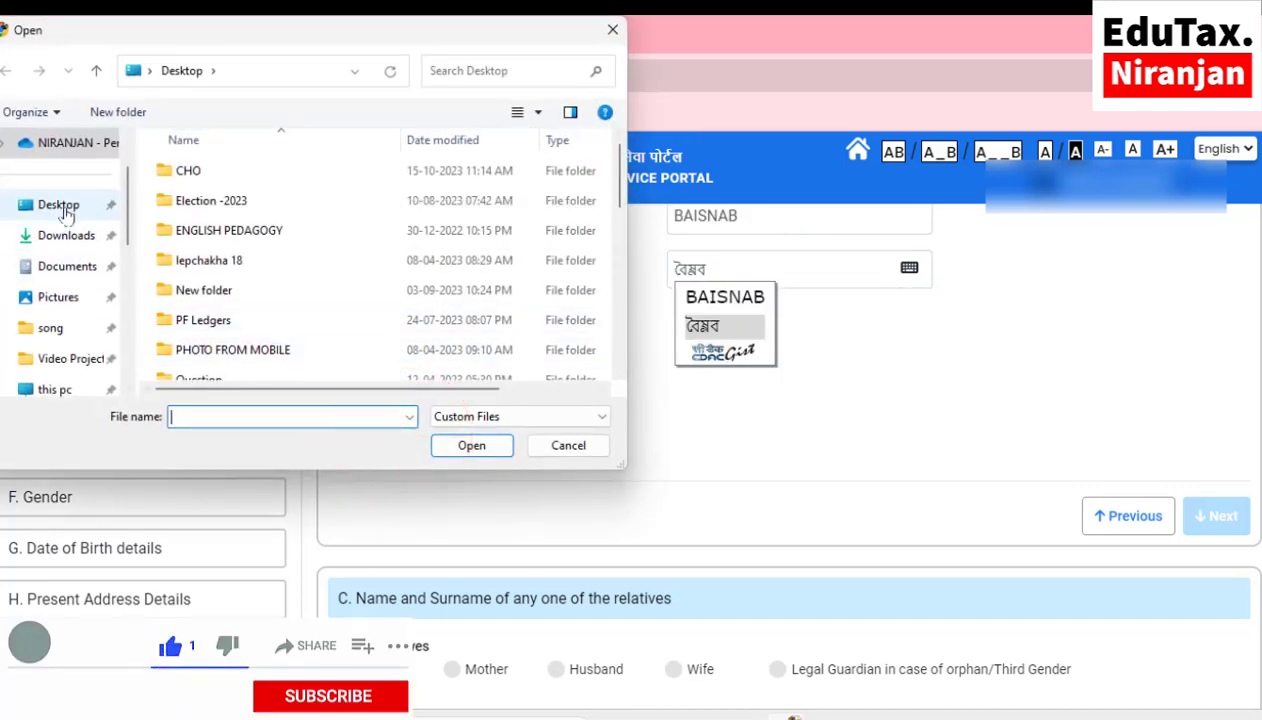
pyautogui.click(62, 206)
pyautogui.click(205, 420)
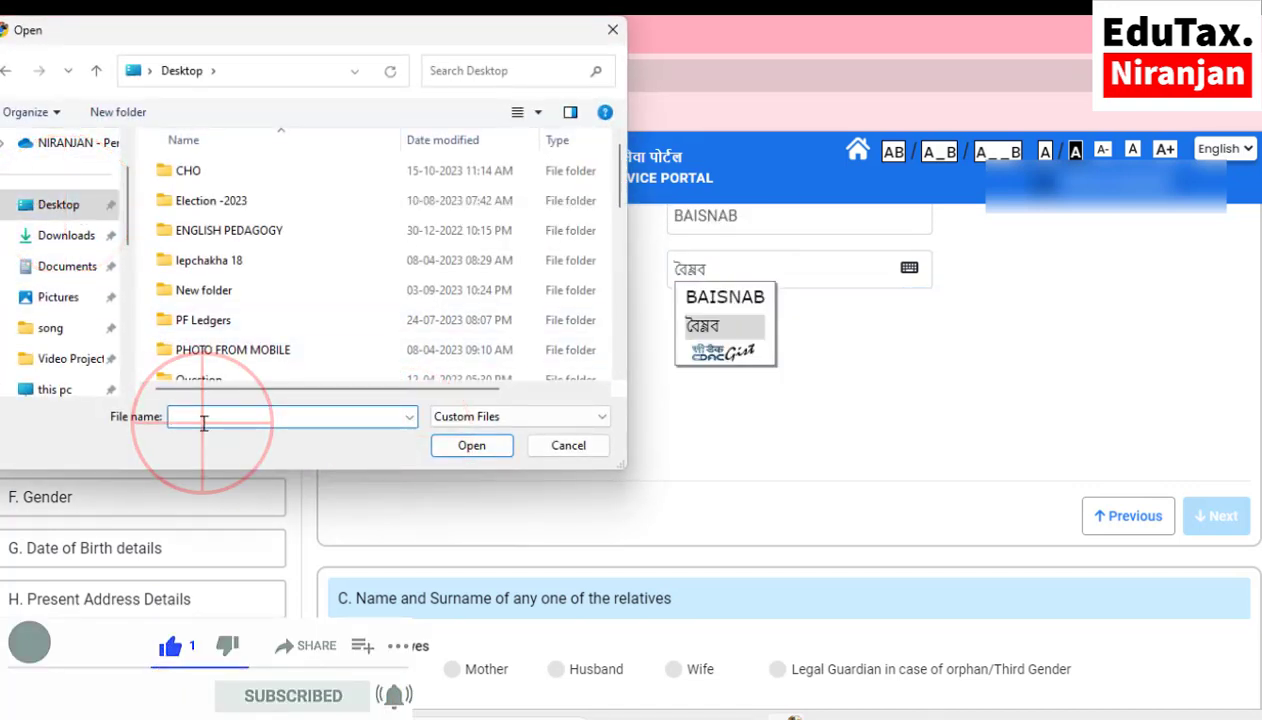
pyautogui.write('P')
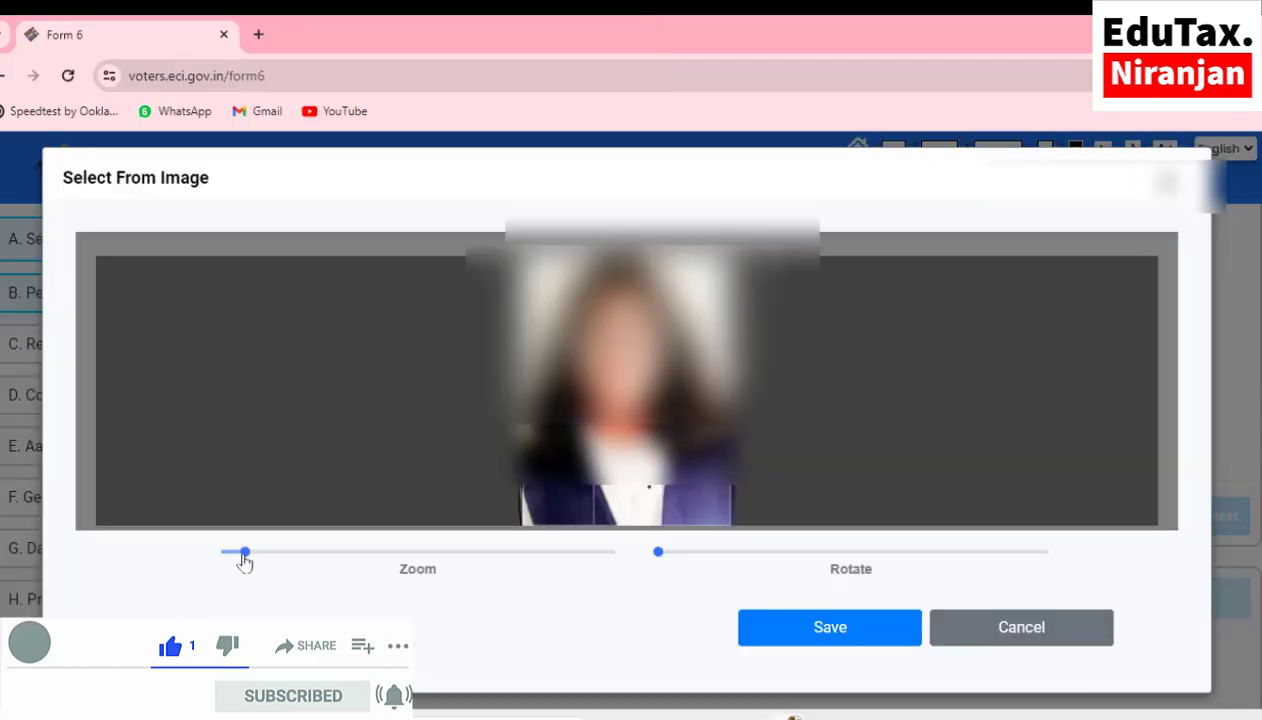
pyautogui.moveTo(243, 553)
pyautogui.mouseDown()
pyautogui.moveTo(270, 557)
pyautogui.moveTo(237, 557)
pyautogui.mouseUp()
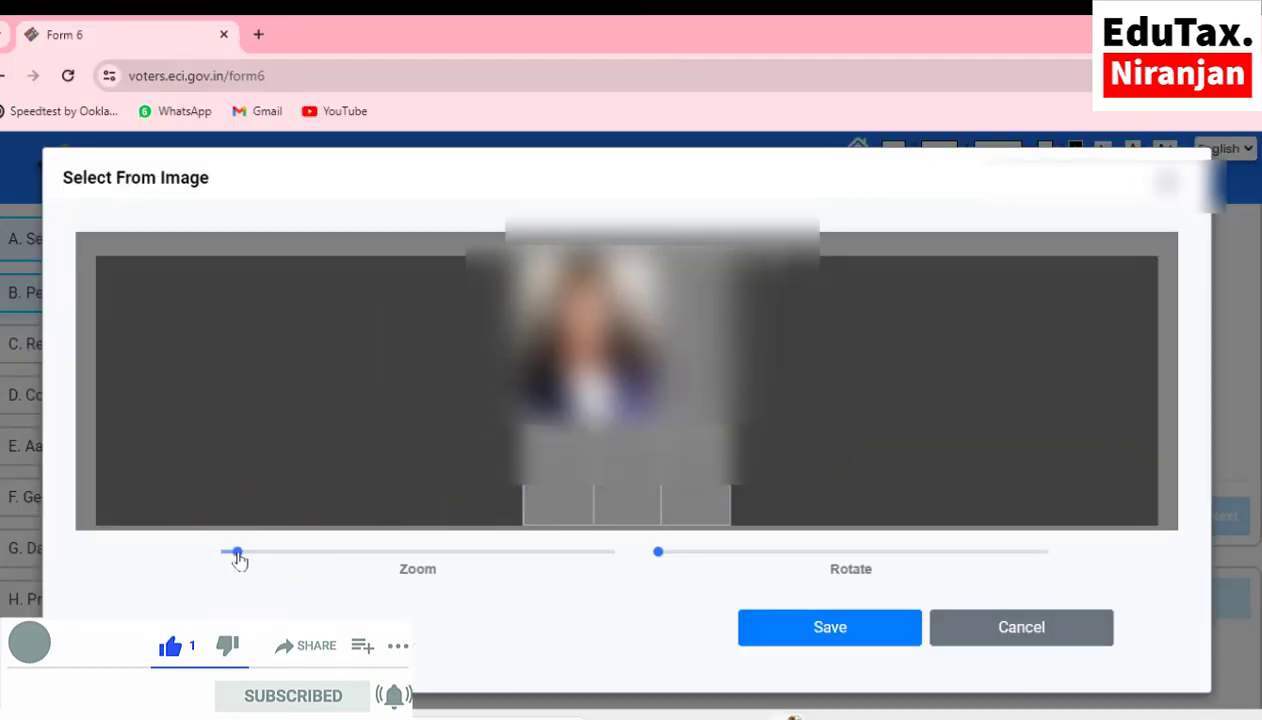
pyautogui.click(822, 637)
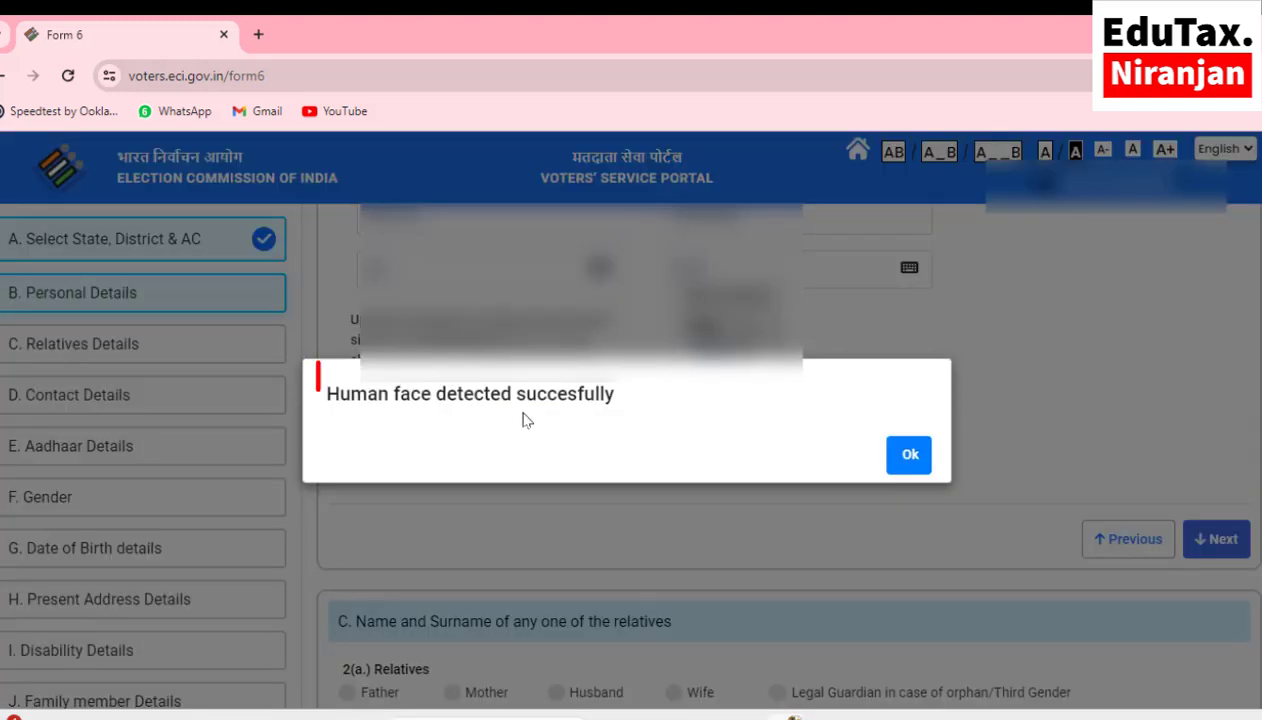
pyautogui.click(897, 457)
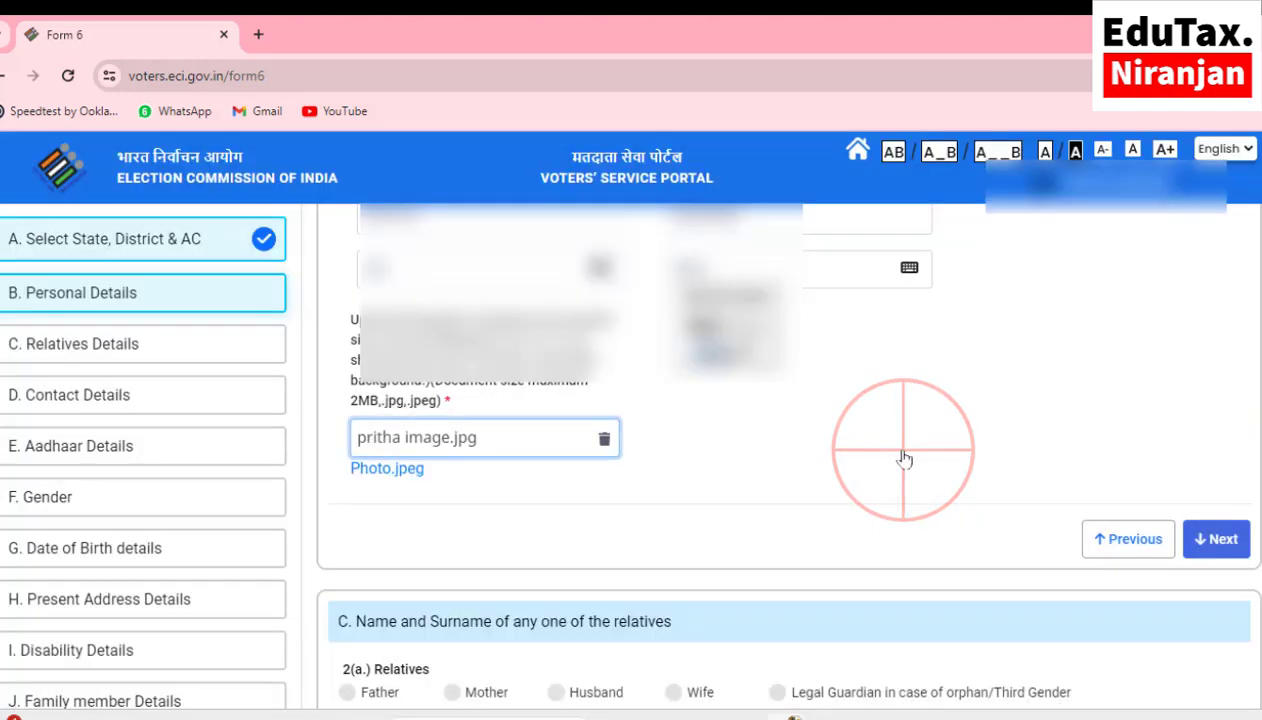
pyautogui.scroll(-1, 903, 458)
pyautogui.scroll(-1, 903, 458)
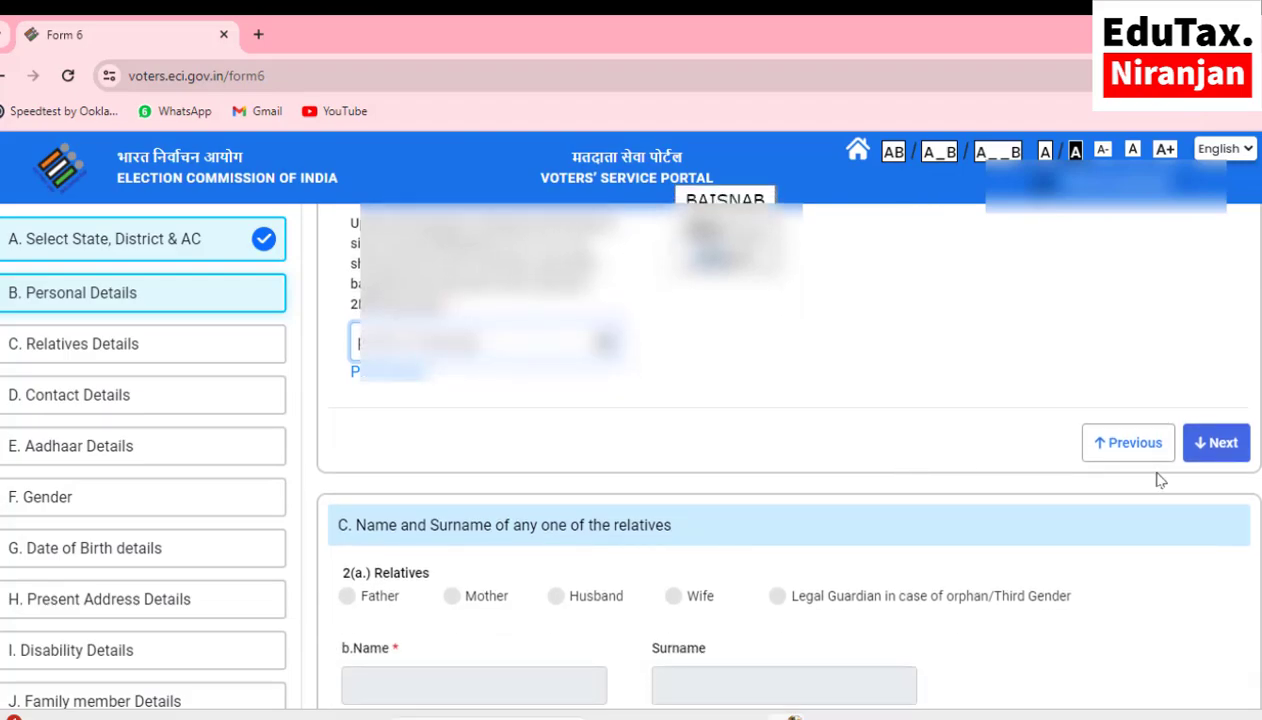
# Step: Choose Father as the relative and enter his name with its suggested Bengali spelling
pyautogui.click(1212, 442)
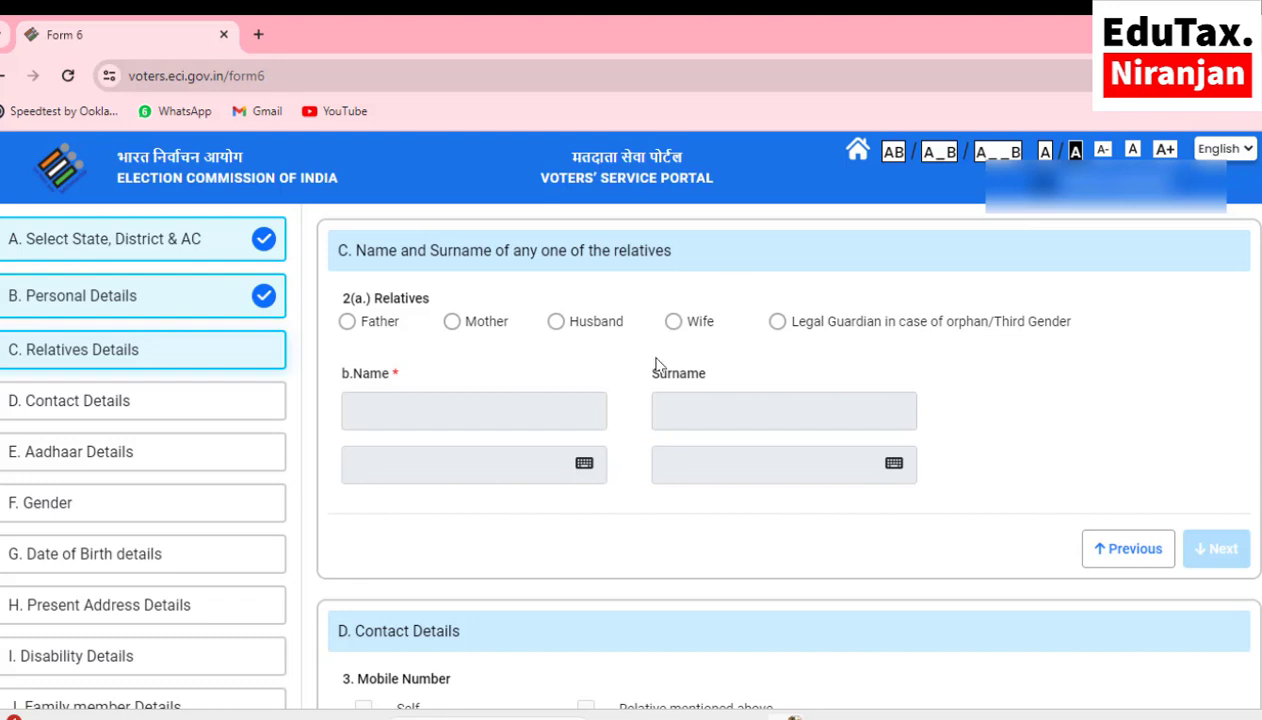
pyautogui.click(348, 321)
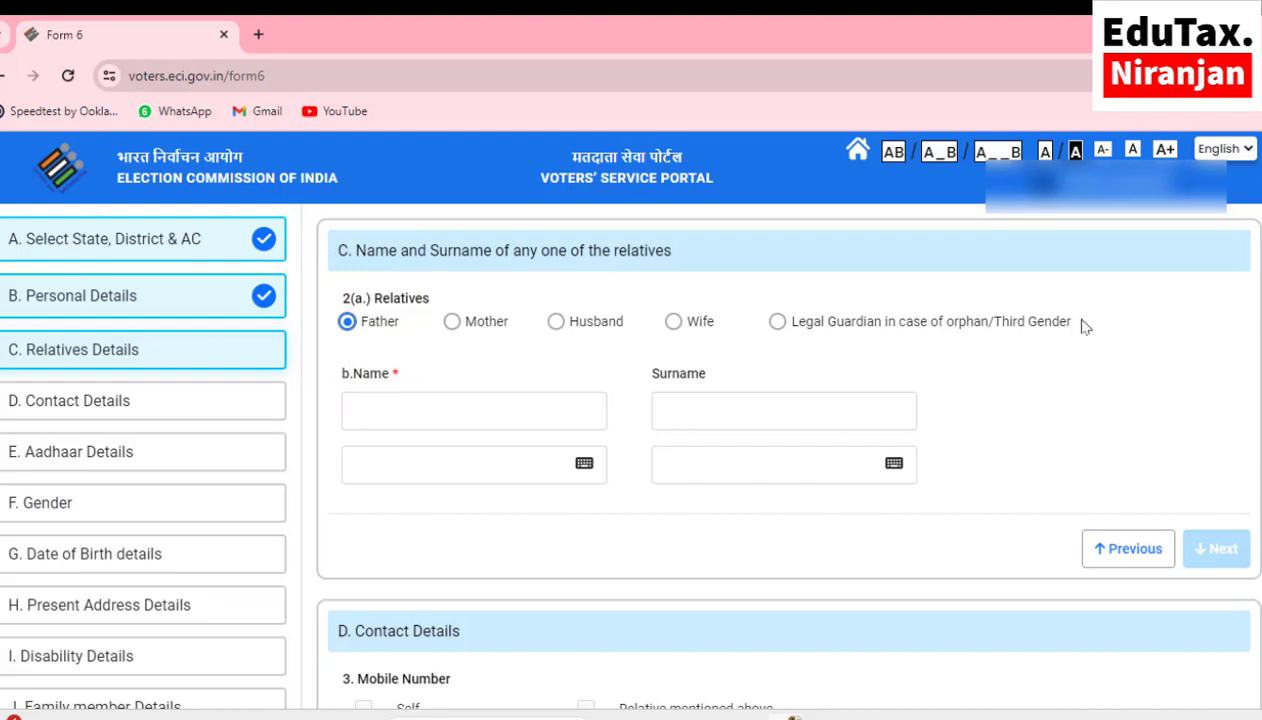
pyautogui.click(377, 409)
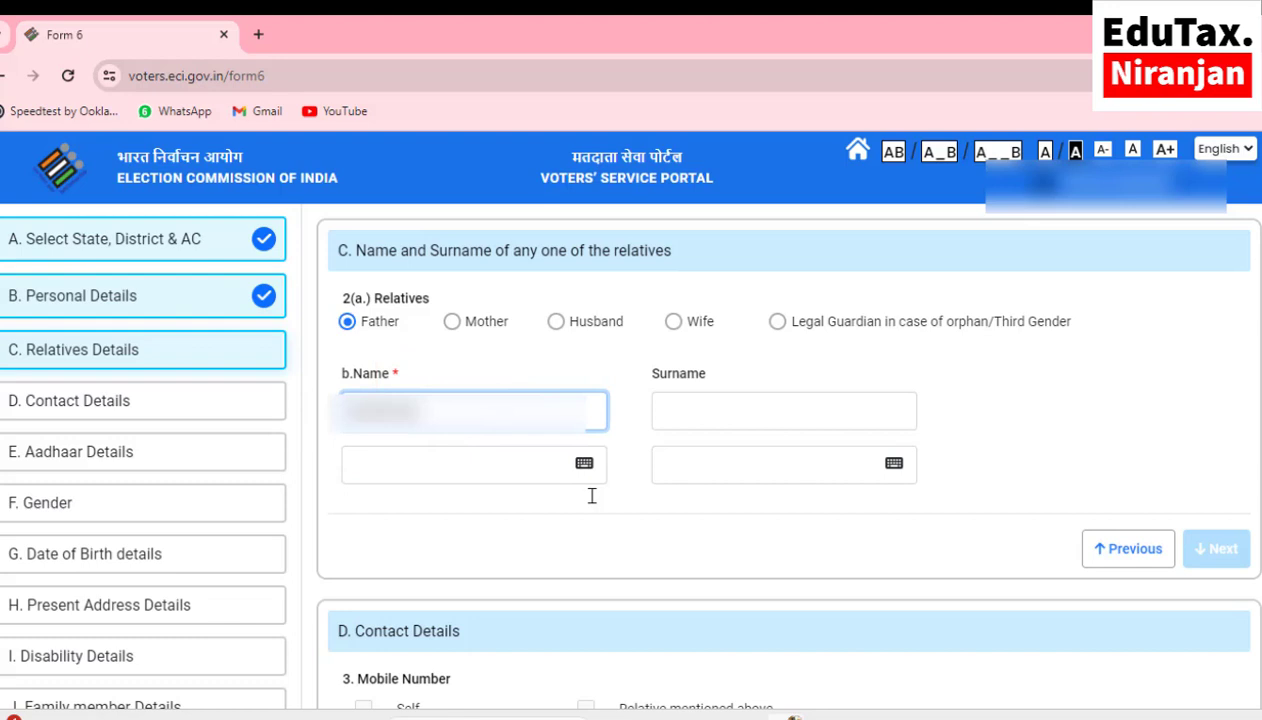
pyautogui.click(596, 525)
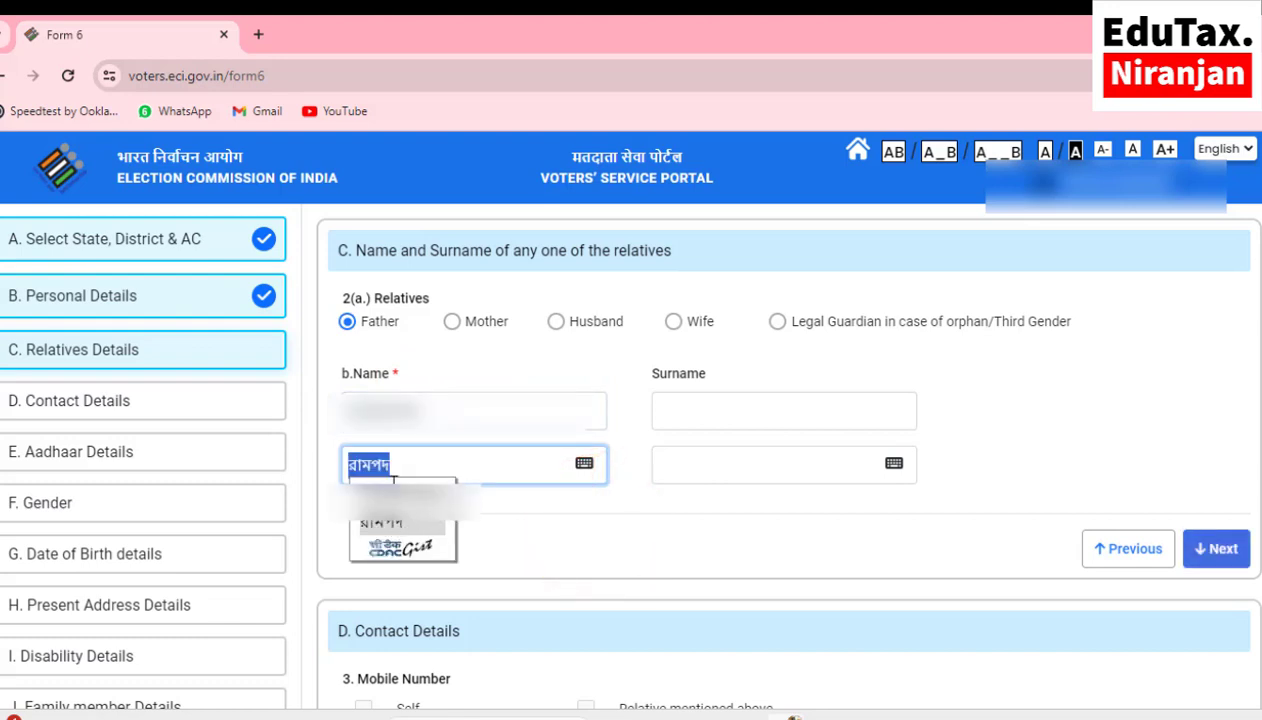
pyautogui.click(393, 527)
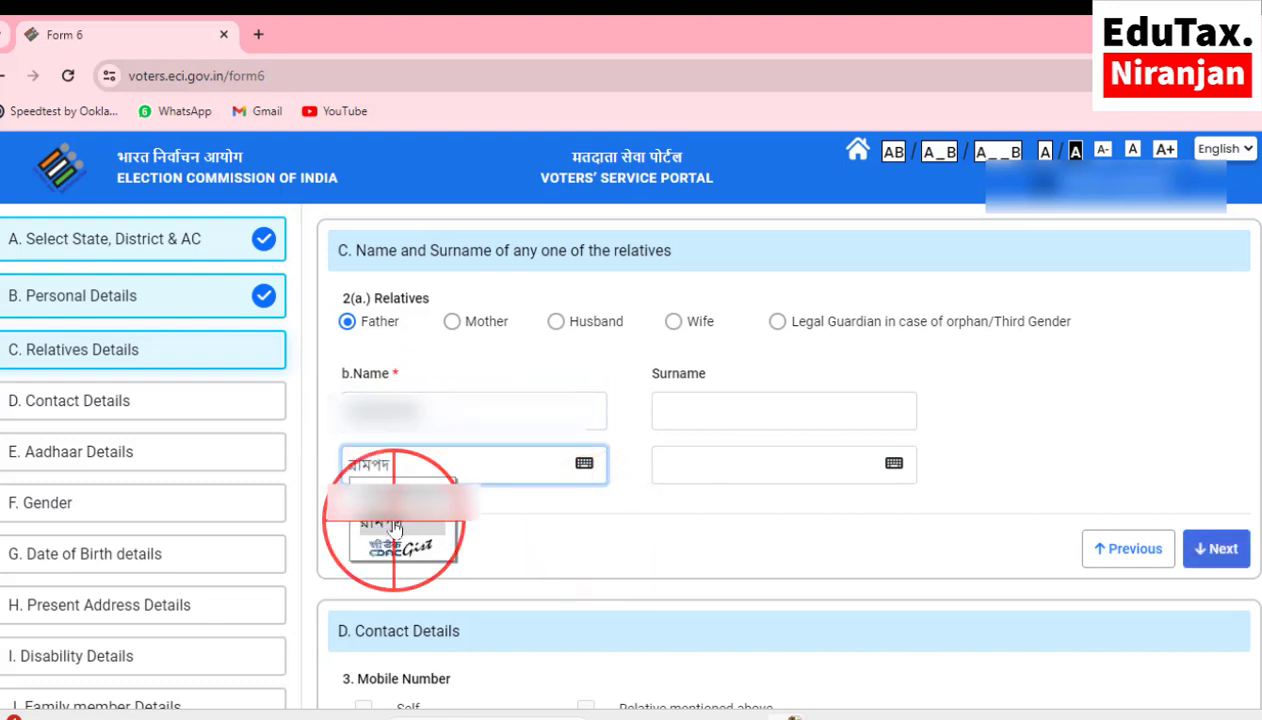
# Step: Enter the father's surname with its Bengali spelling and continue to Contact Details
pyautogui.click(705, 405)
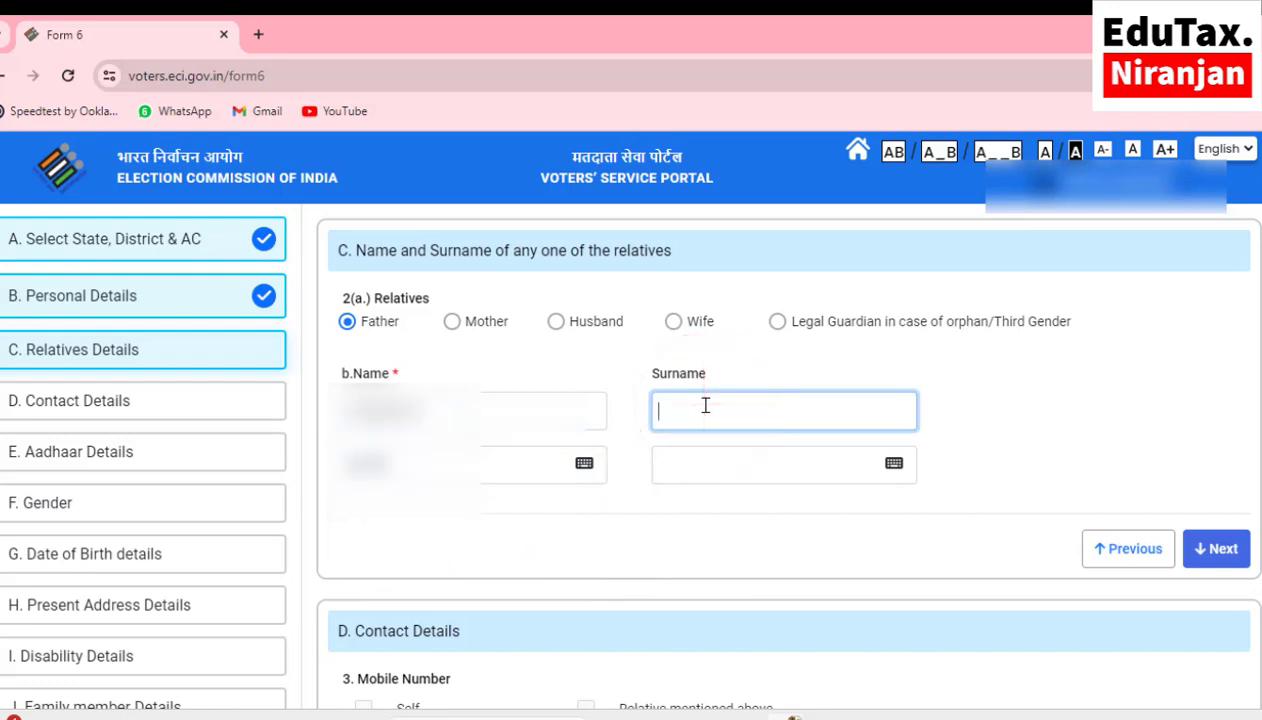
pyautogui.write('BAISNAB')
pyautogui.click(993, 425)
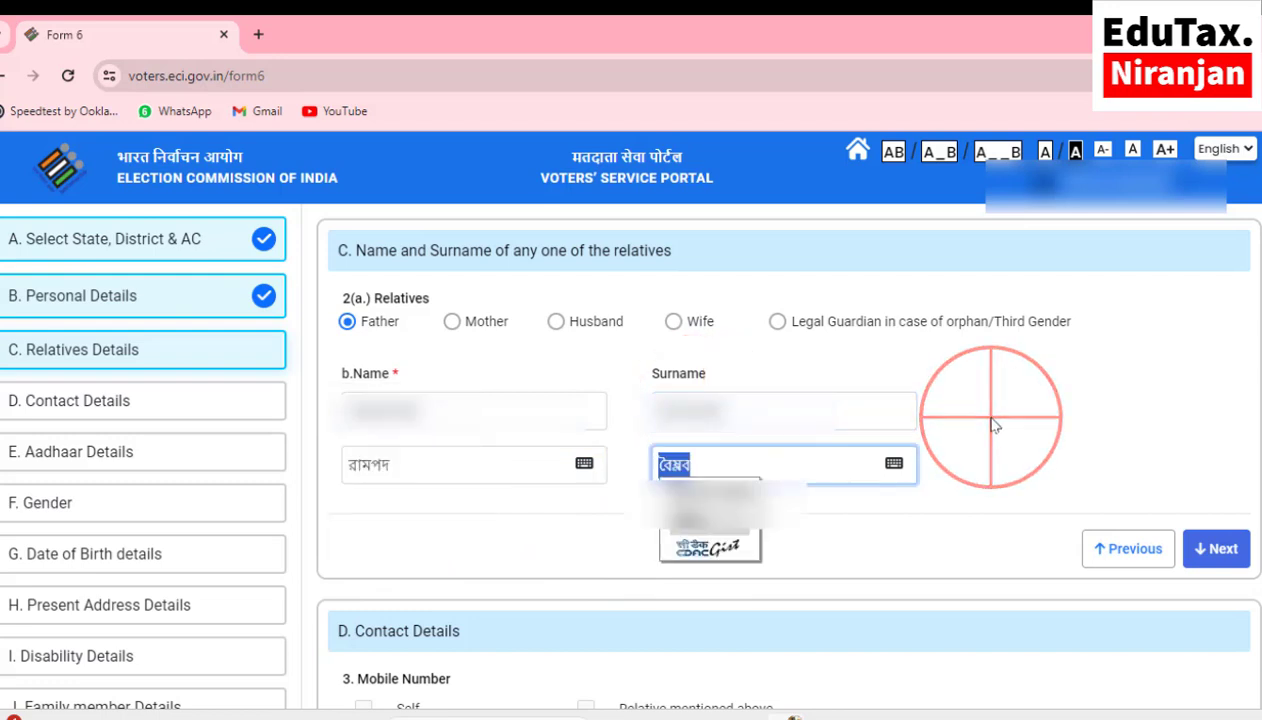
pyautogui.click(704, 510)
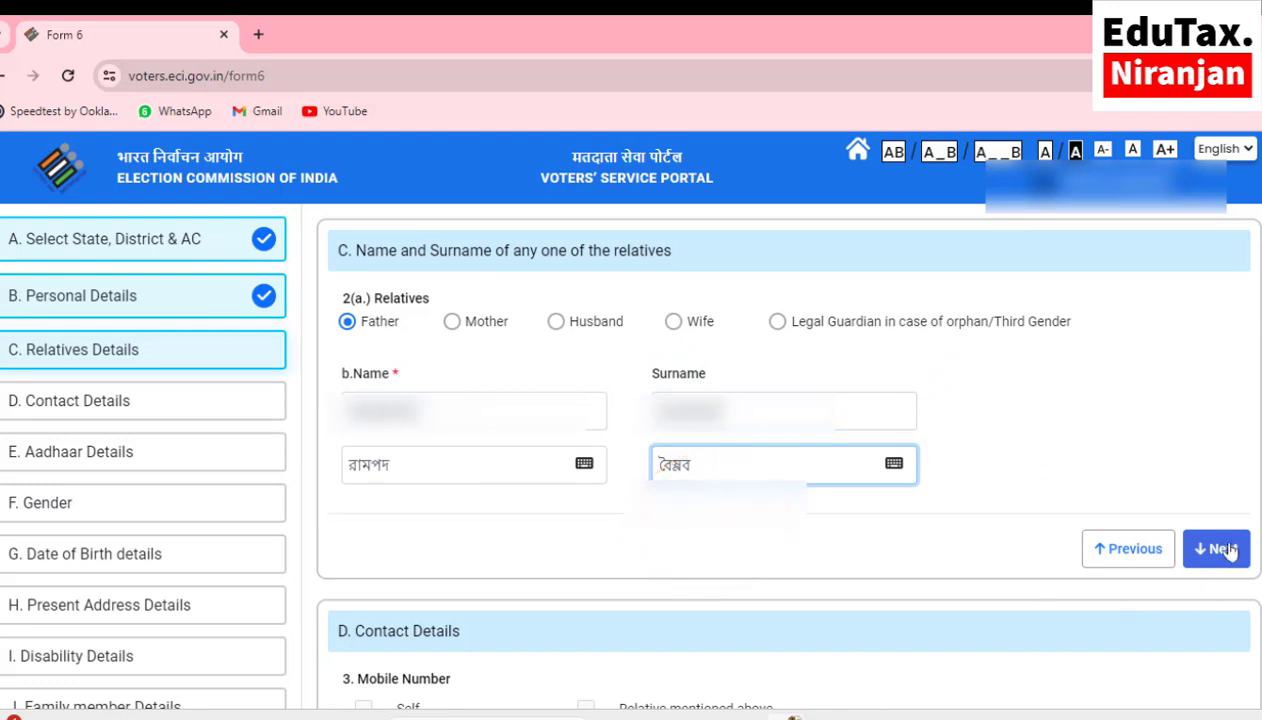
pyautogui.click(1222, 549)
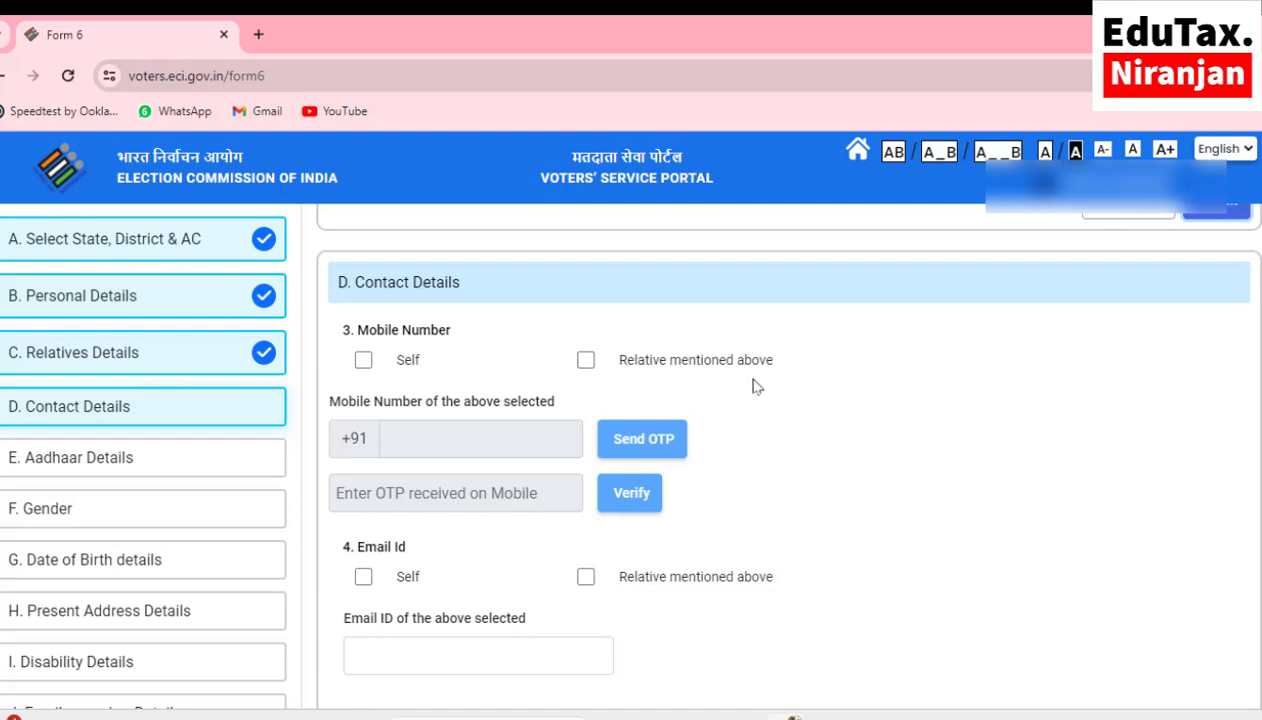
# Step: Give the relative's mobile number and verify it with the received OTP
pyautogui.click(364, 362)
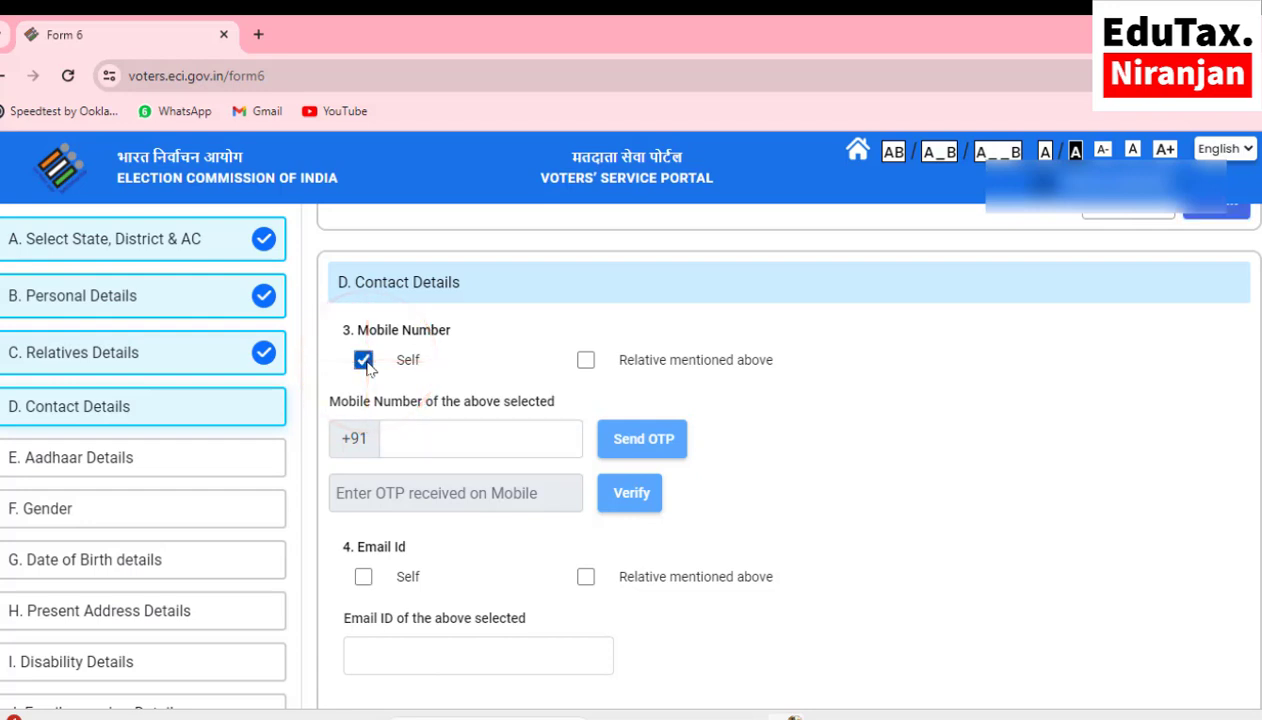
pyautogui.click(586, 362)
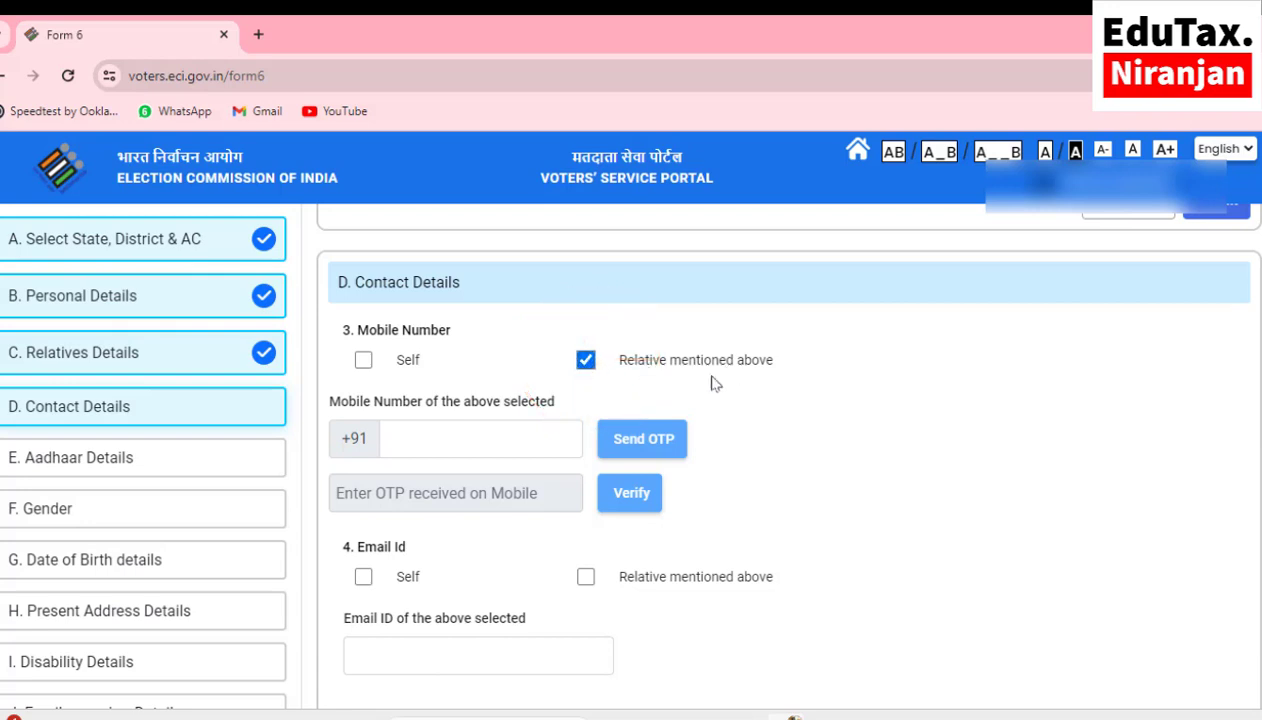
pyautogui.scroll(-2, 518, 370)
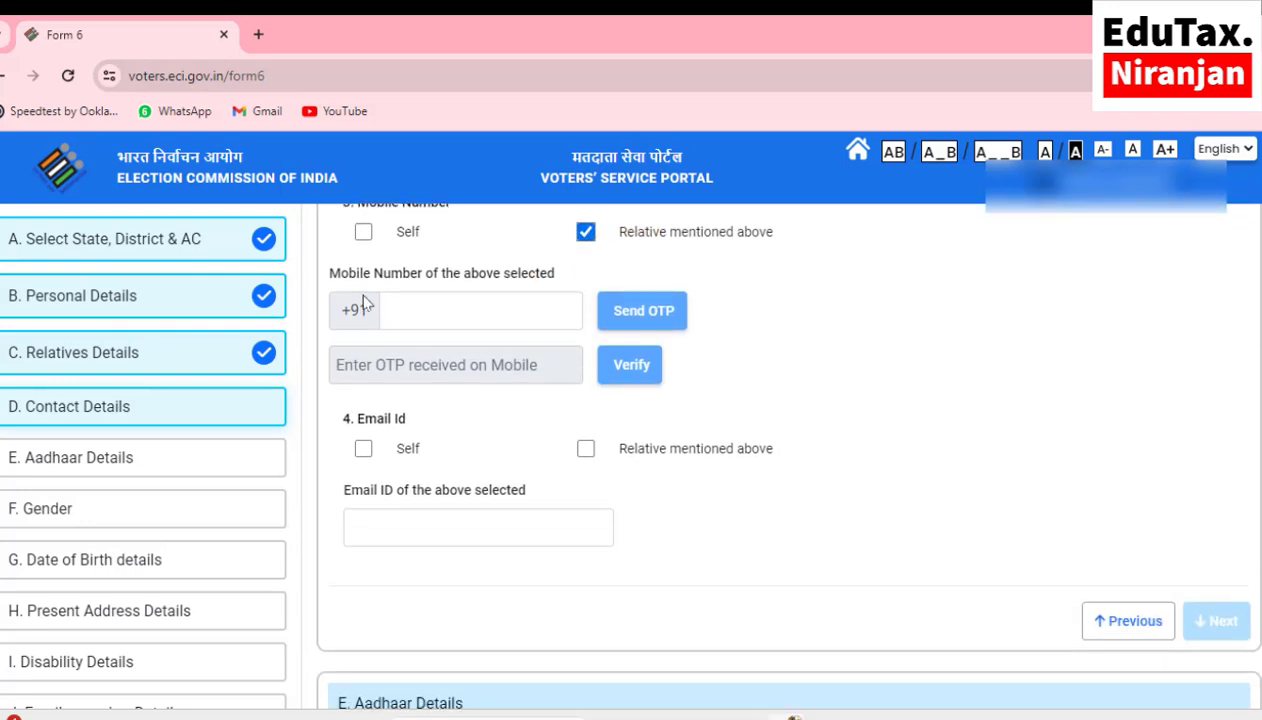
pyautogui.click(429, 316)
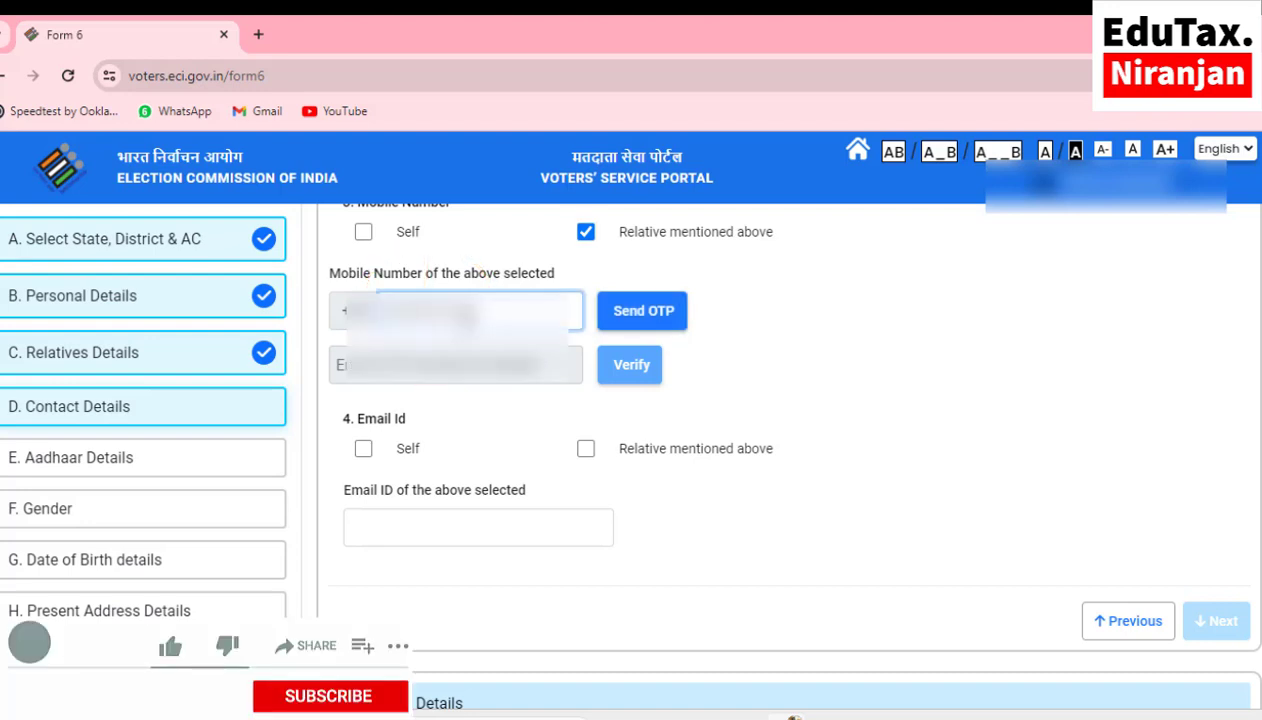
pyautogui.scroll(1, 520, 322)
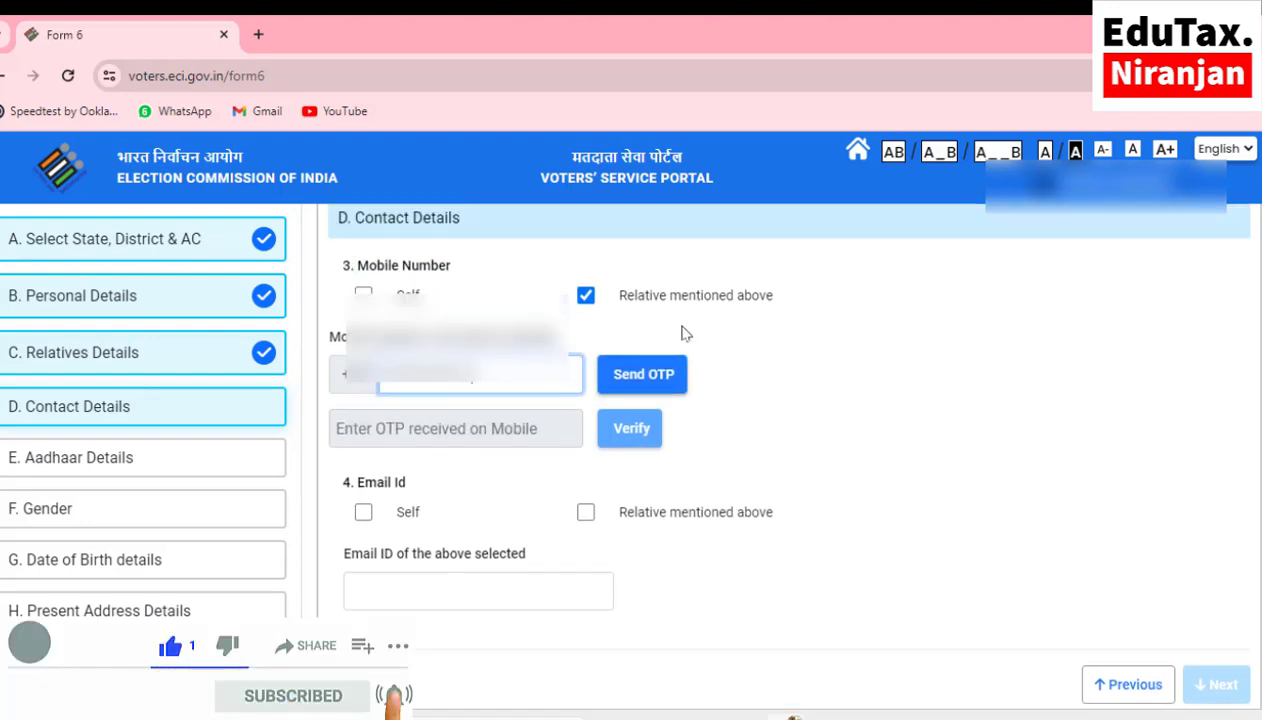
pyautogui.click(650, 384)
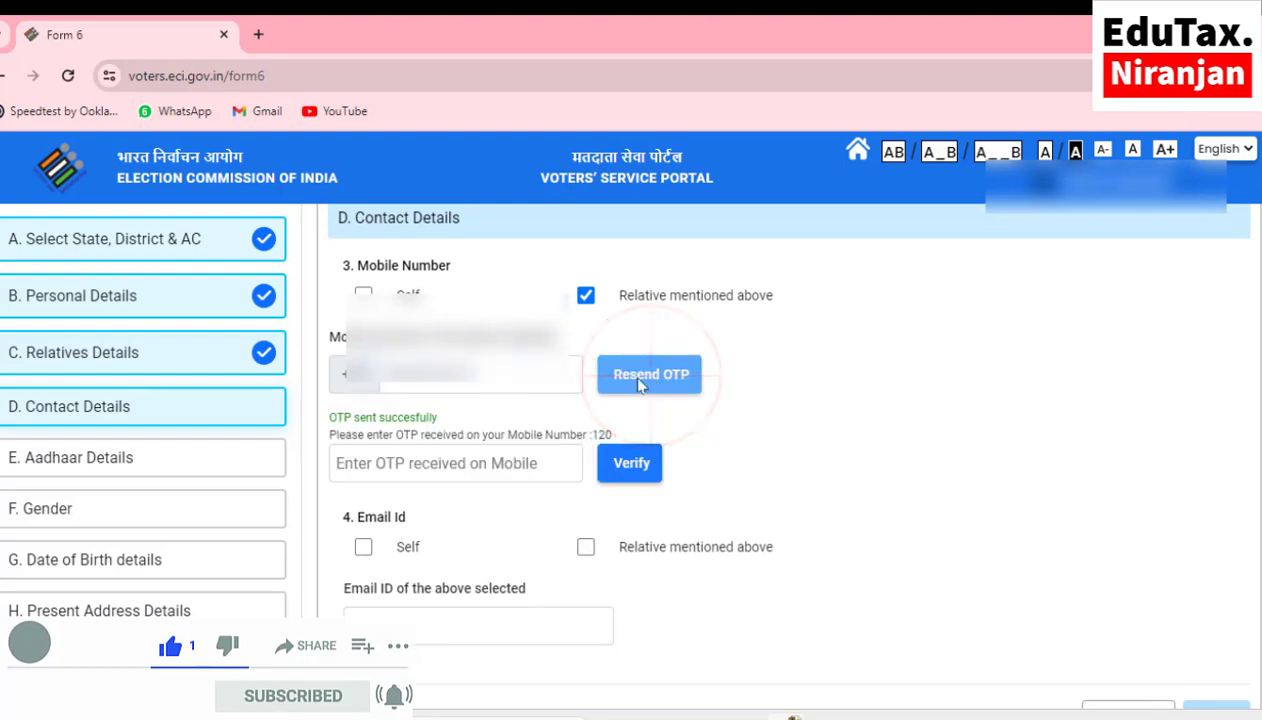
pyautogui.click(427, 463)
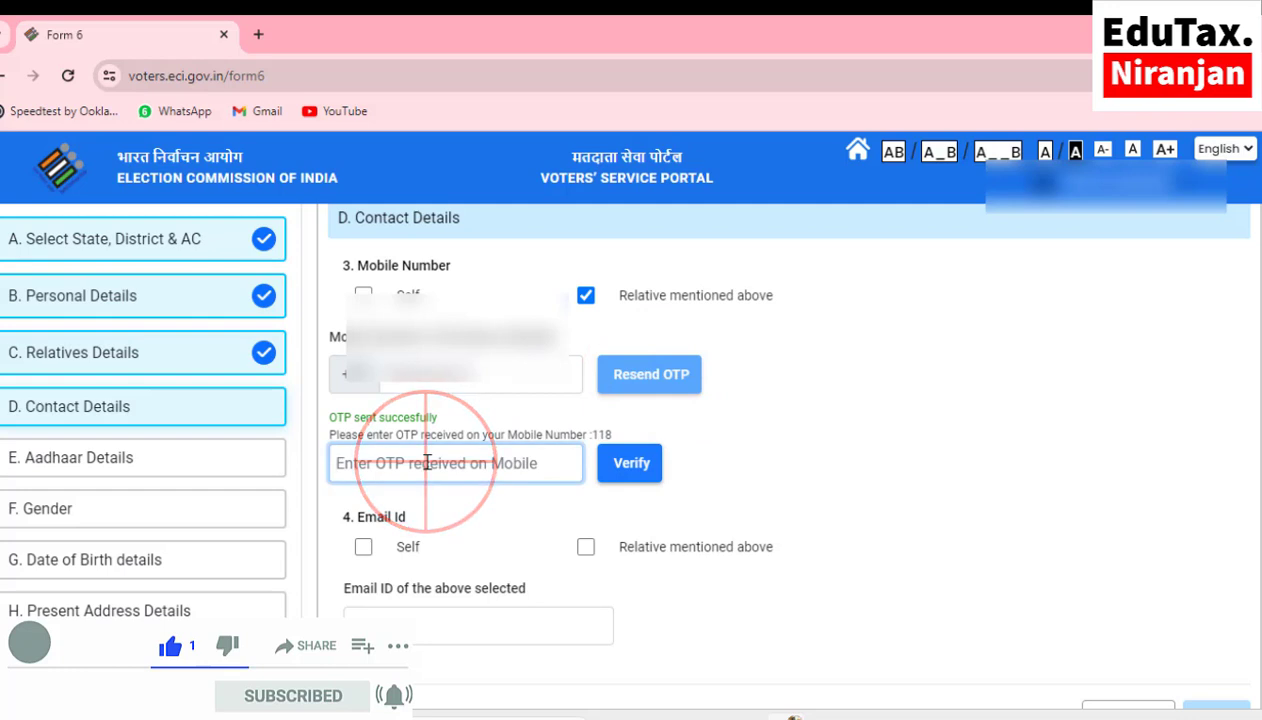
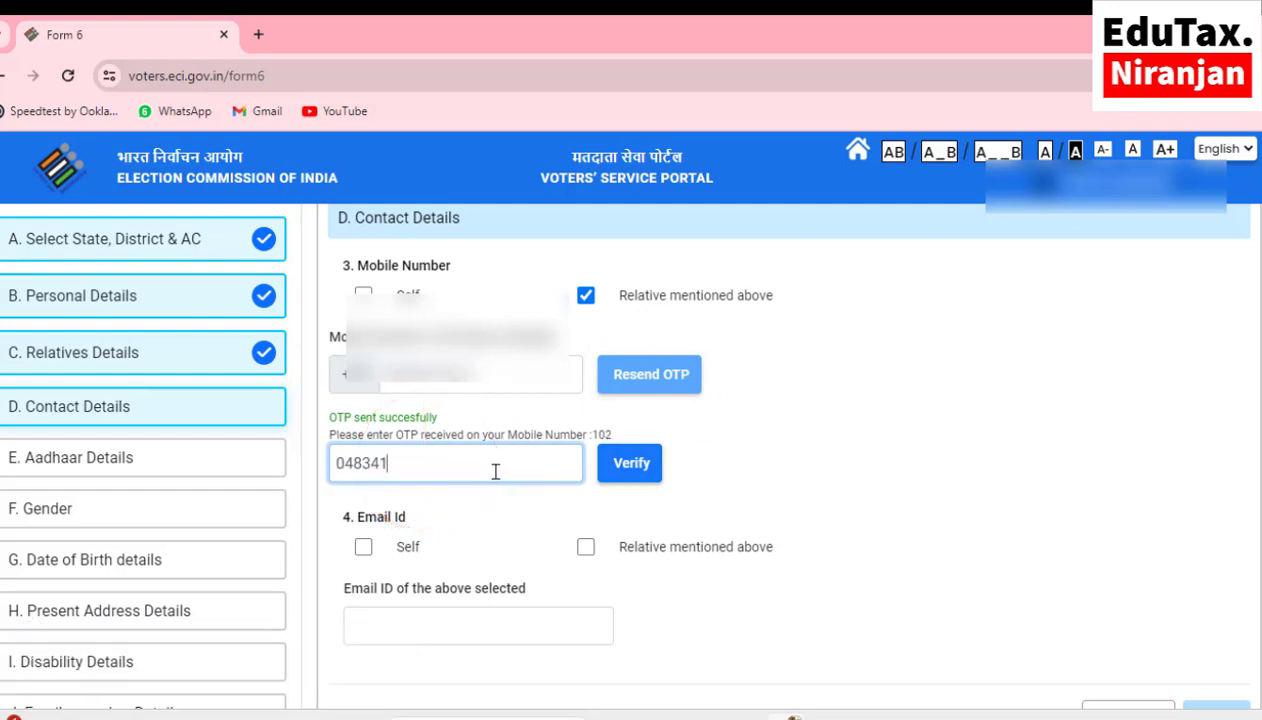
pyautogui.click(629, 462)
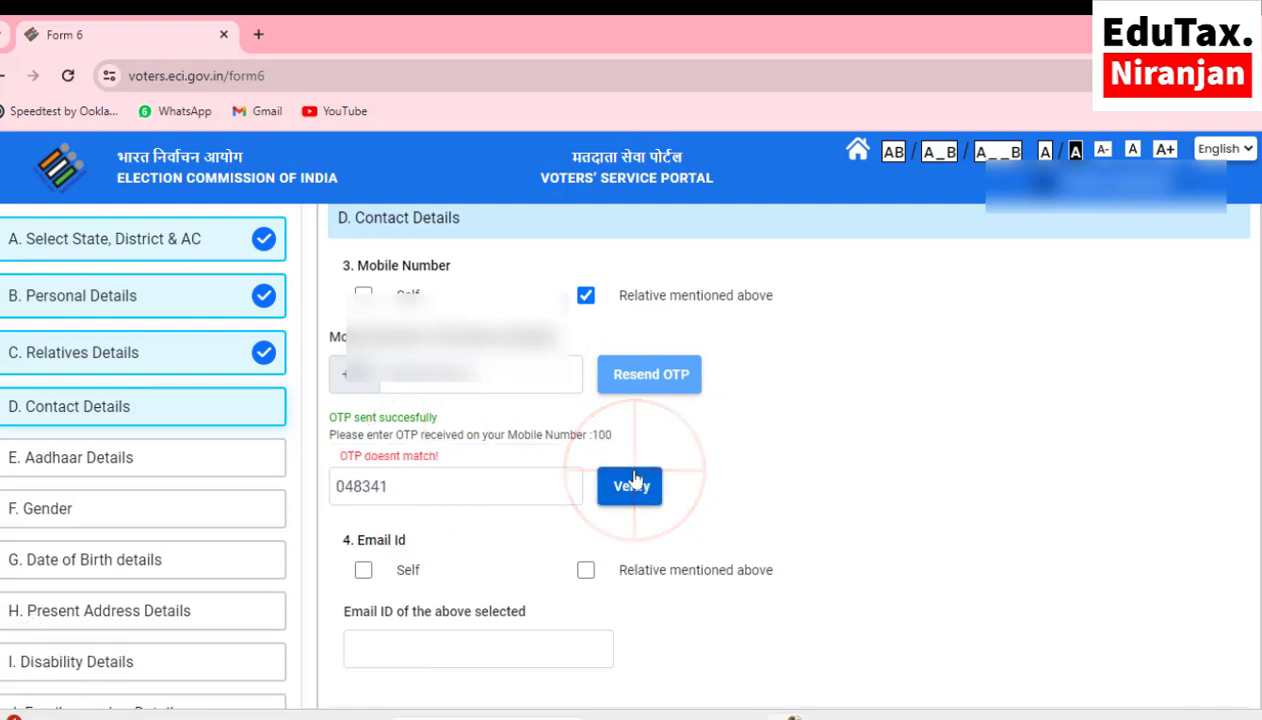
# Step: Add the relative's e-mail address and continue to Aadhaar Details
pyautogui.scroll(-2, 738, 501)
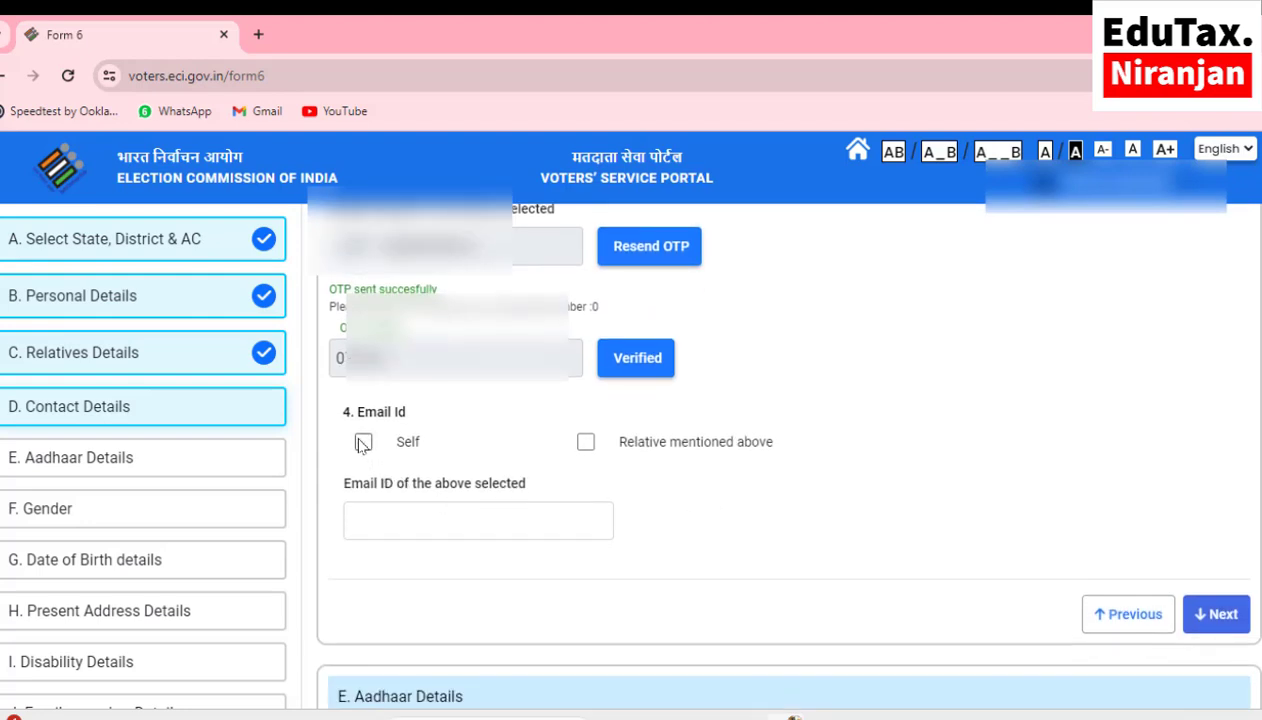
pyautogui.click(585, 441)
pyautogui.click(394, 520)
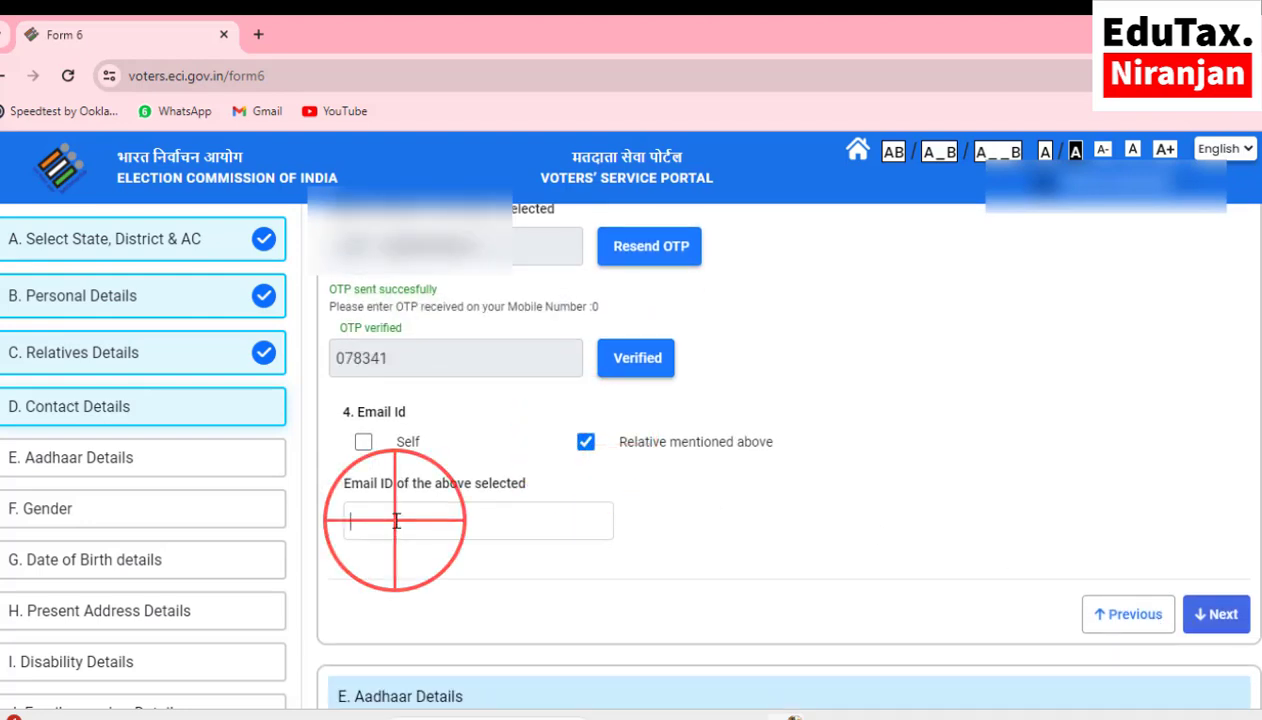
pyautogui.hotkey('ctrl', 'v')
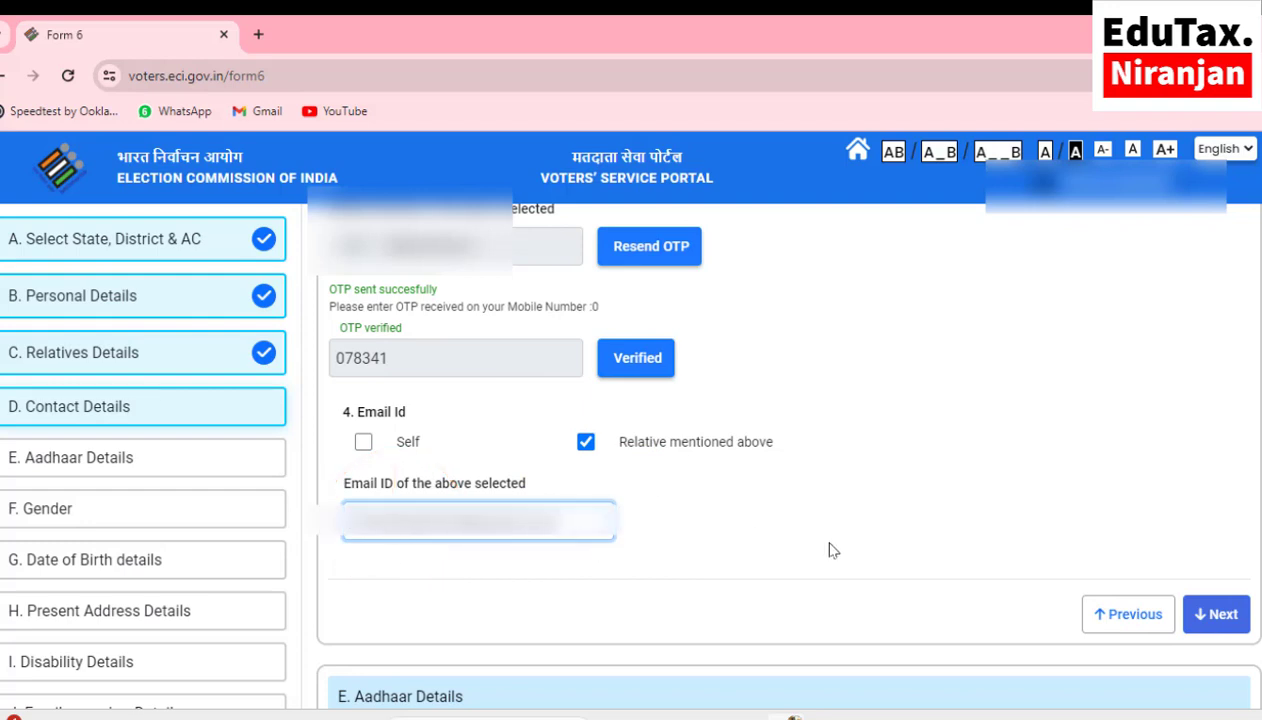
pyautogui.click(1210, 614)
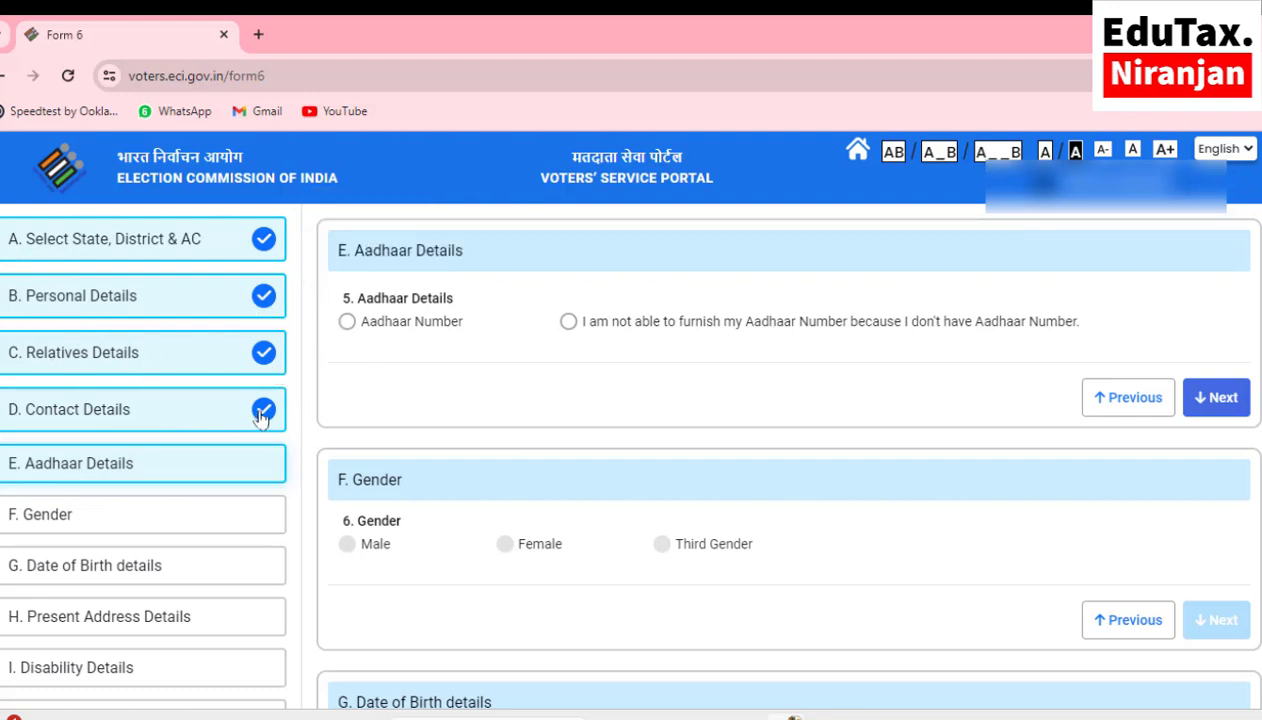
# Step: Choose to provide an Aadhaar number, paste it in, and proceed to Gender
pyautogui.scroll(-1, 158, 476)
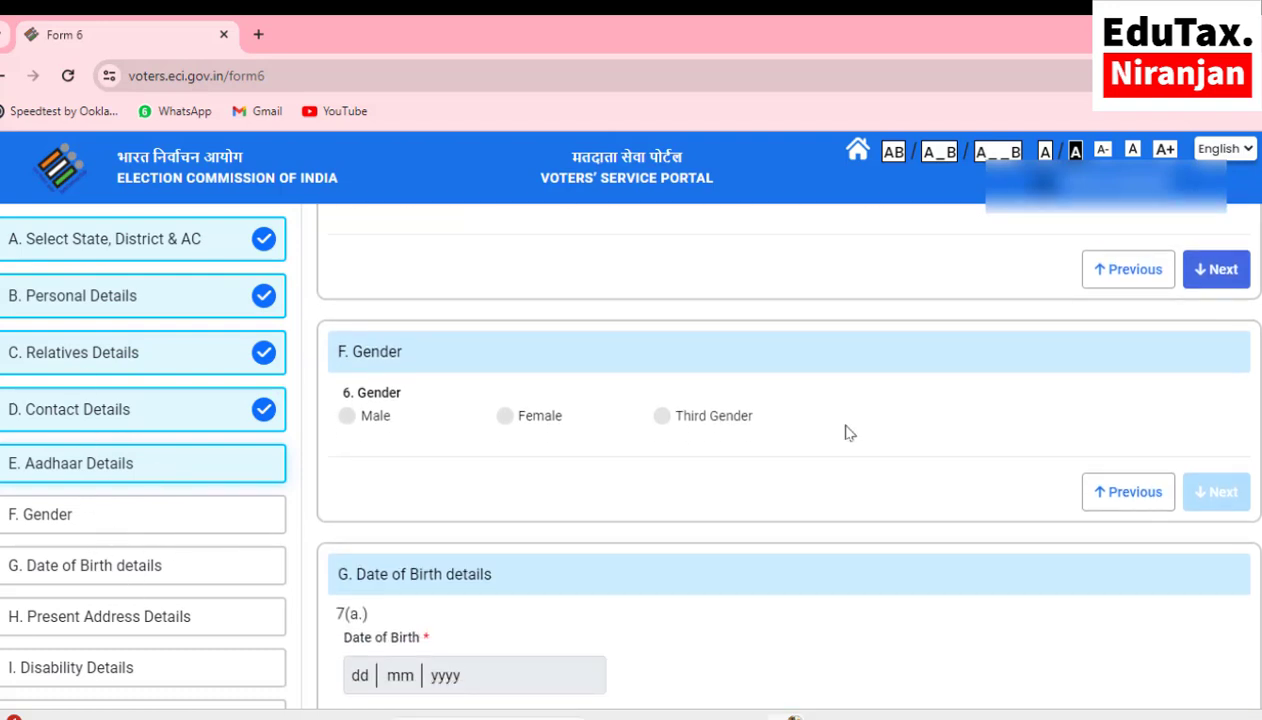
pyautogui.scroll(2, 676, 515)
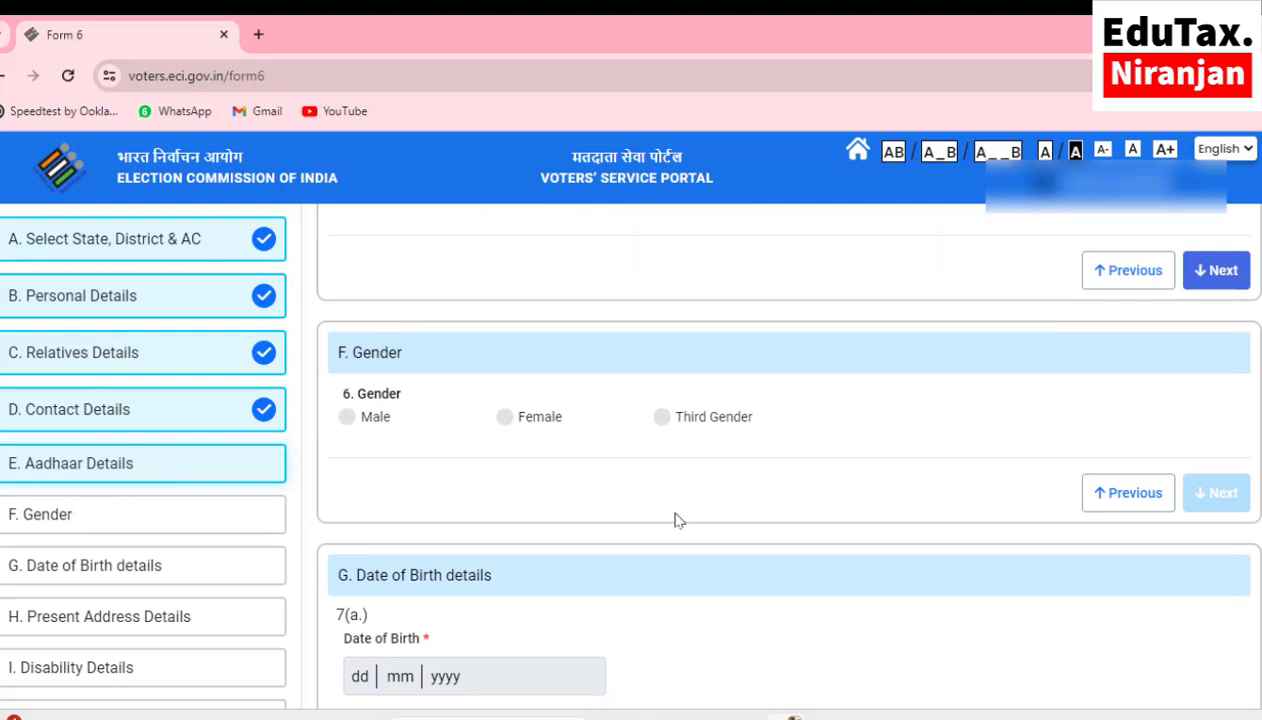
pyautogui.click(1214, 308)
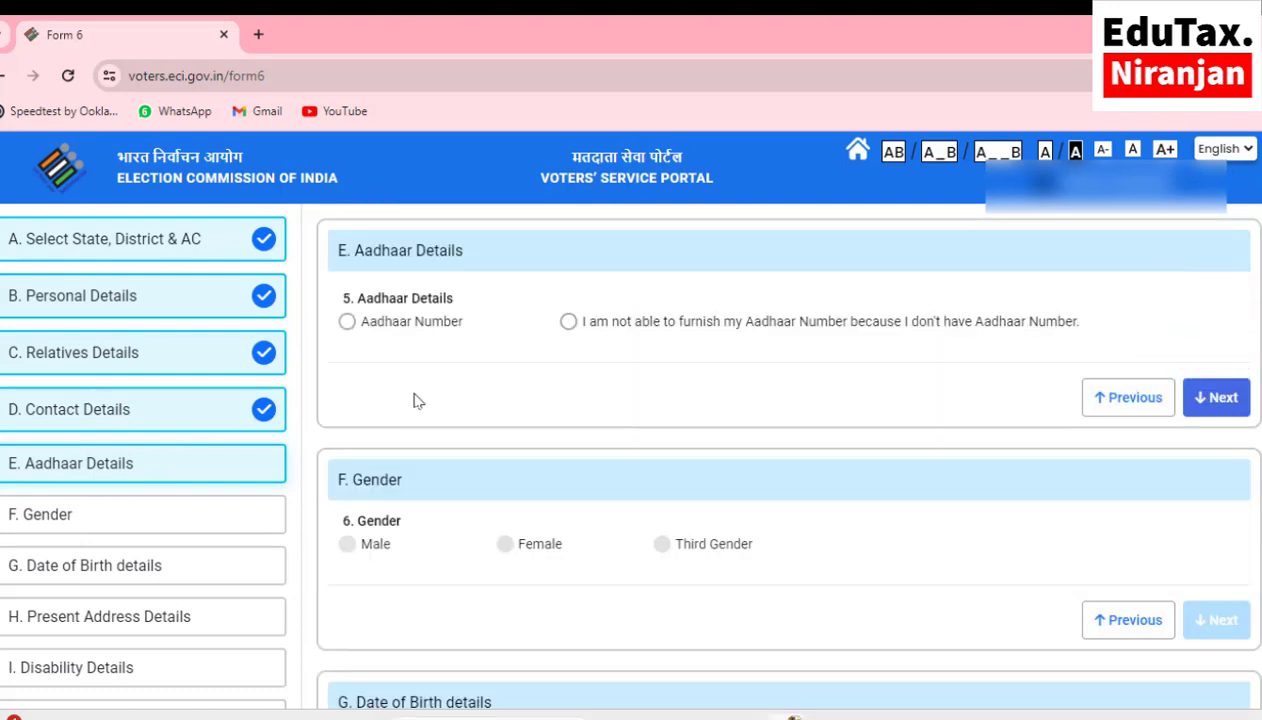
pyautogui.scroll(2, 418, 401)
pyautogui.scroll(-1, 418, 401)
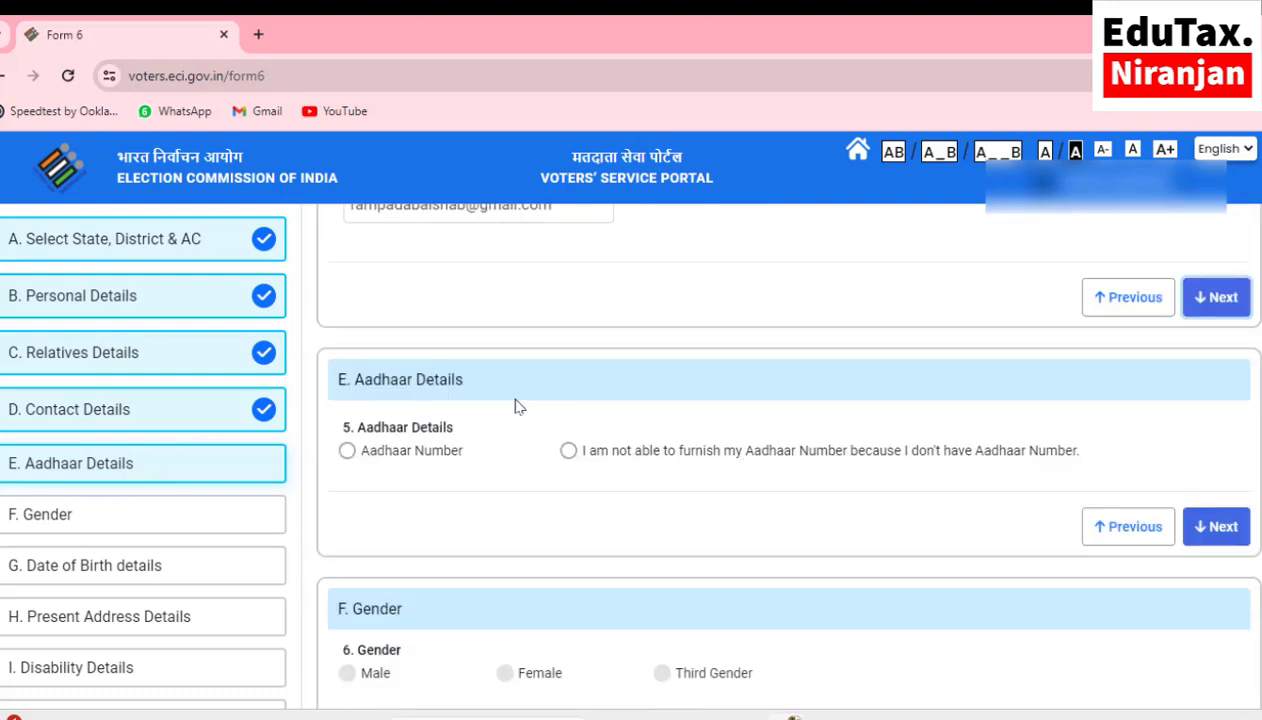
pyautogui.scroll(-1, 517, 405)
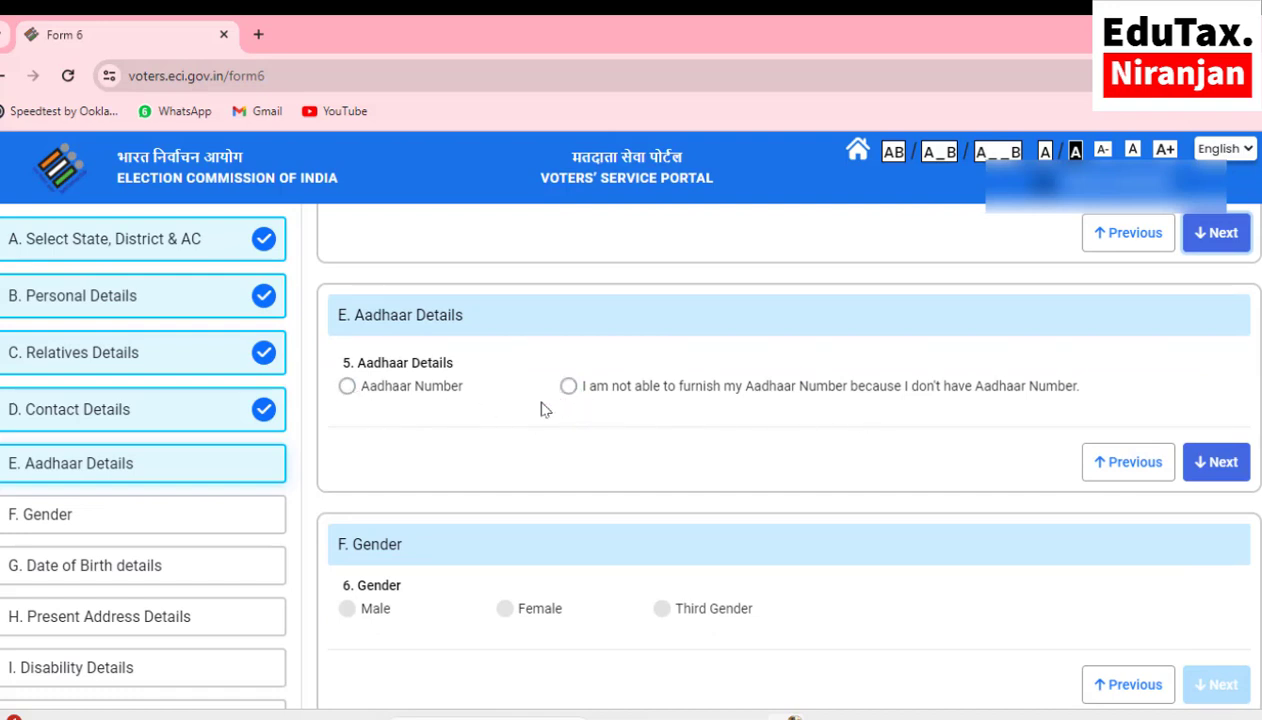
pyautogui.click(347, 386)
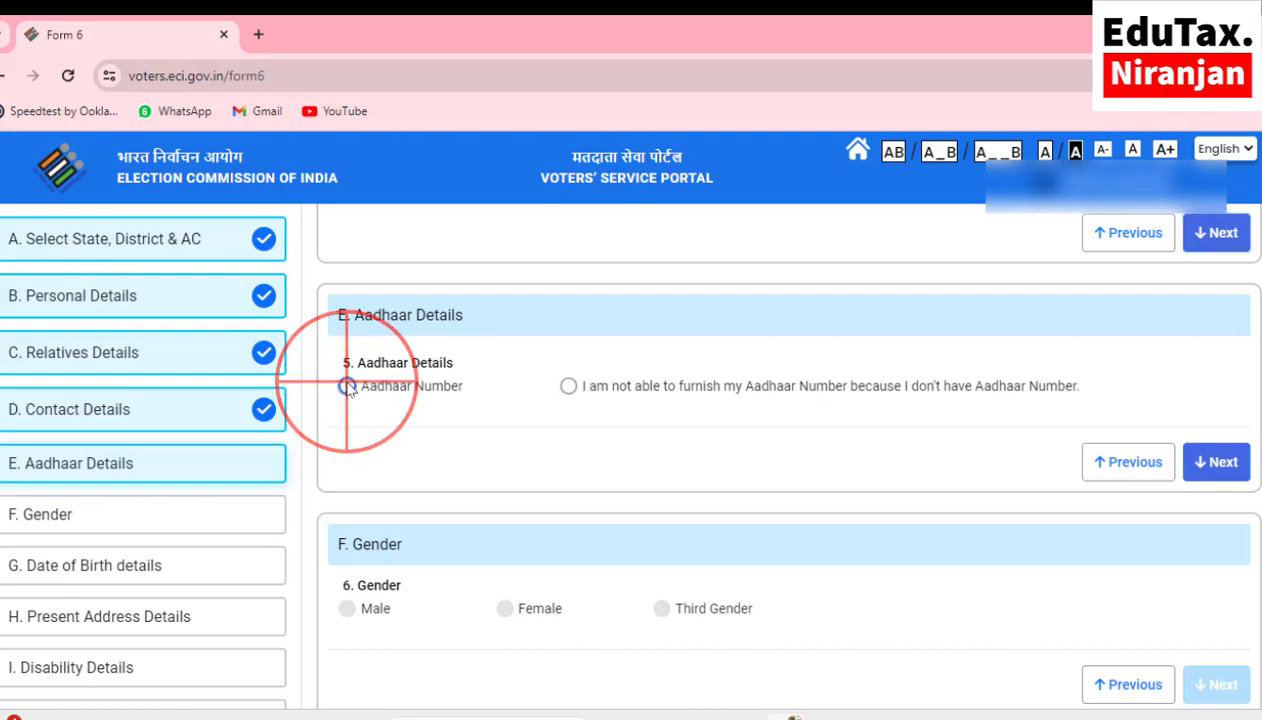
pyautogui.scroll(1, 600, 499)
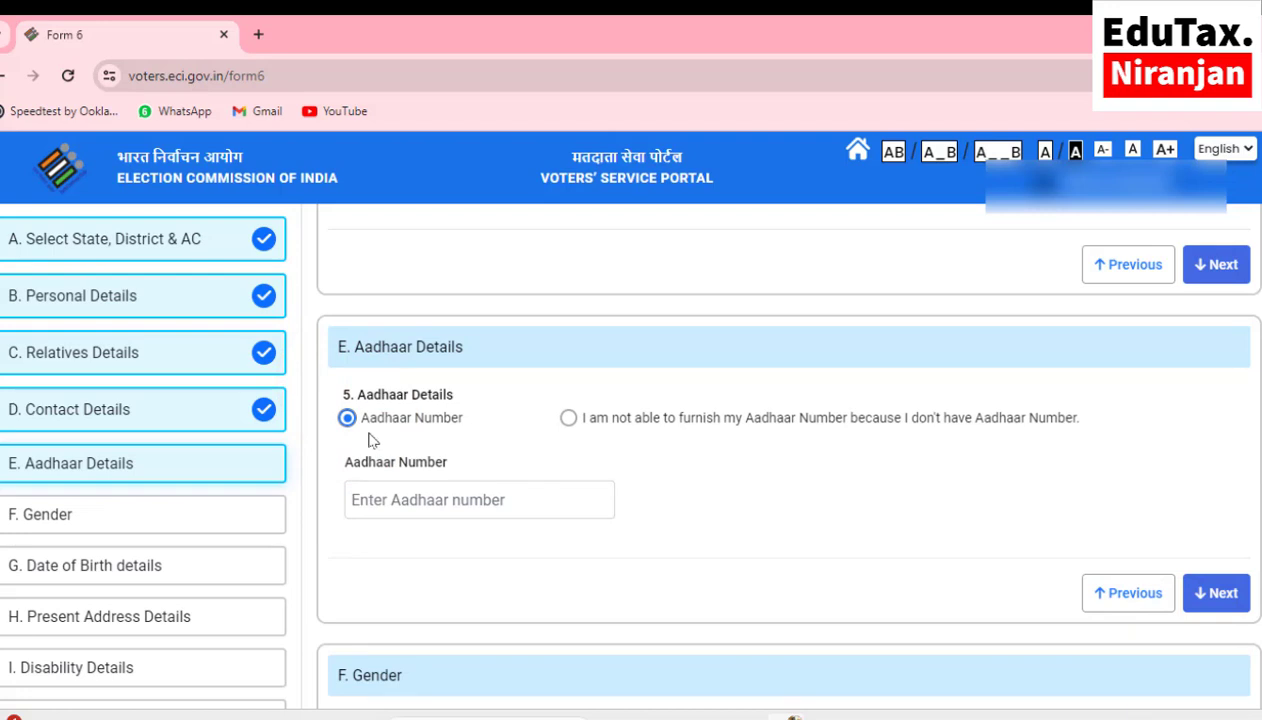
pyautogui.click(393, 503)
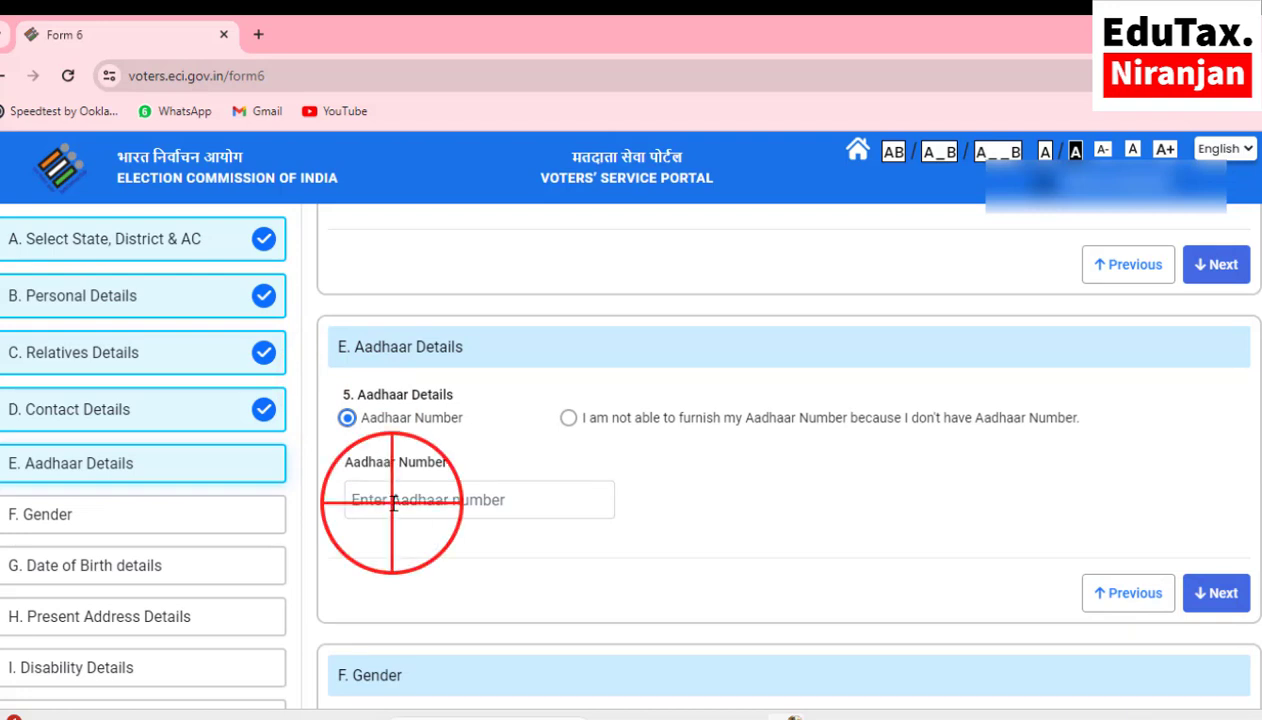
pyautogui.hotkey('ctrl', 'v')
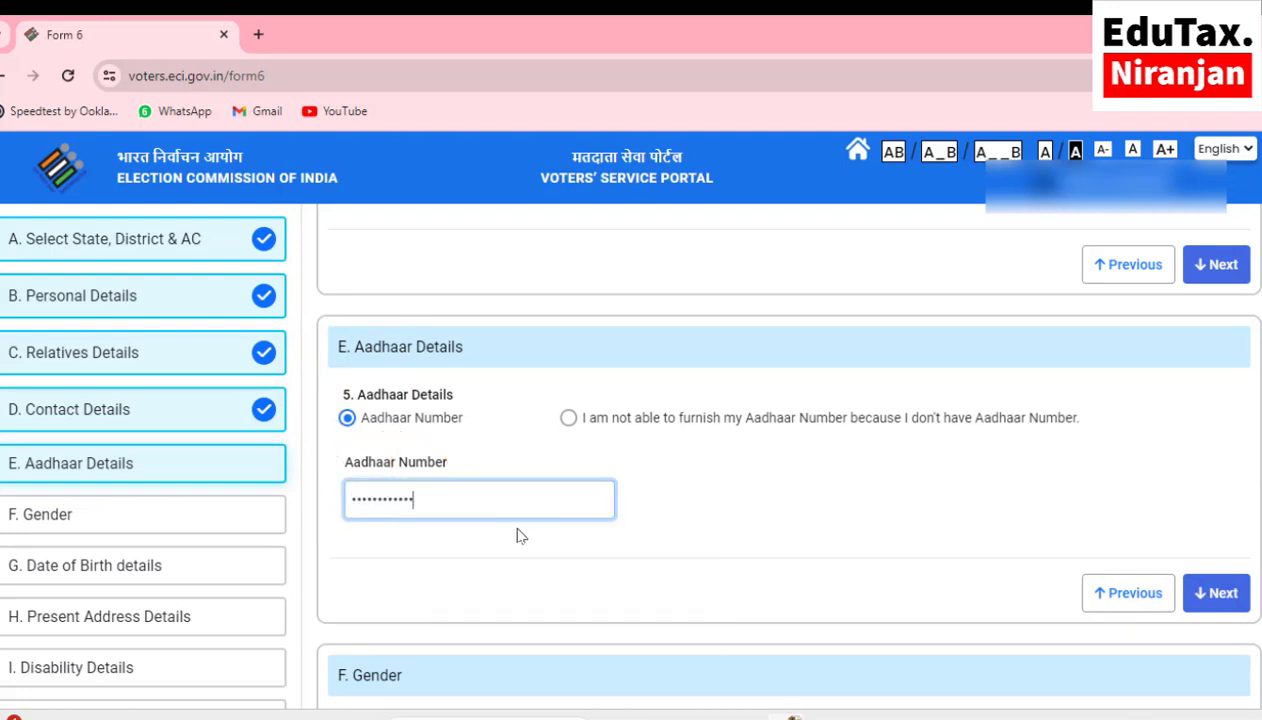
pyautogui.scroll(-3, 1150, 575)
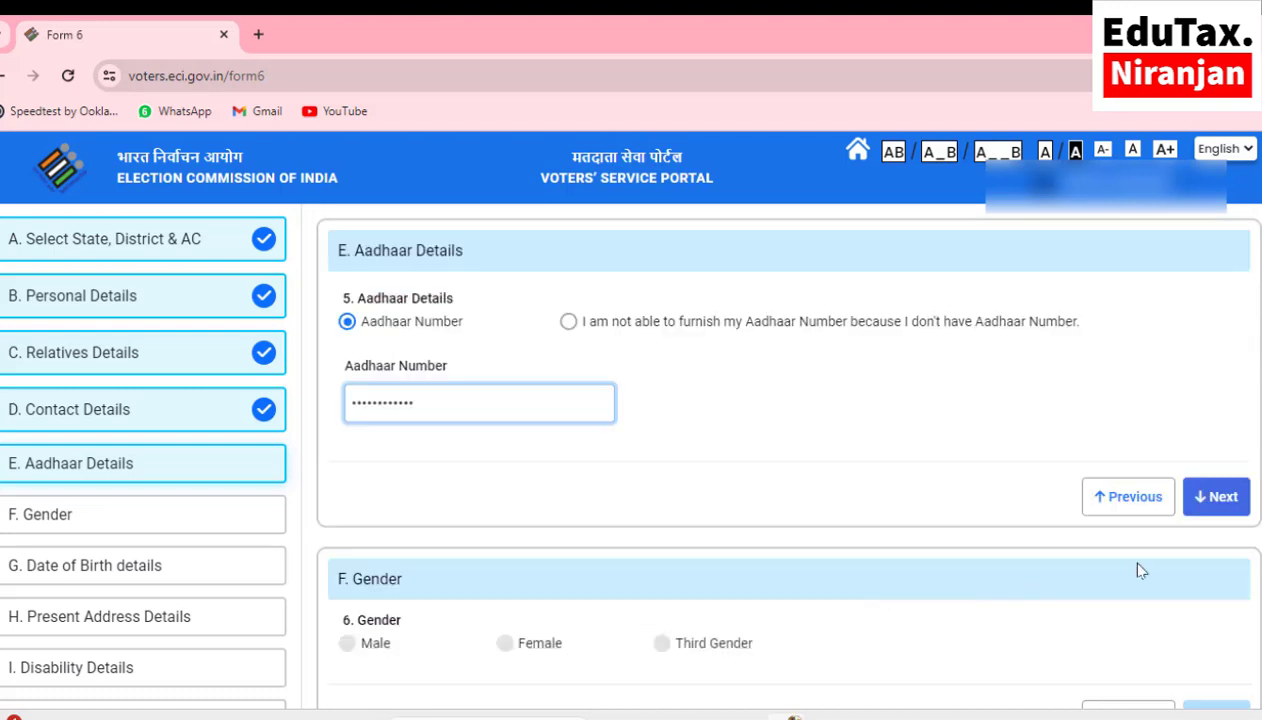
pyautogui.click(1210, 500)
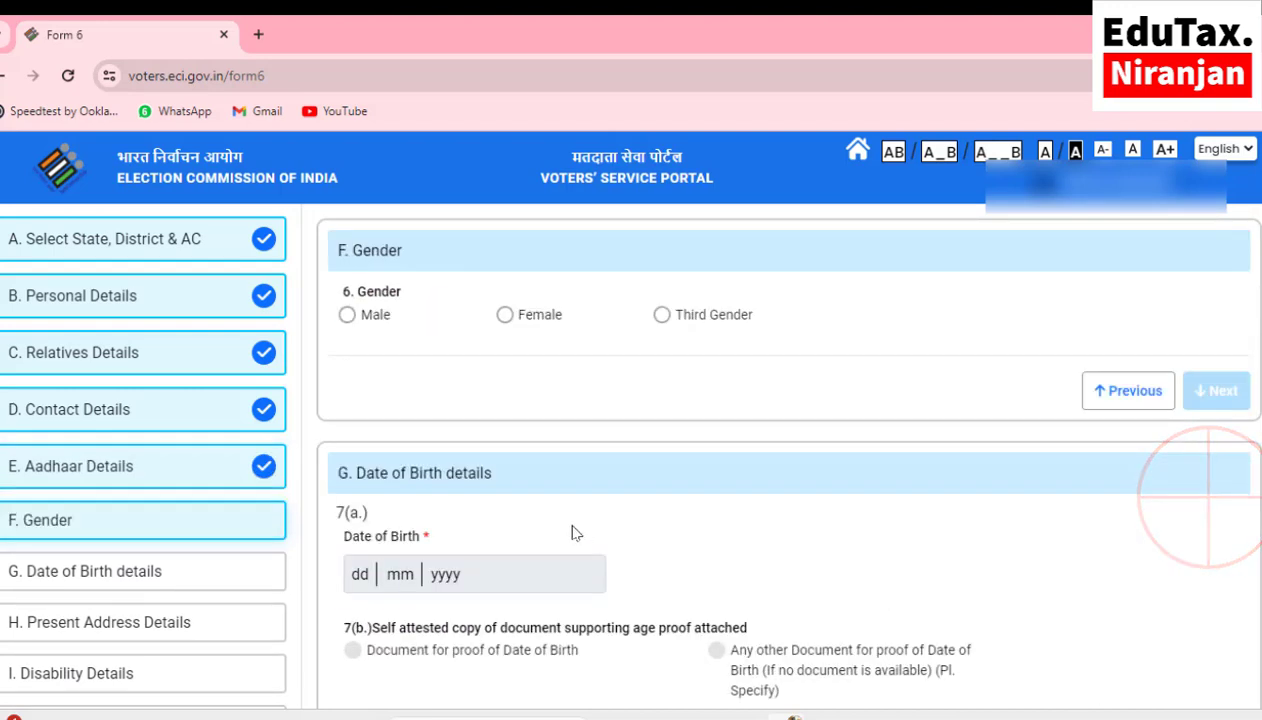
# Step: Set the applicant's gender to Female and continue to date of birth
pyautogui.scroll(3, 573, 530)
pyautogui.scroll(-2, 560, 527)
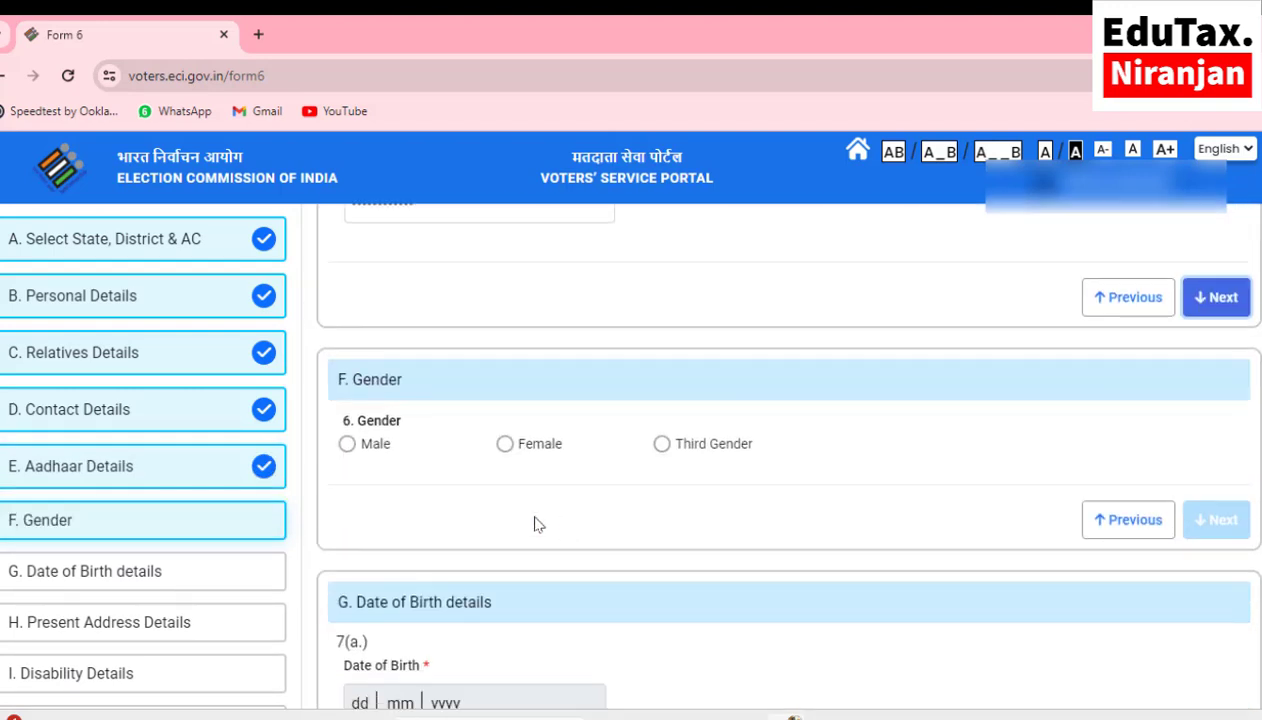
pyautogui.click(505, 445)
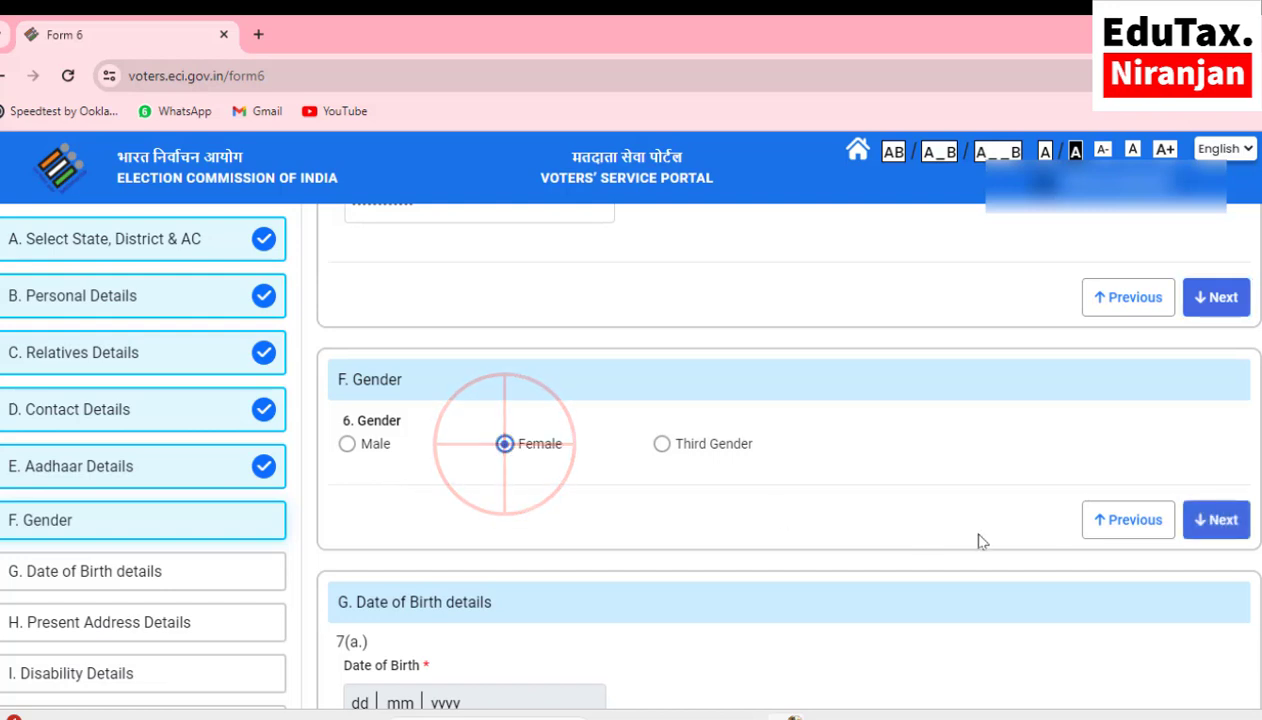
pyautogui.click(1220, 521)
pyautogui.scroll(1, 476, 517)
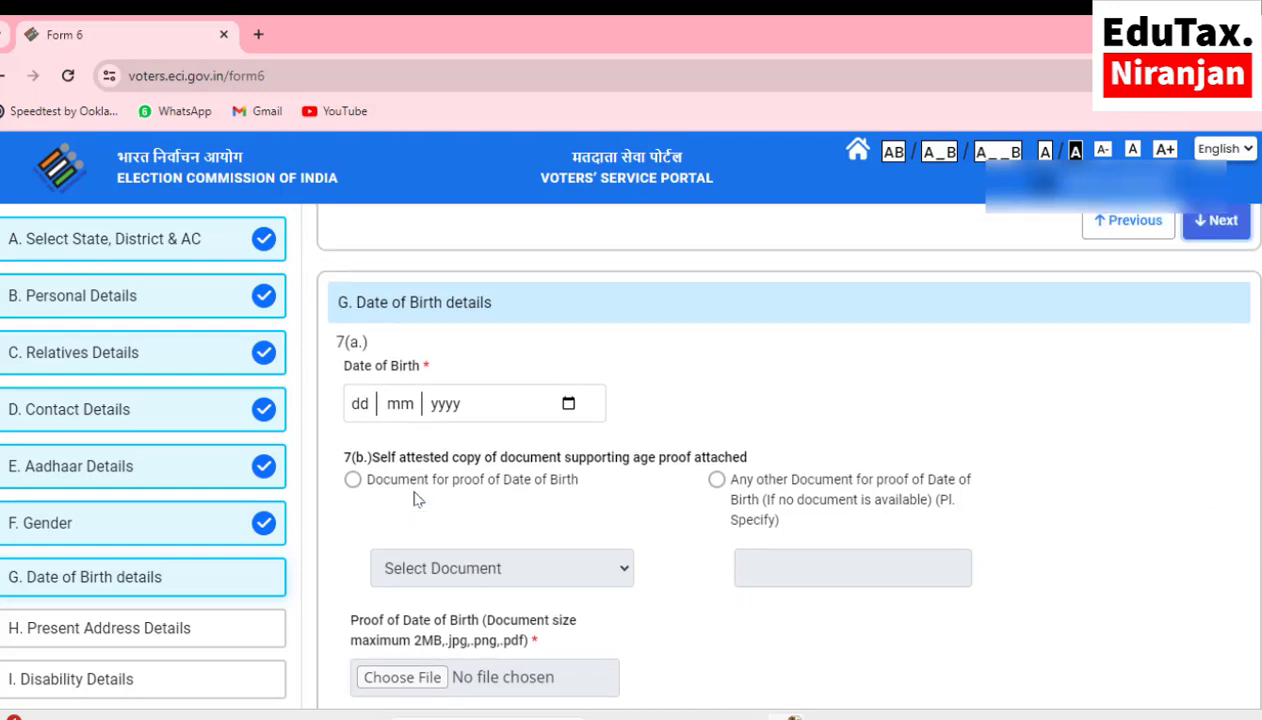
pyautogui.click(362, 449)
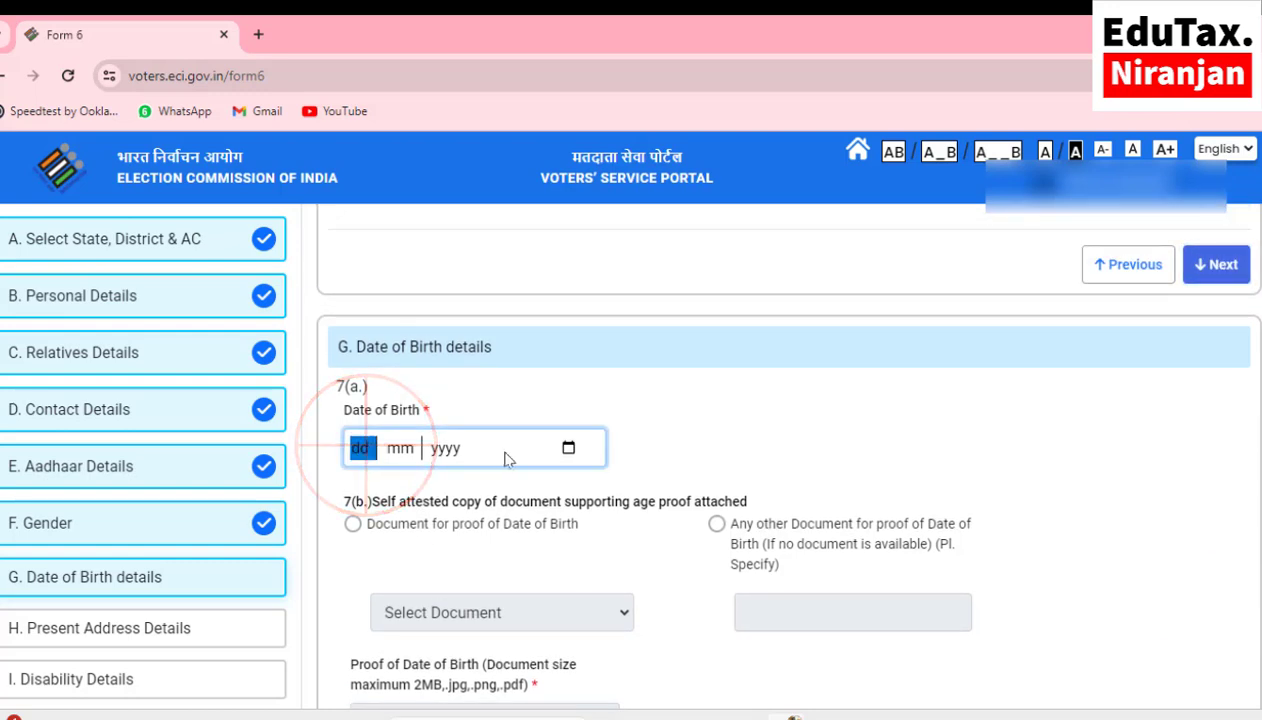
pyautogui.click(660, 410)
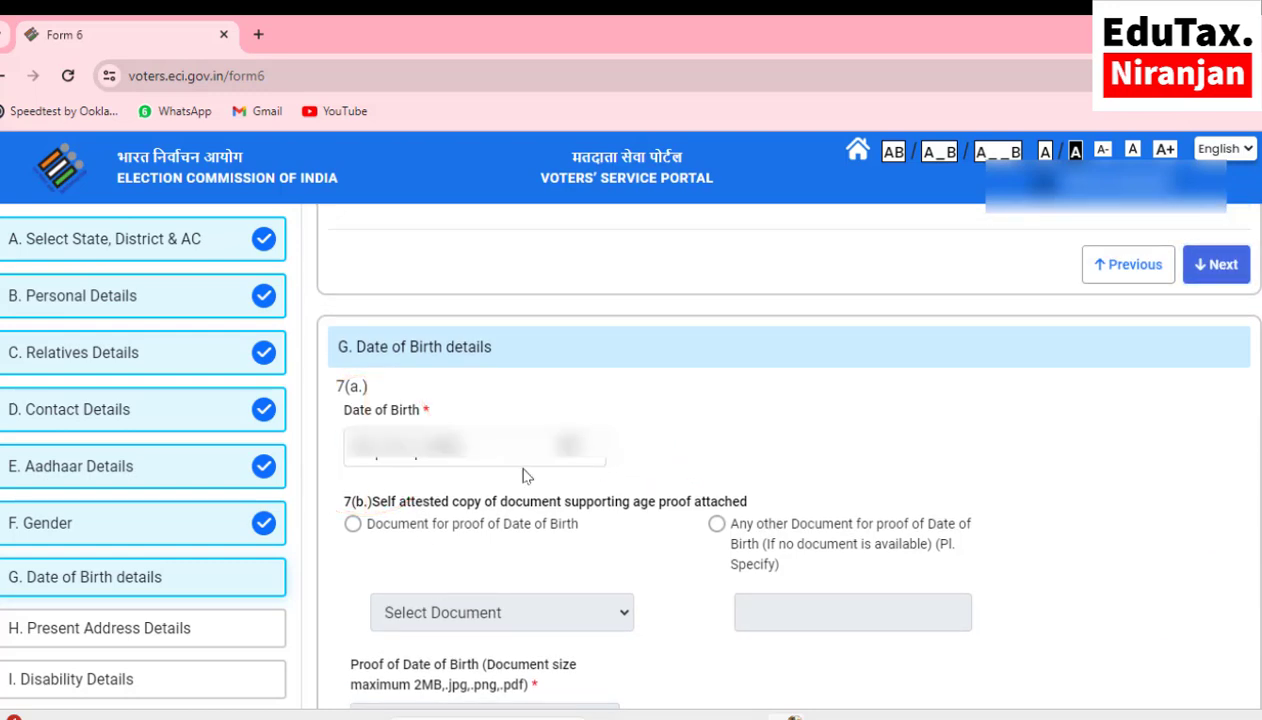
pyautogui.scroll(-1, 641, 474)
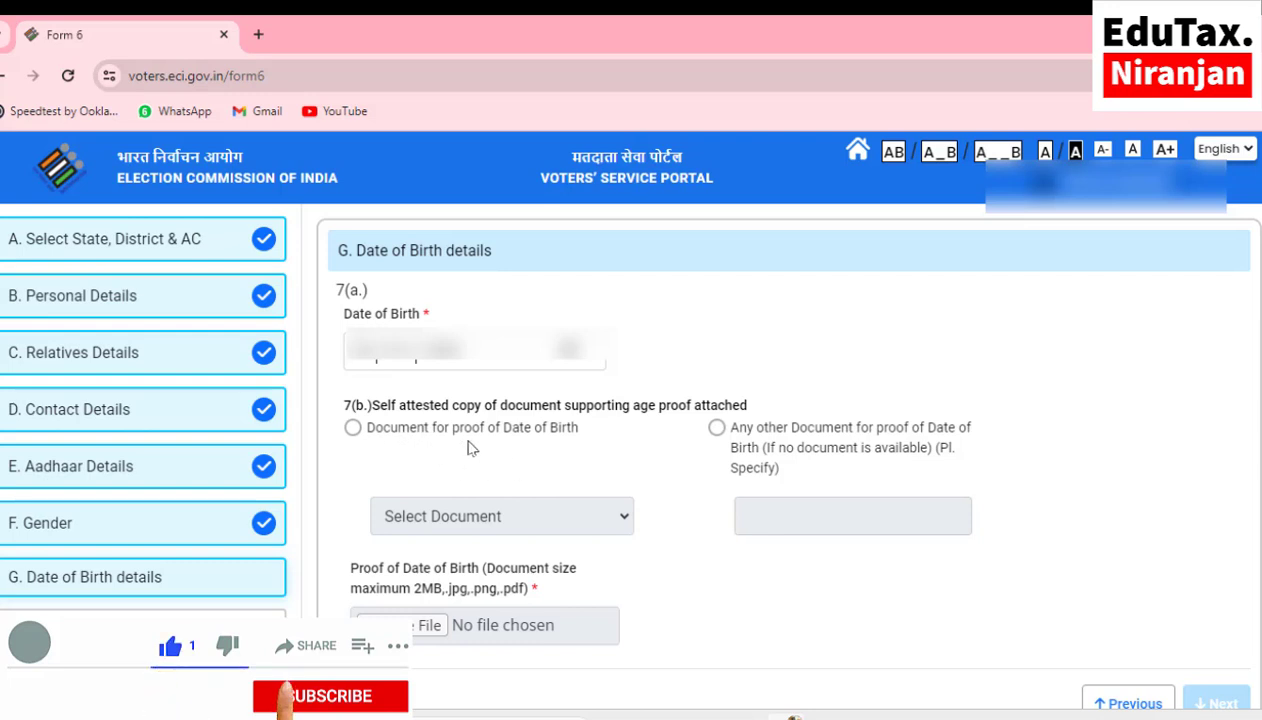
pyautogui.click(352, 428)
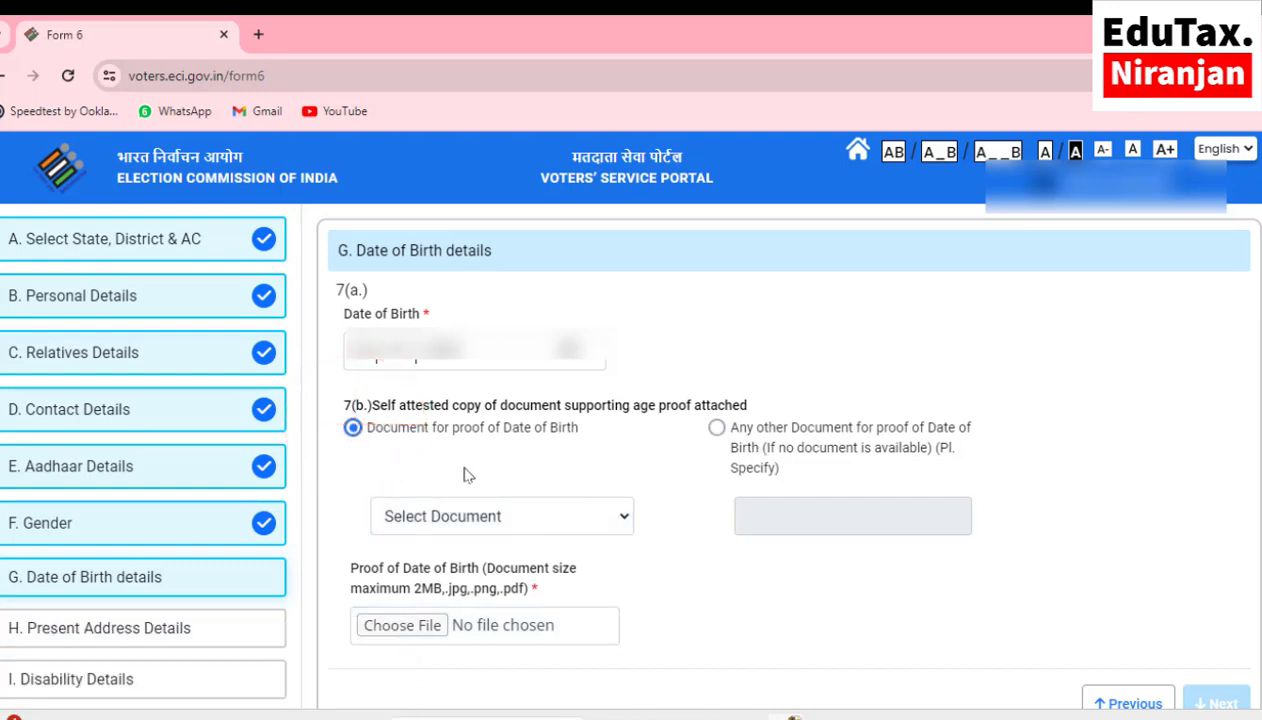
pyautogui.scroll(-1, 528, 500)
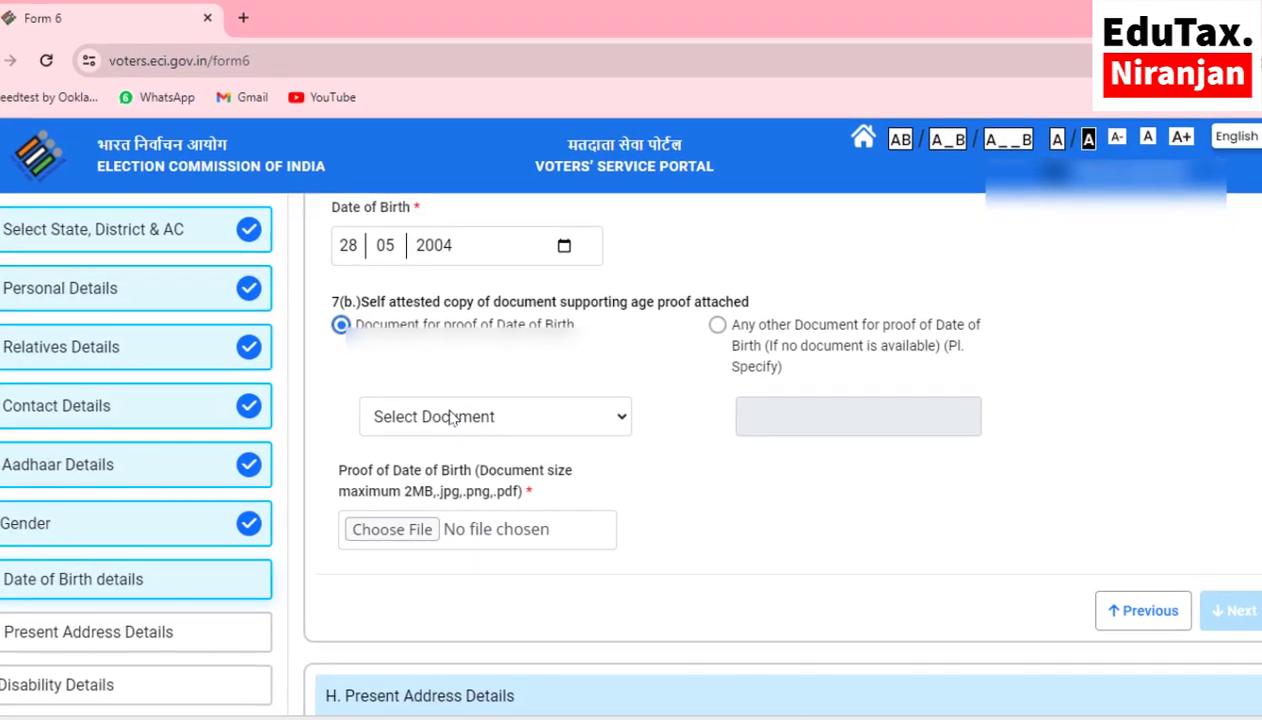
# Step: Select Birth Certificate as the age-proof document
pyautogui.click(462, 430)
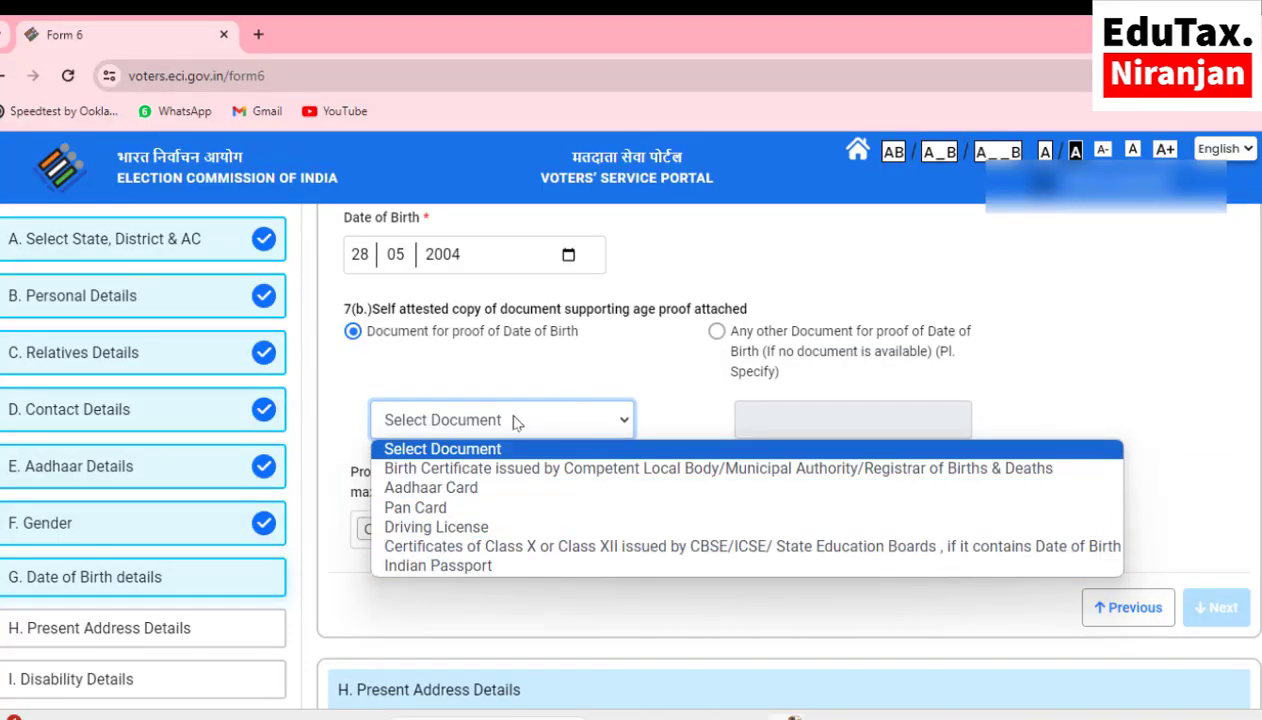
pyautogui.click(766, 424)
pyautogui.click(608, 421)
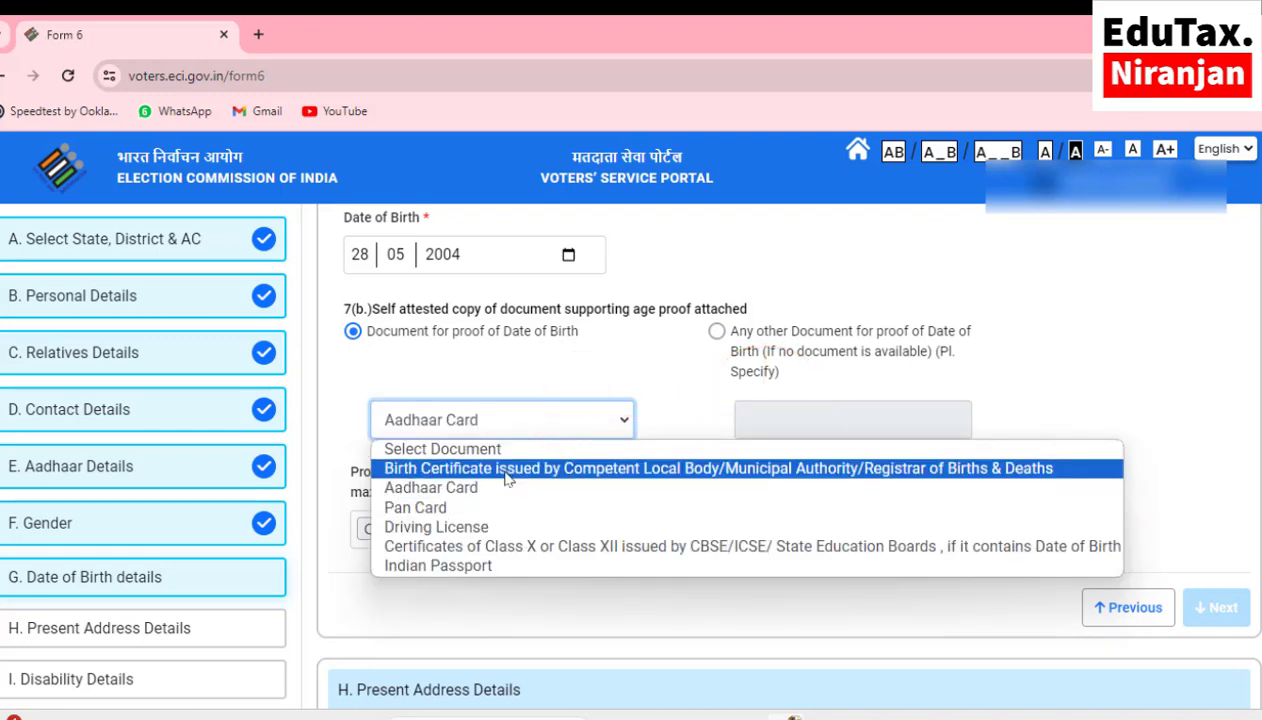
pyautogui.click(440, 467)
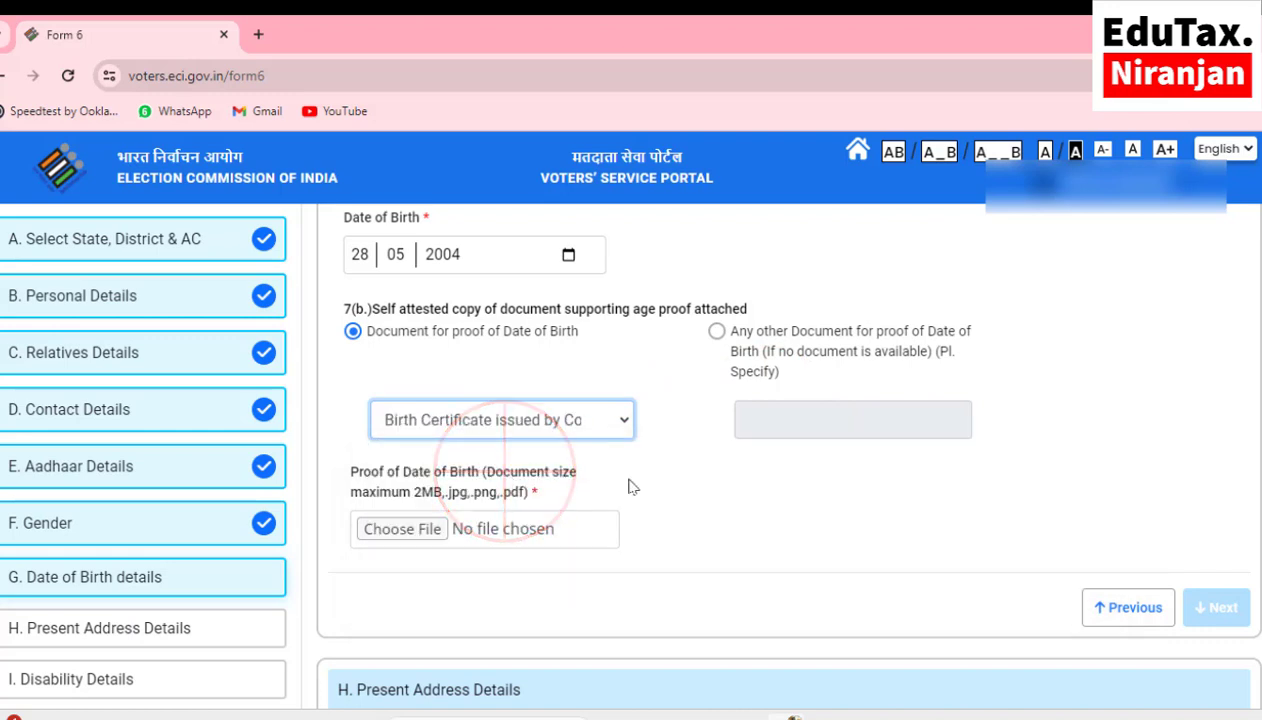
pyautogui.scroll(-2, 642, 479)
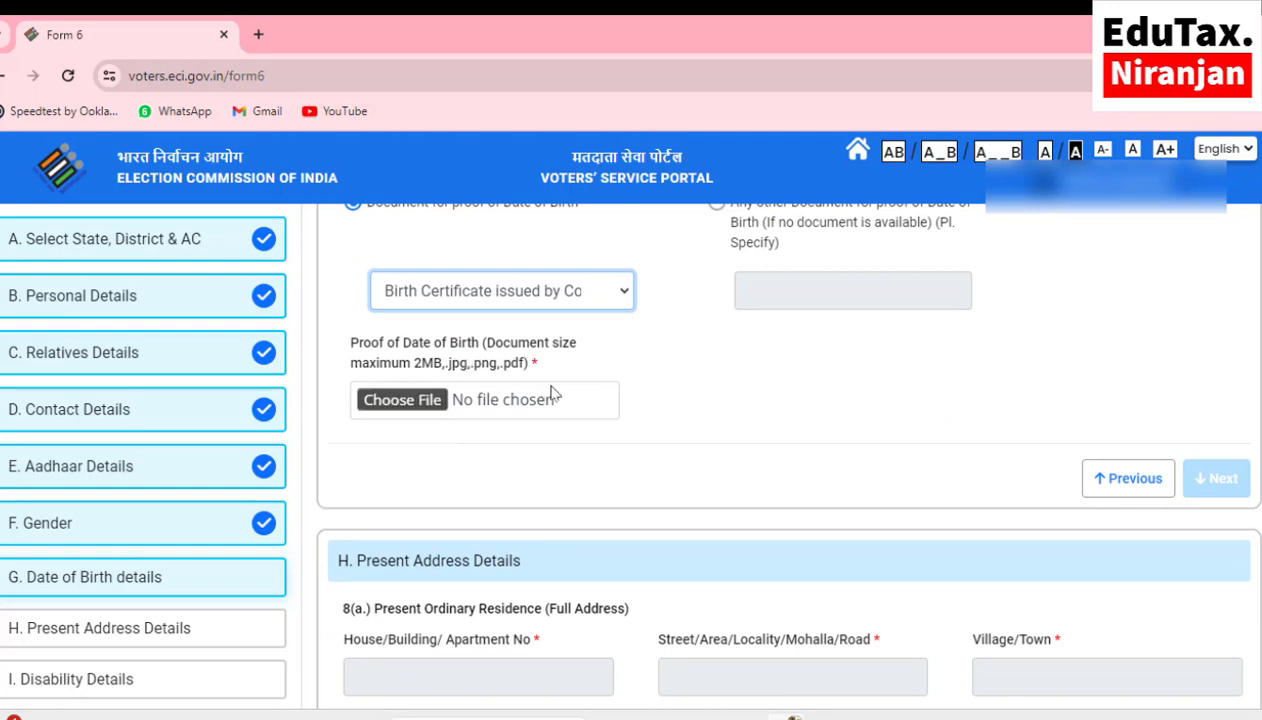
# Step: Upload the birth certificate JPG image as date-of-birth proof
pyautogui.click(406, 403)
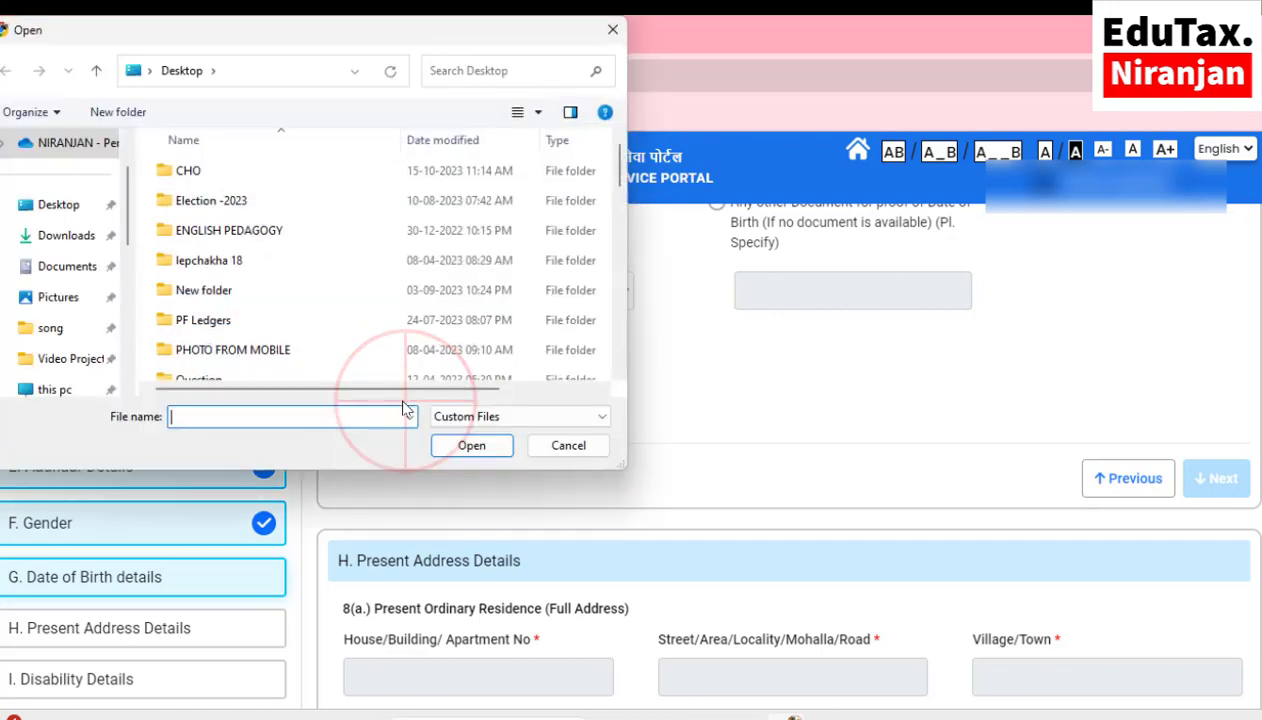
pyautogui.click(227, 416)
pyautogui.click(471, 445)
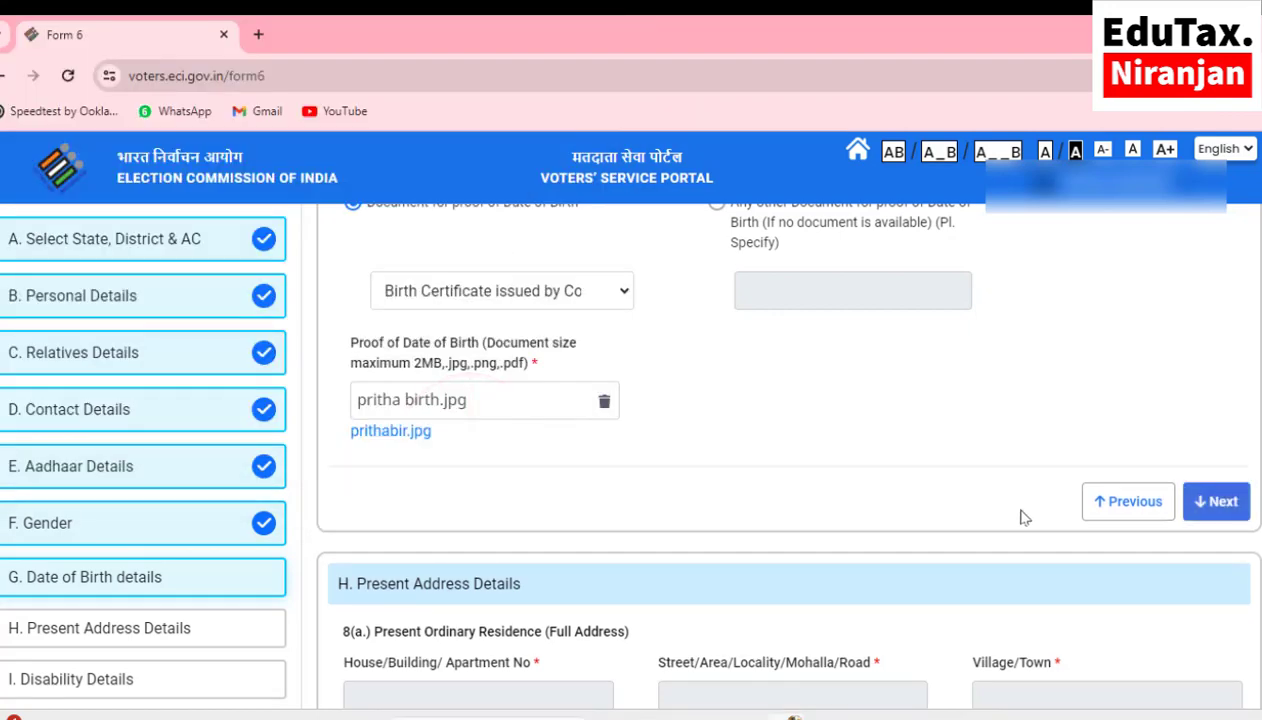
# Step: Fill house/building 'NEW ALIPURDUAR', street and village/town in the present address
pyautogui.click(1212, 502)
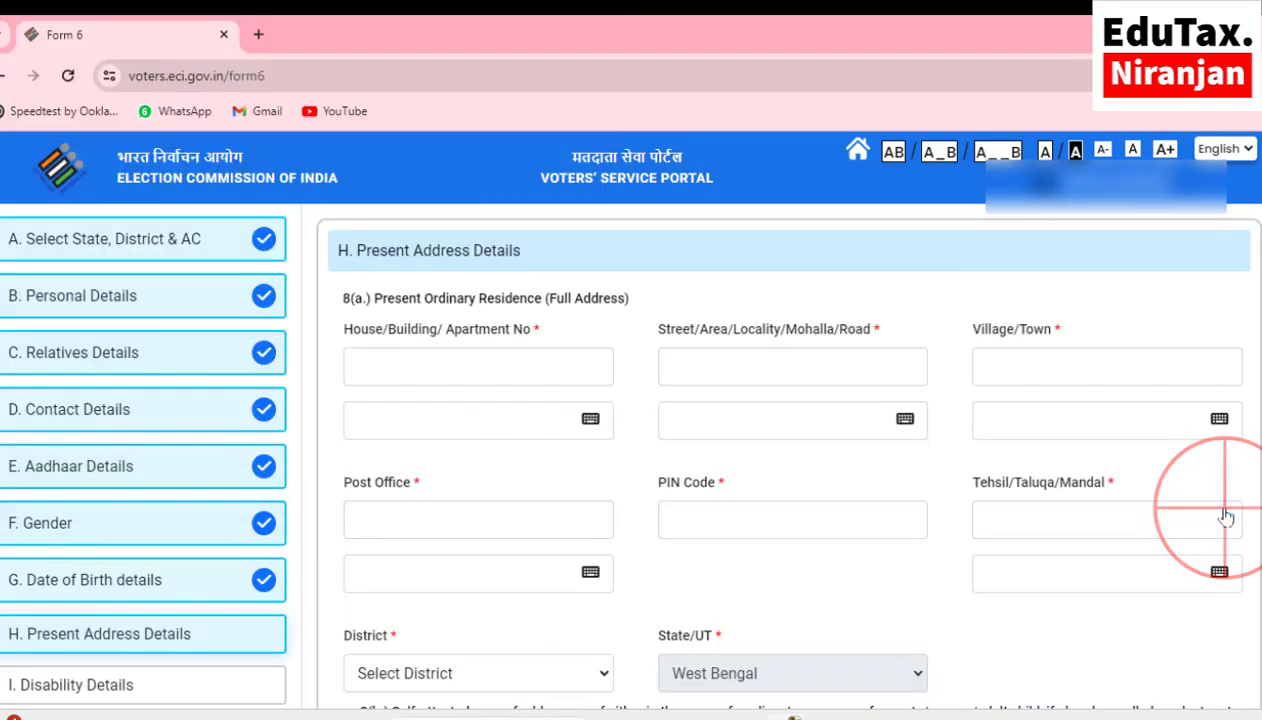
pyautogui.scroll(2, 400, 453)
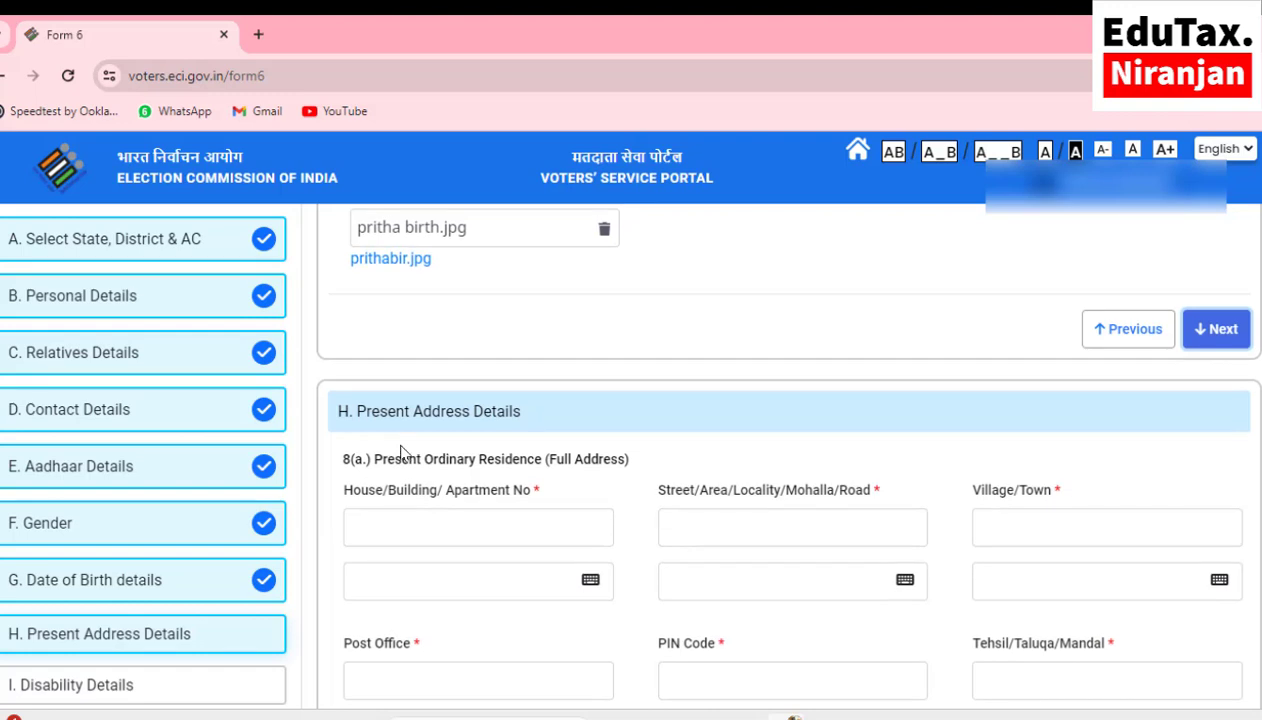
pyautogui.scroll(-1, 400, 453)
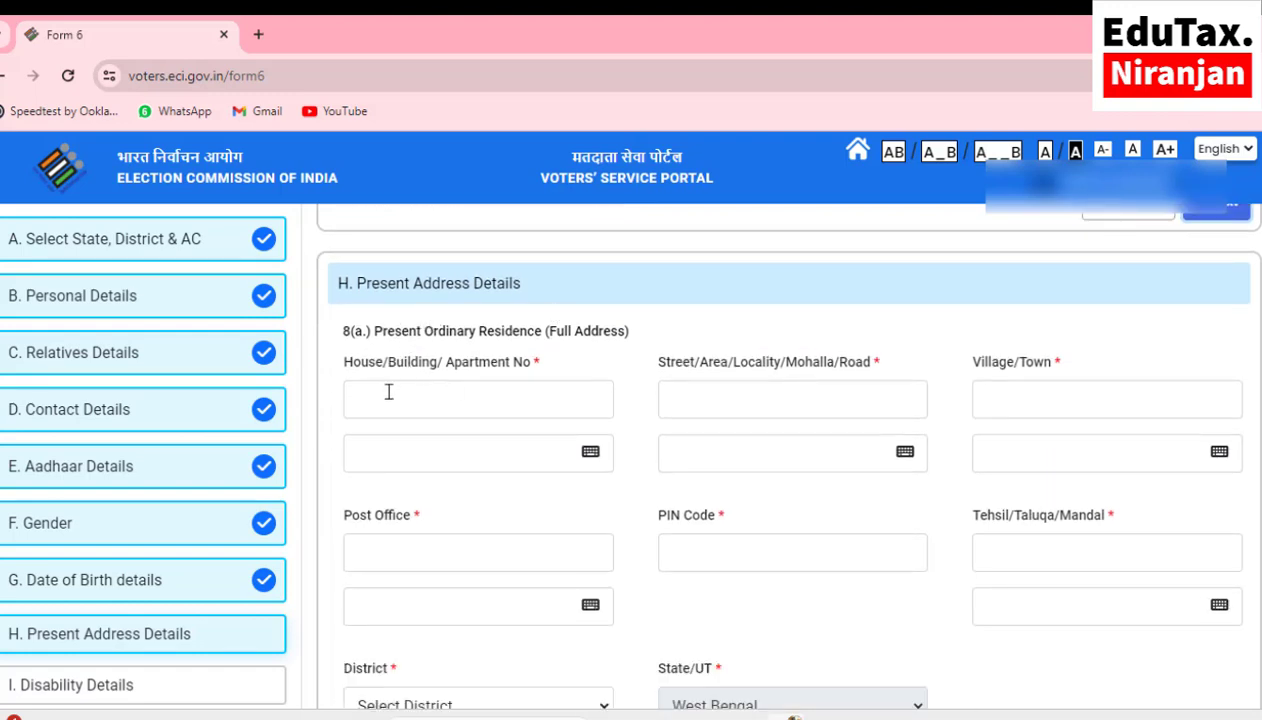
pyautogui.click(400, 402)
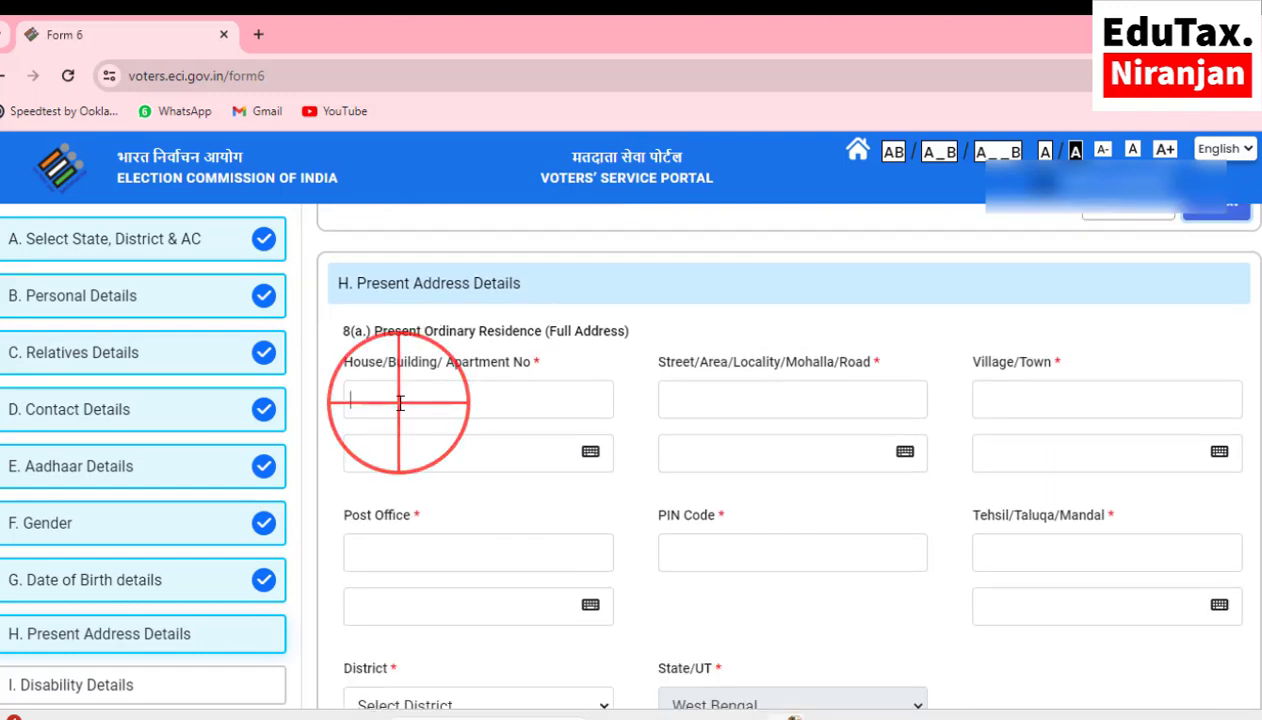
pyautogui.write('NEW ALIPURDUAR')
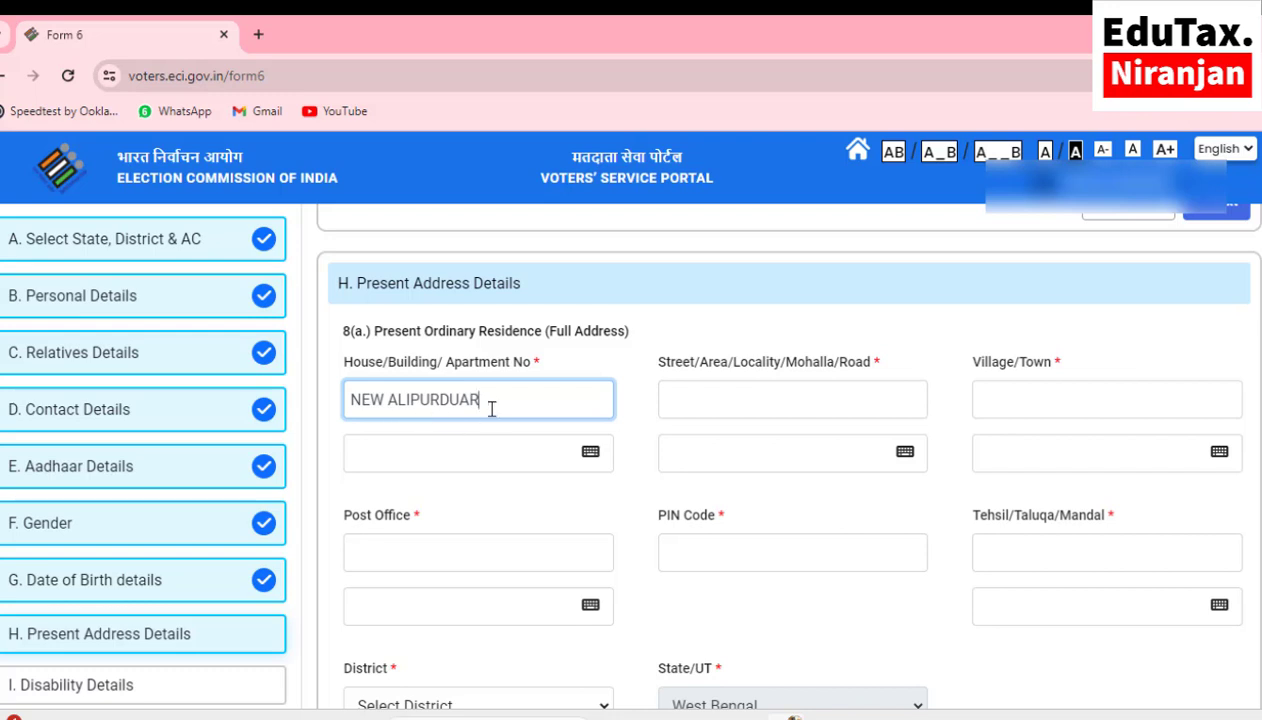
pyautogui.click(708, 408)
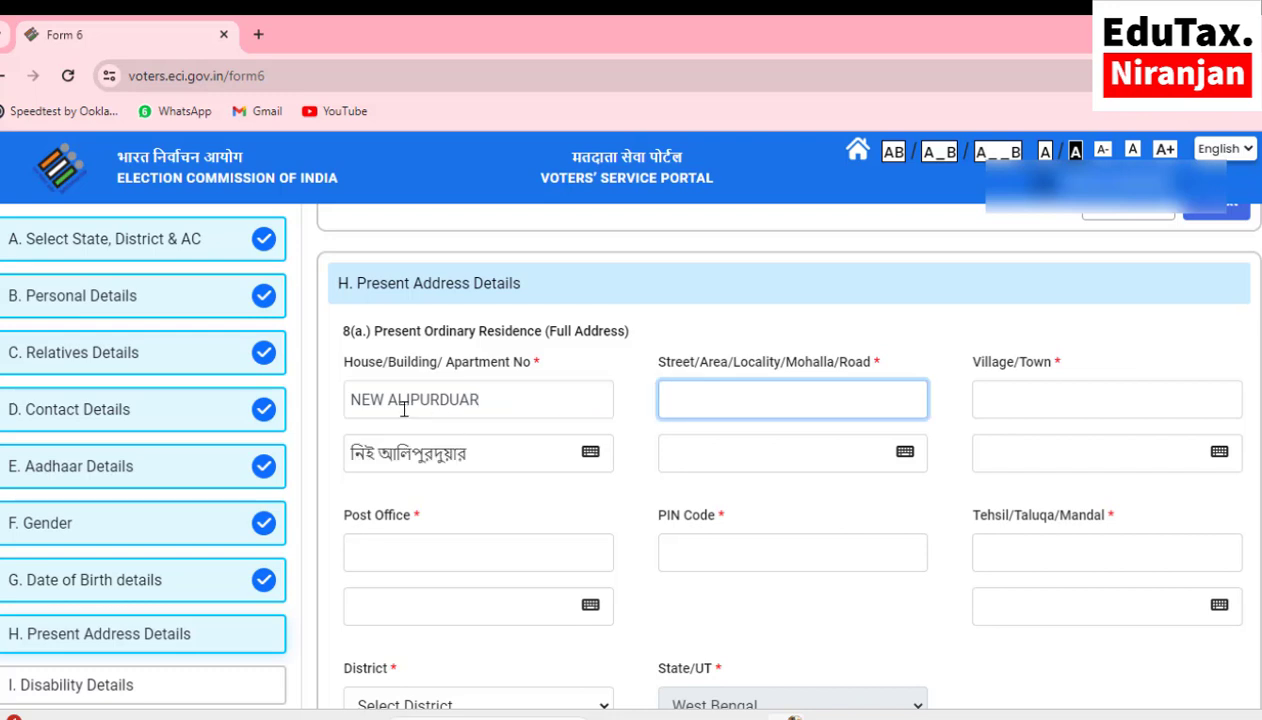
pyautogui.click(626, 447)
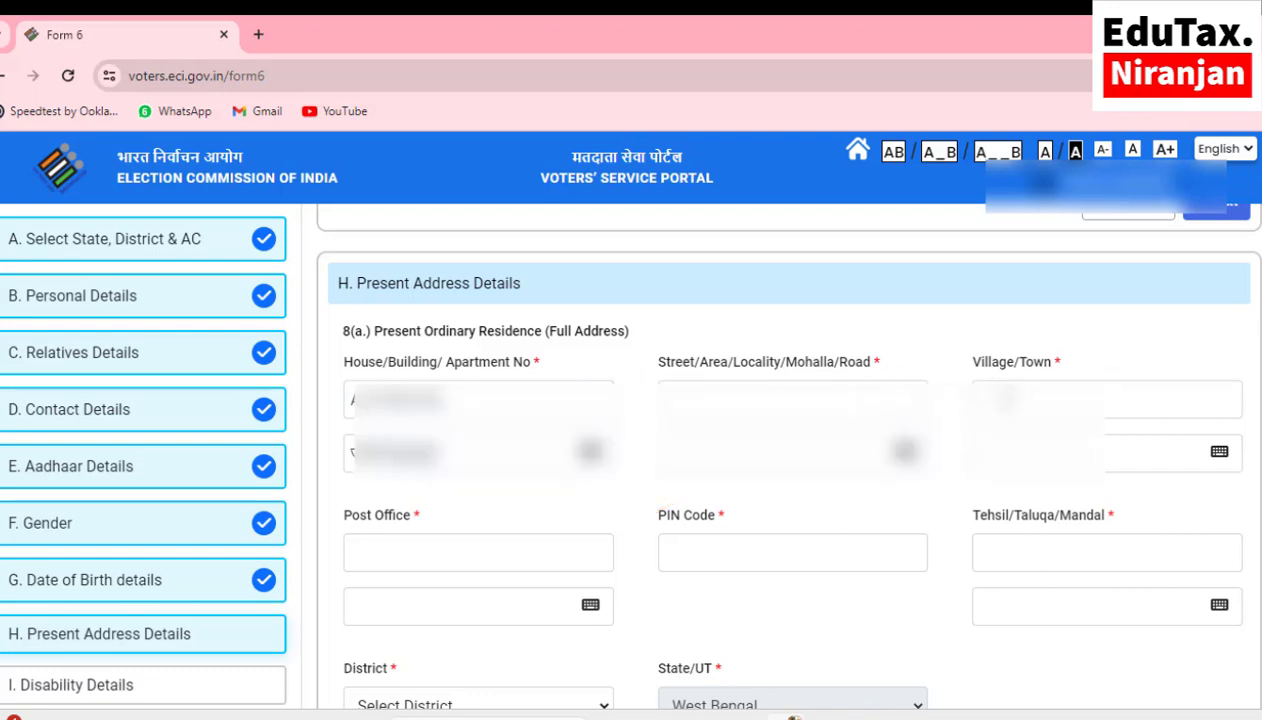
pyautogui.click(990, 382)
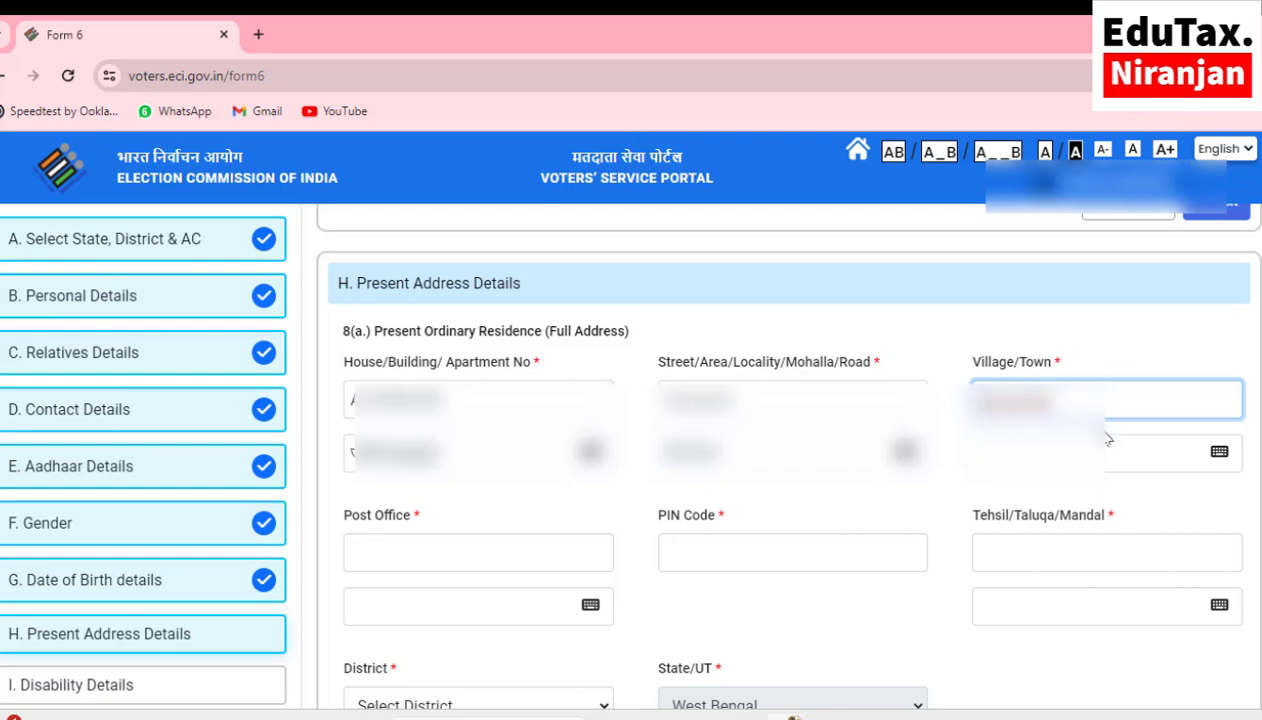
pyautogui.click(1133, 343)
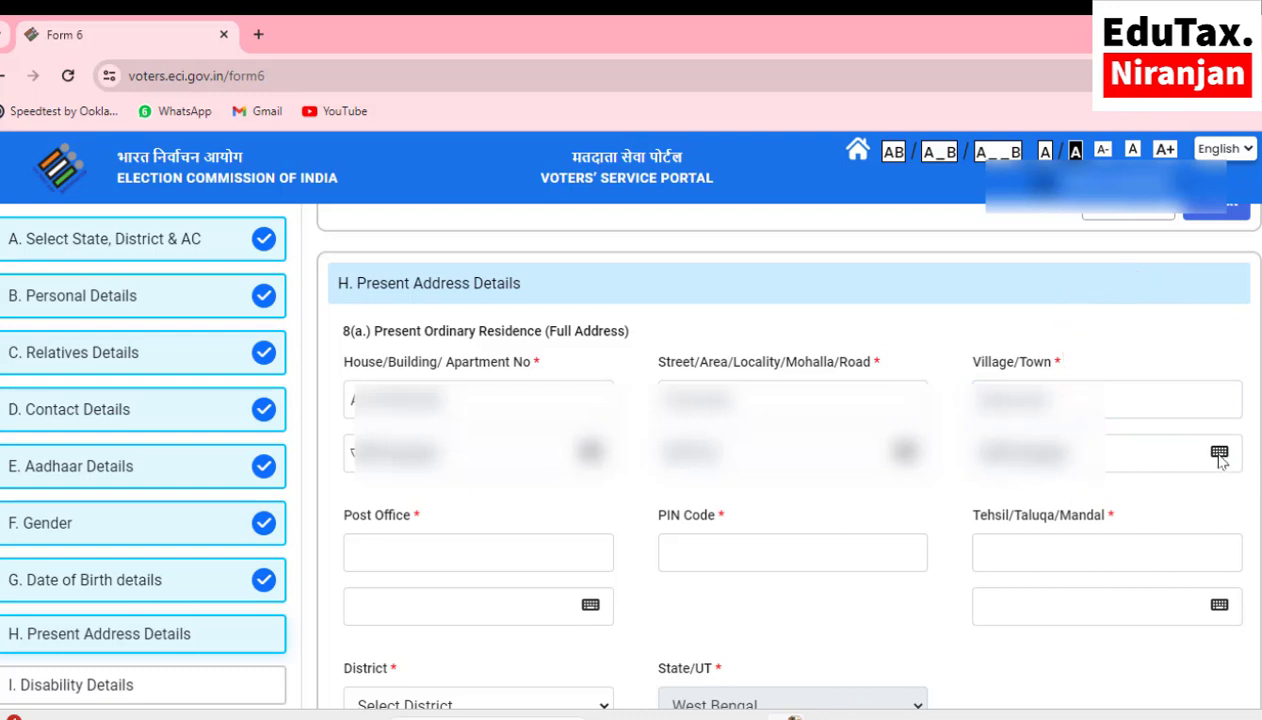
pyautogui.scroll(-1, 485, 565)
# Step: Fill the post office and set Tehsil to ALIPURDUAR with its Bengali version
pyautogui.click(419, 494)
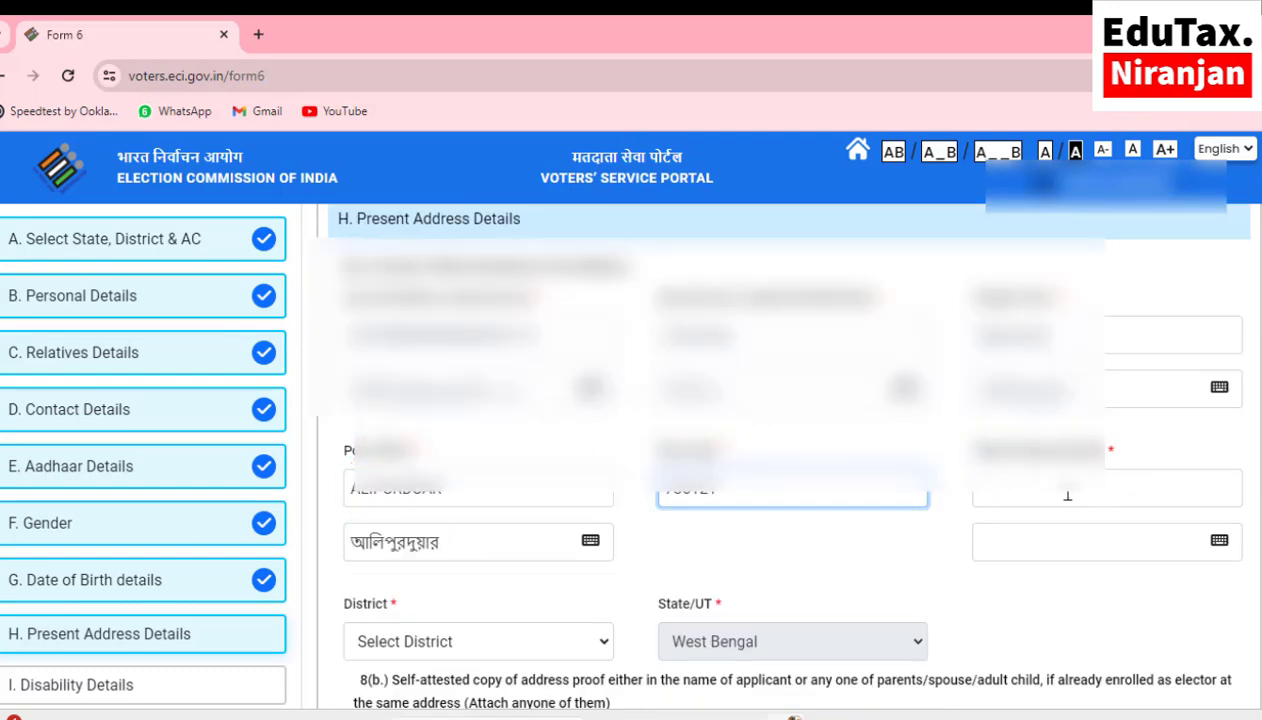
pyautogui.click(1045, 487)
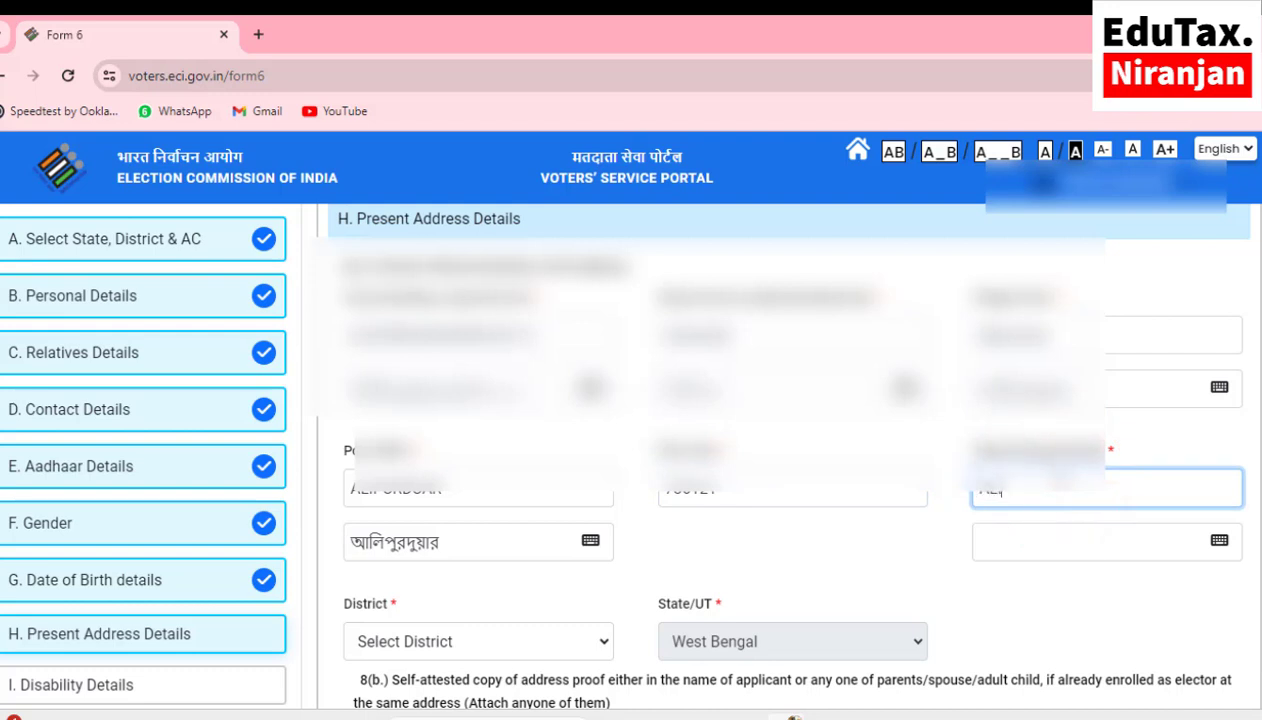
pyautogui.write('ALIPURDU')
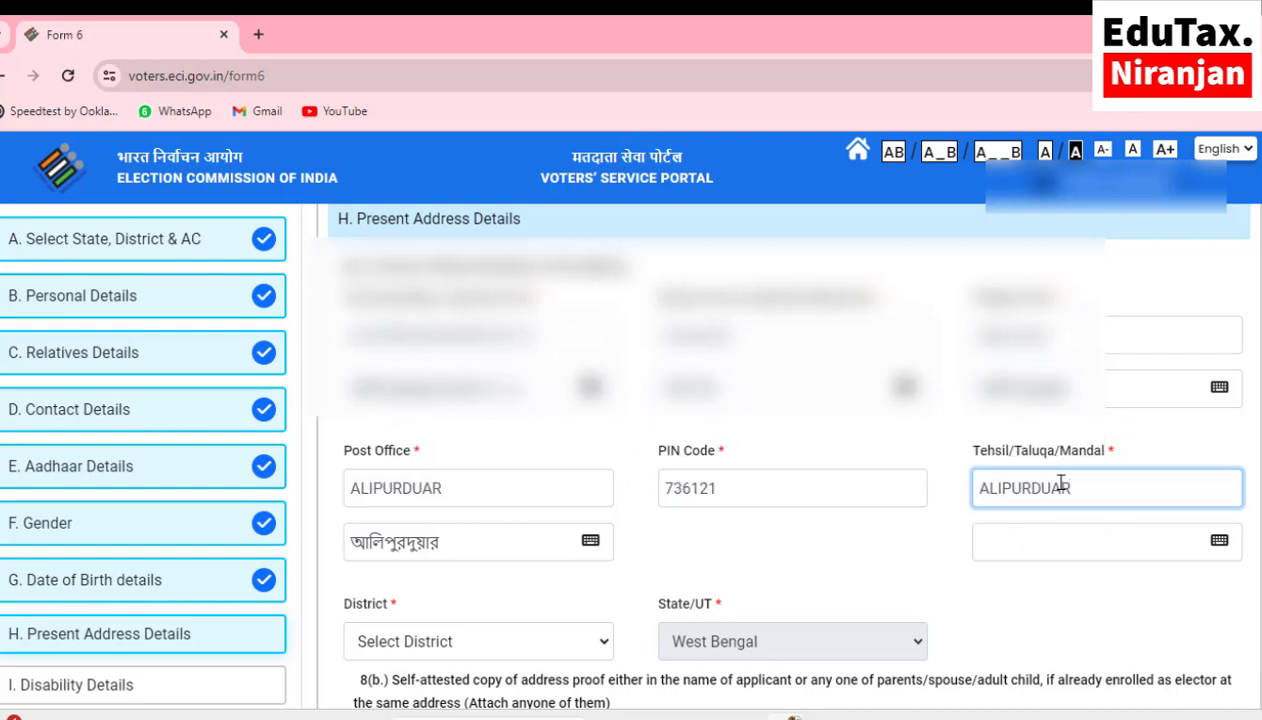
pyautogui.write('AR')
pyautogui.click(944, 553)
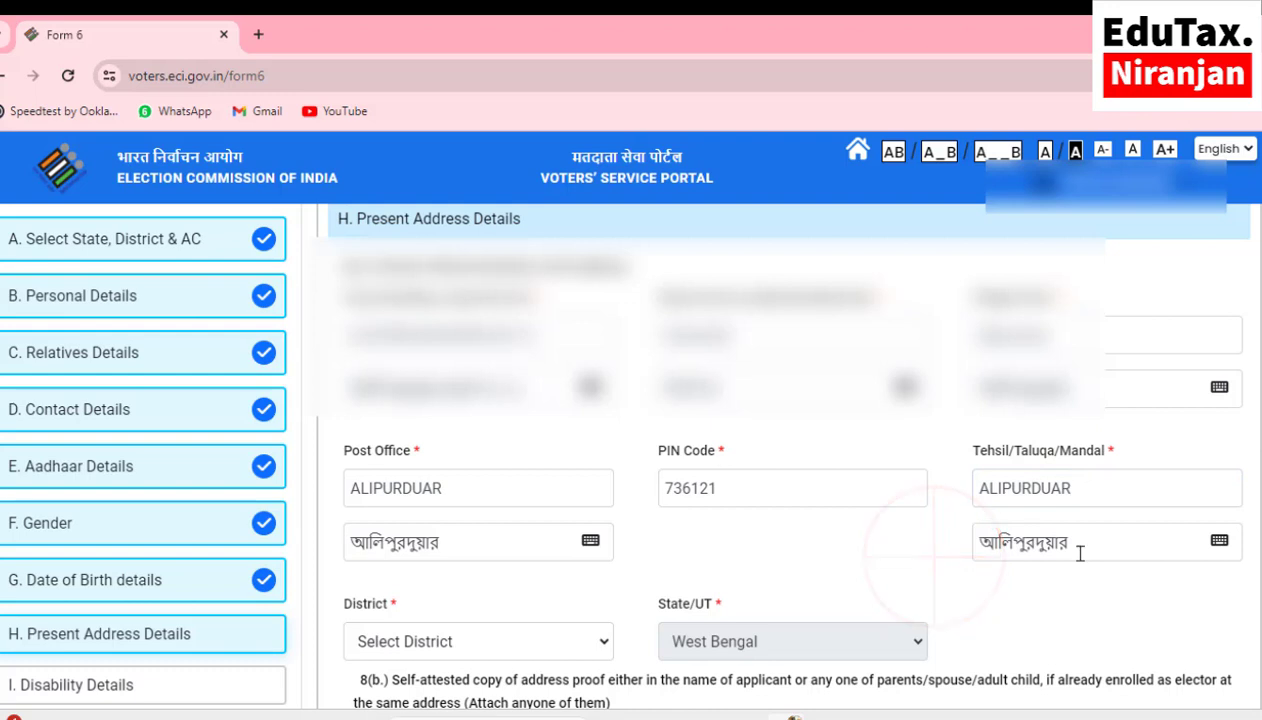
pyautogui.click(1220, 543)
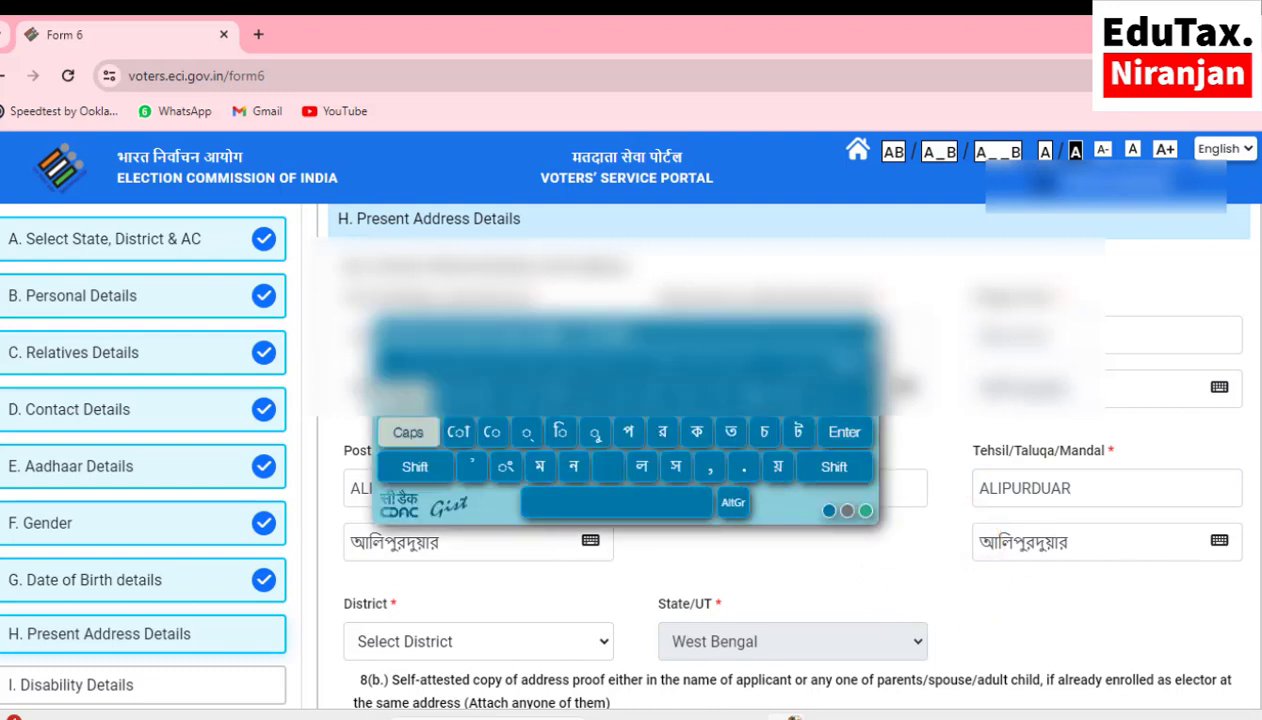
pyautogui.scroll(-2, 403, 436)
pyautogui.click(415, 422)
# Step: Set district to ALIPURDUAR and upload an Aadhaar Card image as residence proof
pyautogui.click(395, 465)
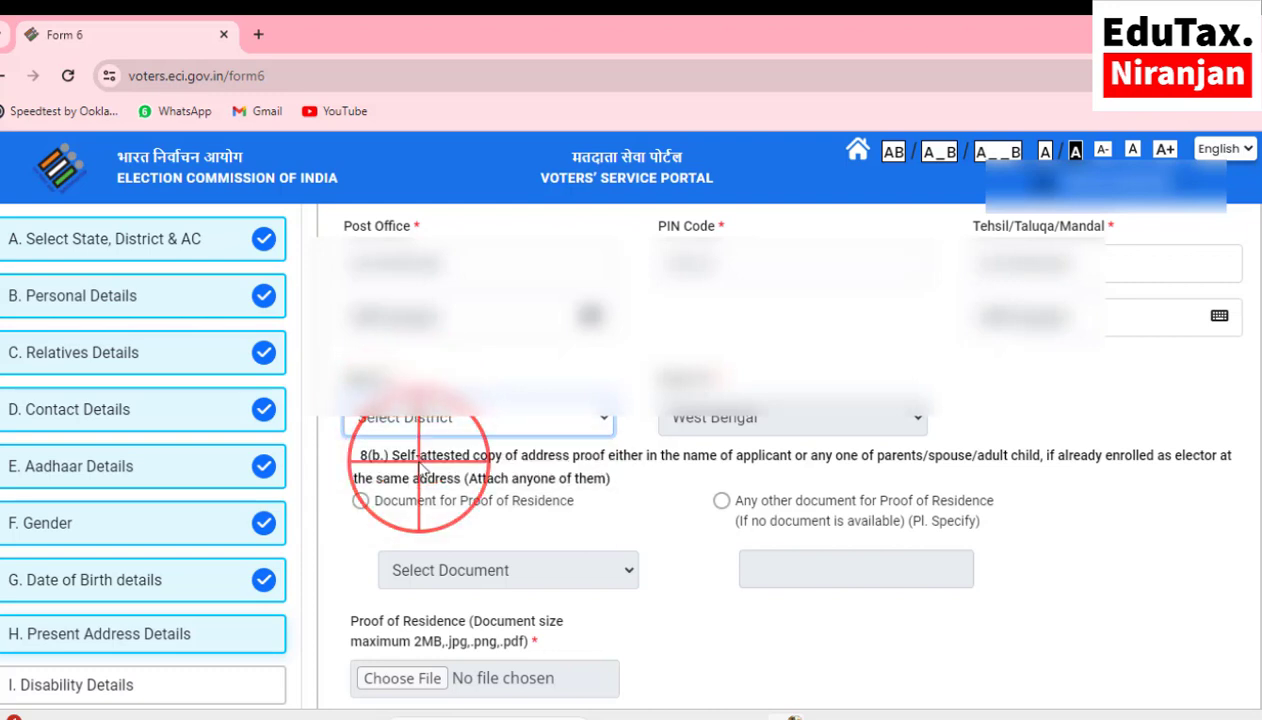
pyautogui.scroll(-1, 700, 457)
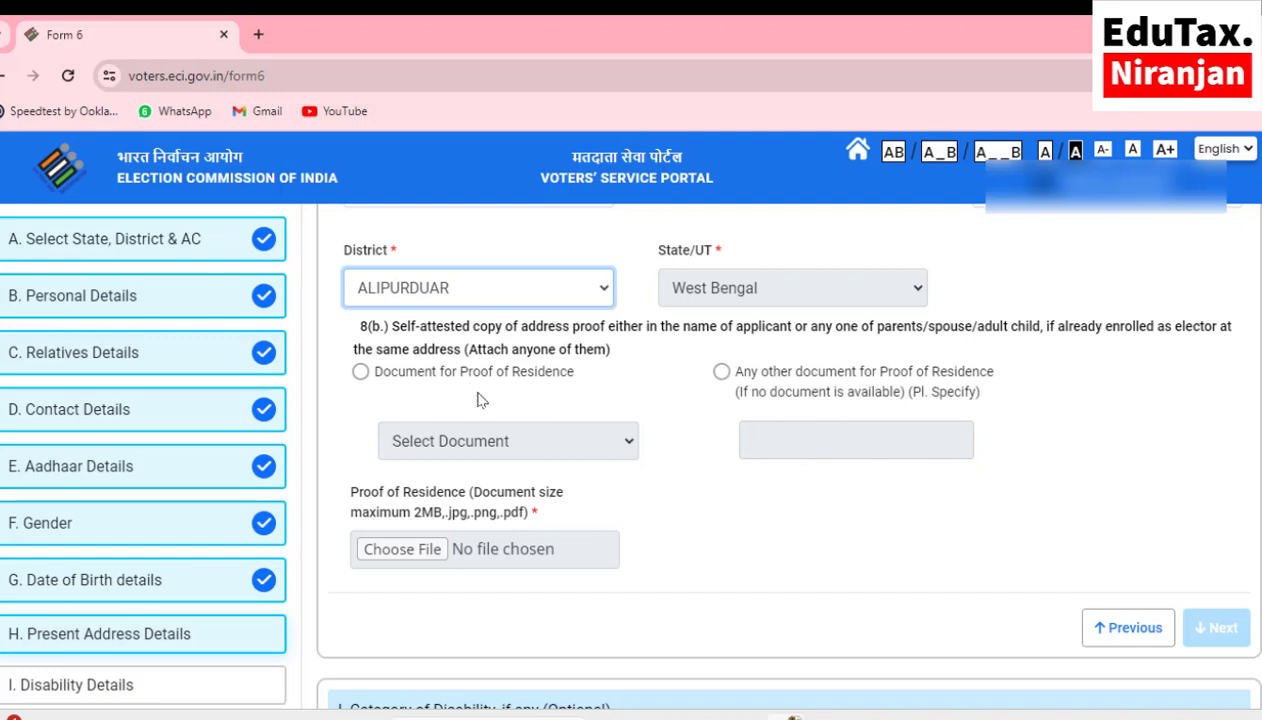
pyautogui.click(360, 373)
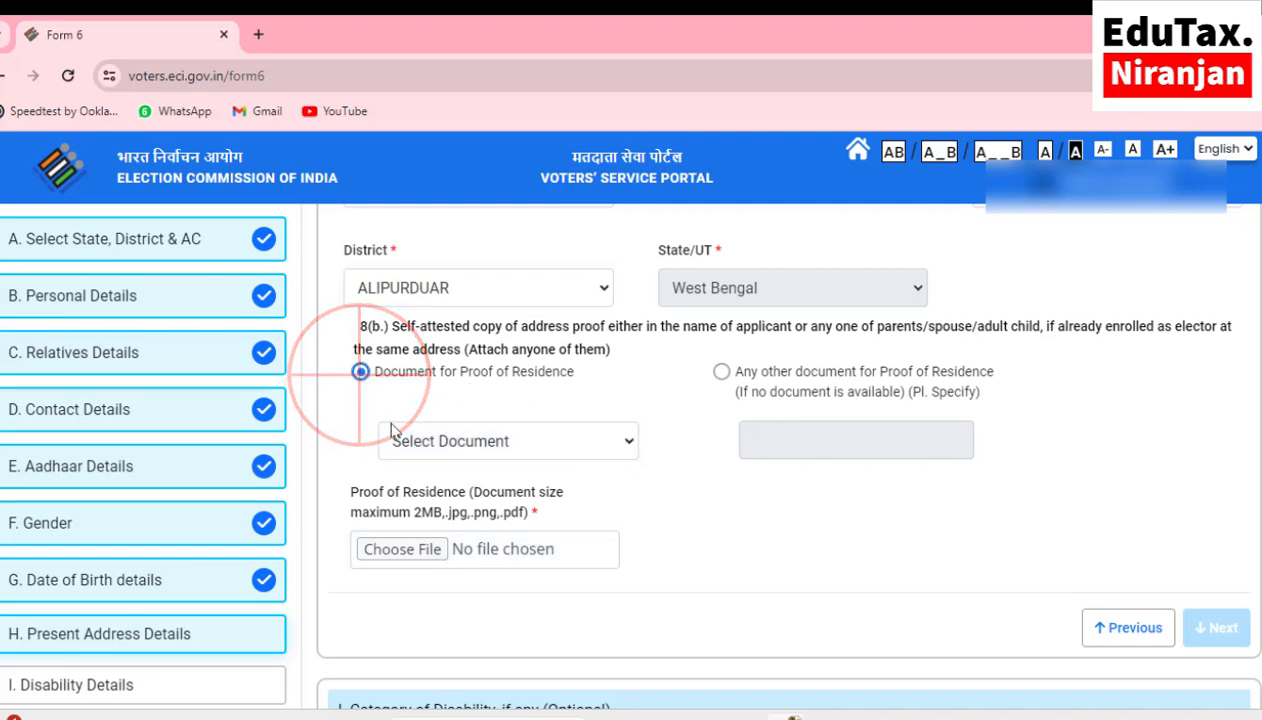
pyautogui.click(460, 448)
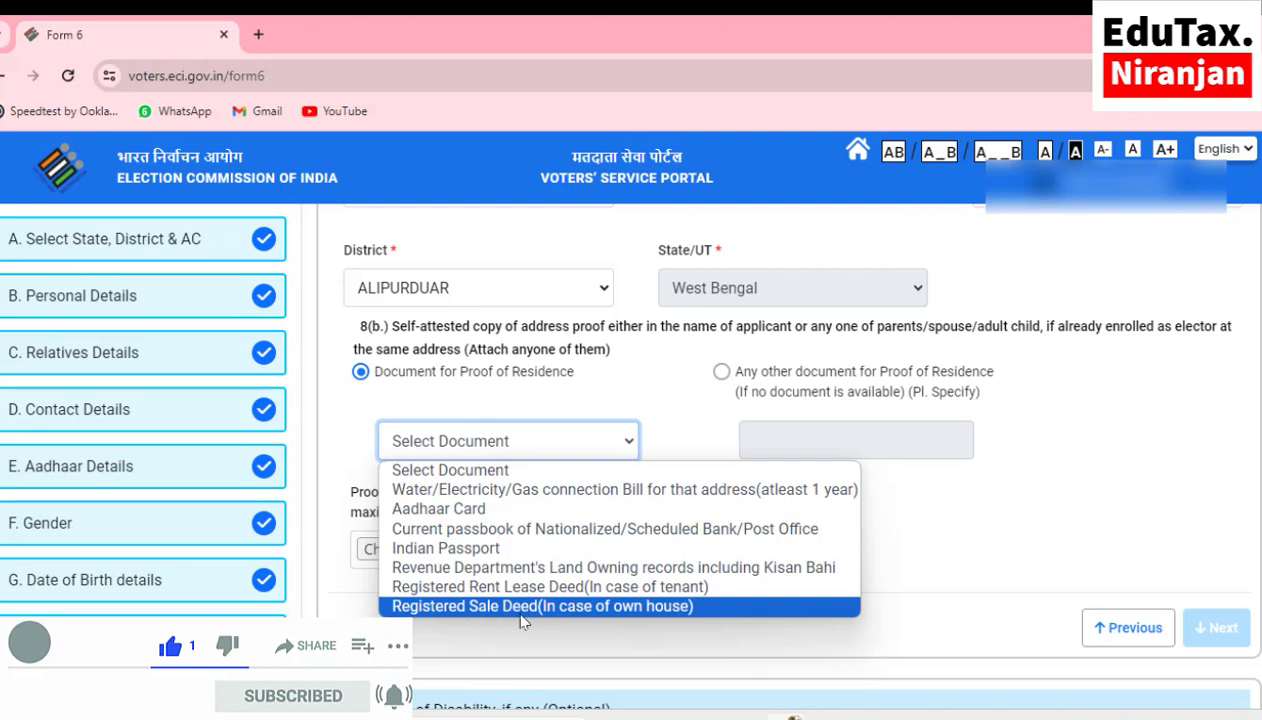
pyautogui.click(447, 512)
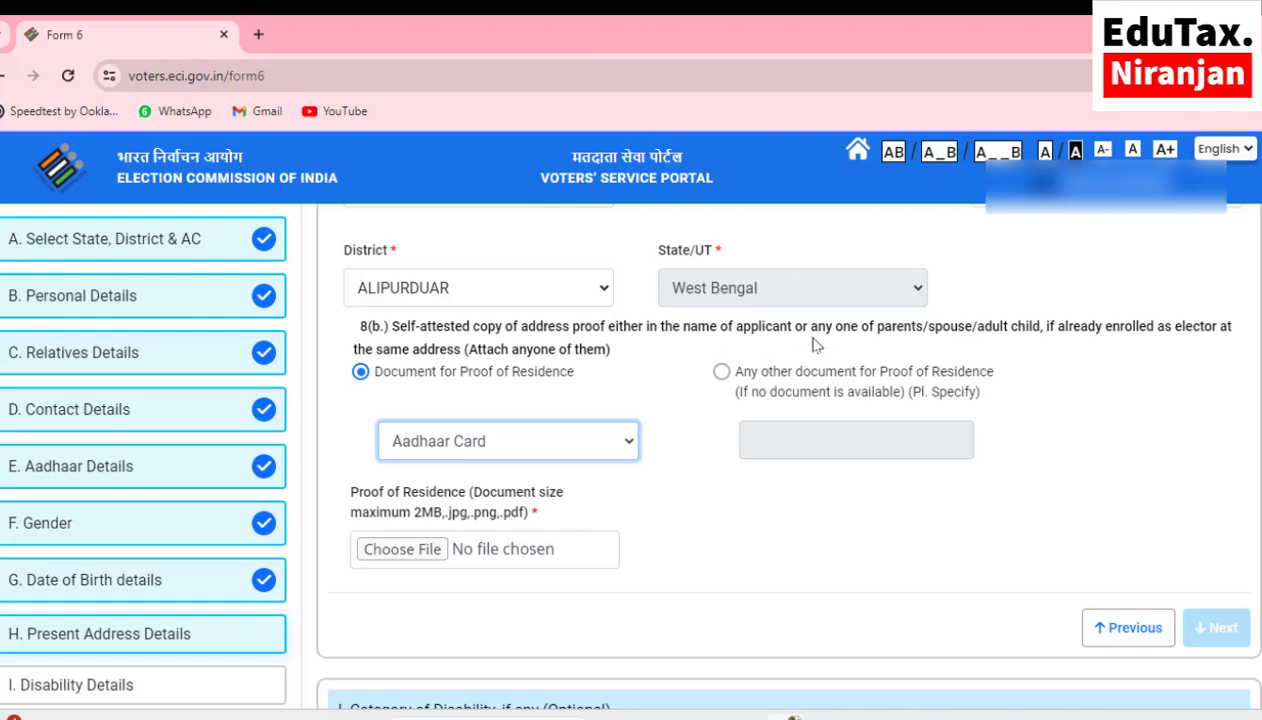
pyautogui.click(428, 554)
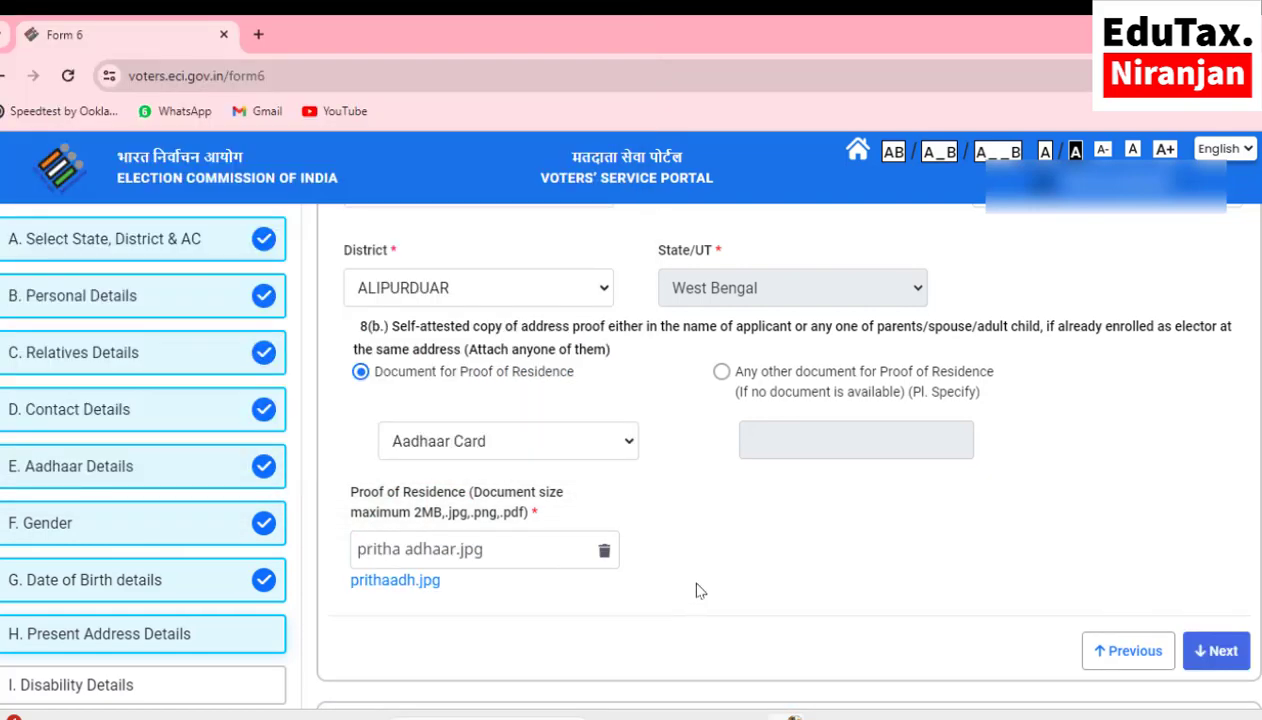
pyautogui.scroll(-2, 697, 590)
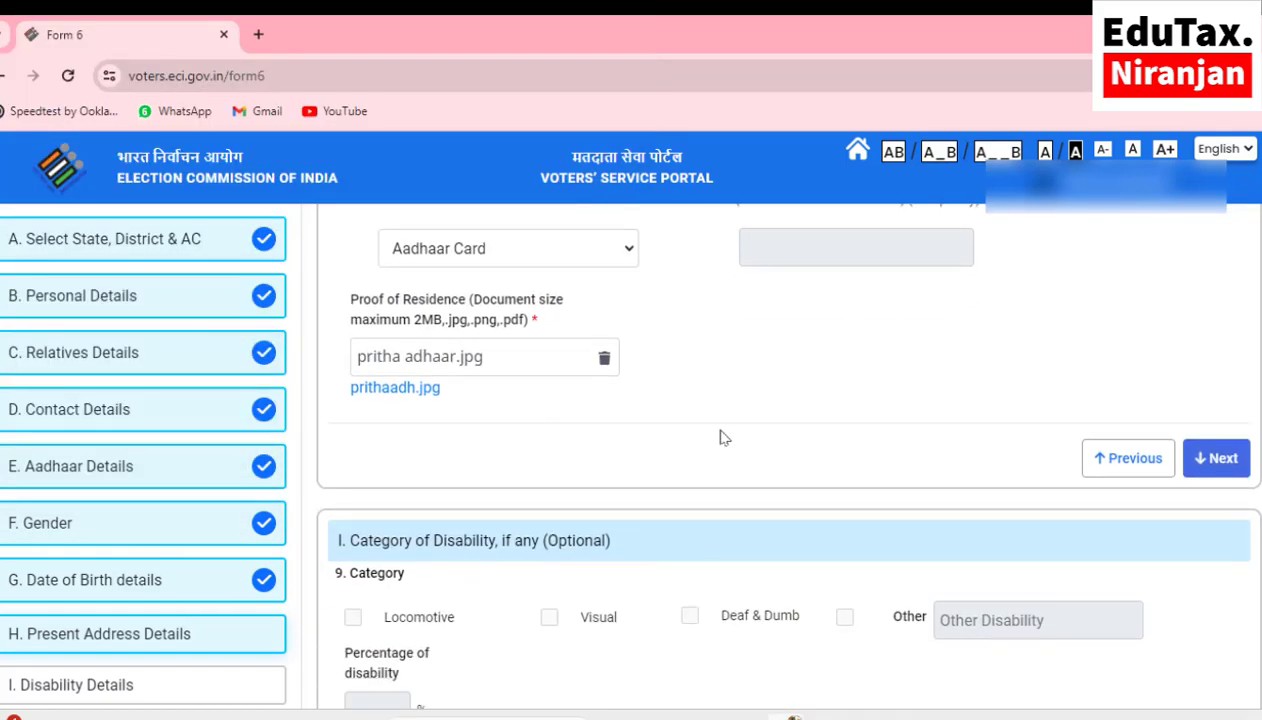
pyautogui.scroll(-1, 1138, 414)
# Step: Confirm the present address and pass Disability Details with no category selected
pyautogui.click(1215, 364)
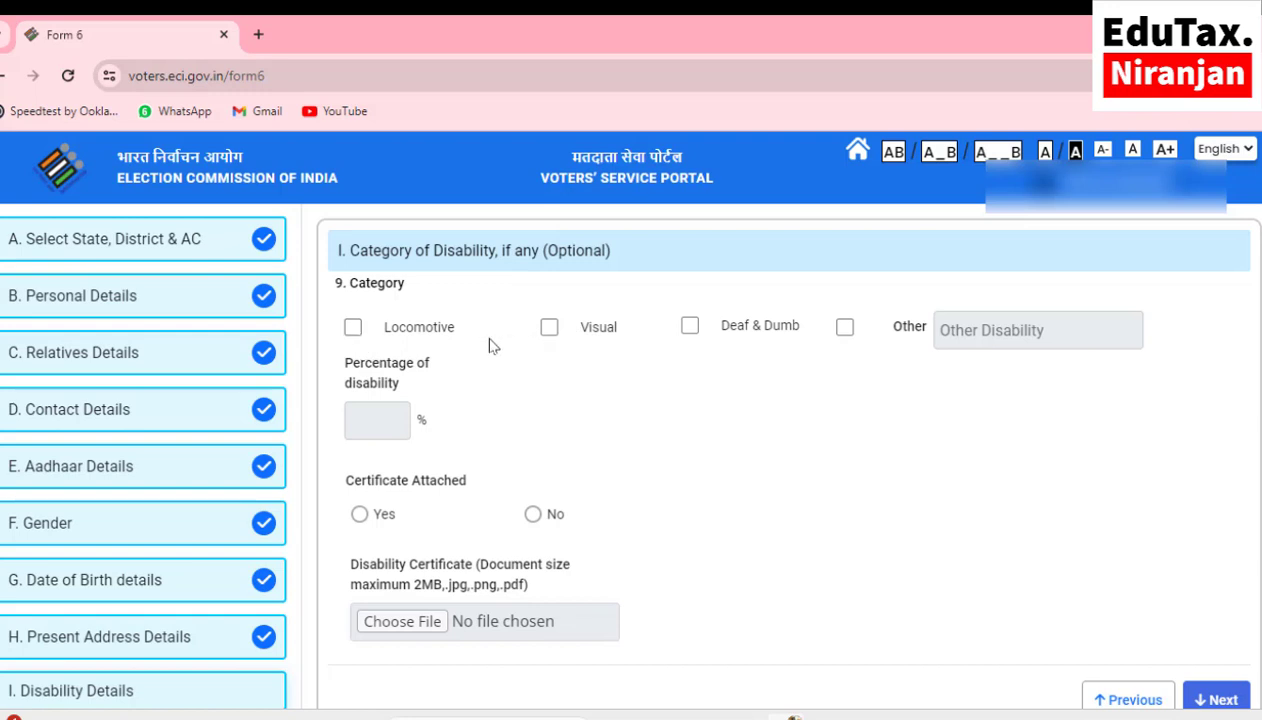
pyautogui.click(690, 328)
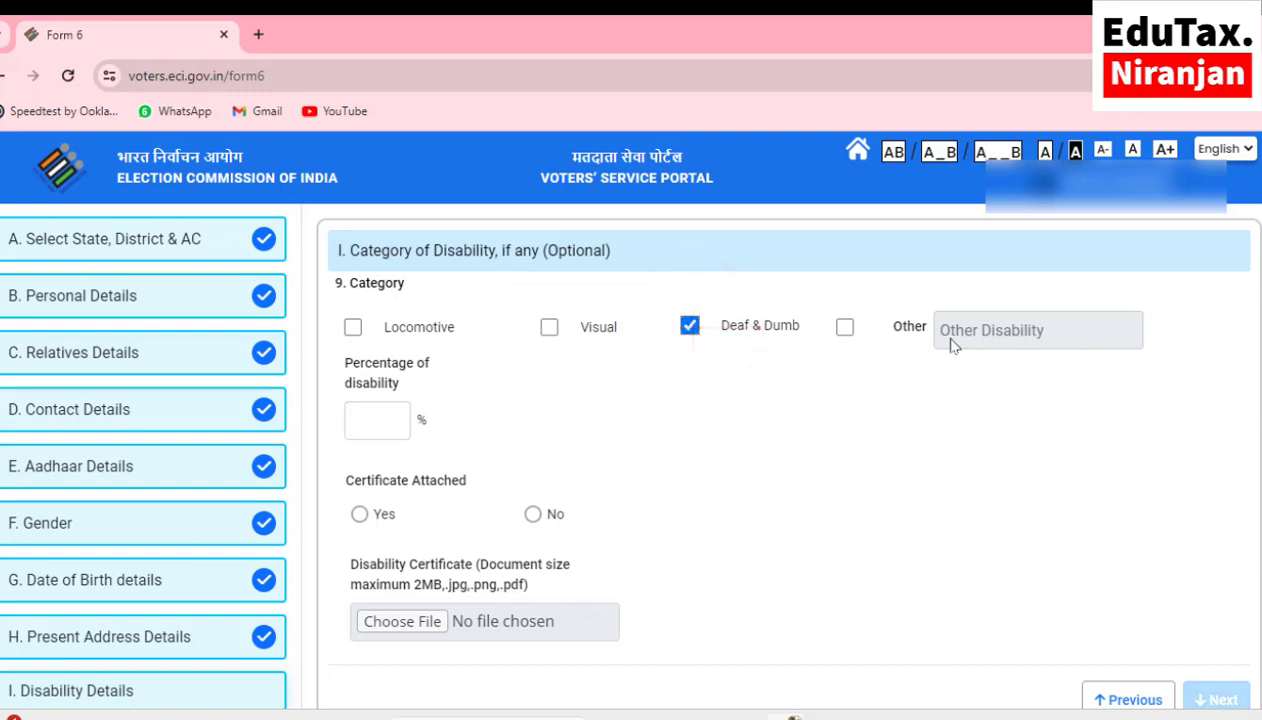
pyautogui.click(963, 336)
pyautogui.click(690, 326)
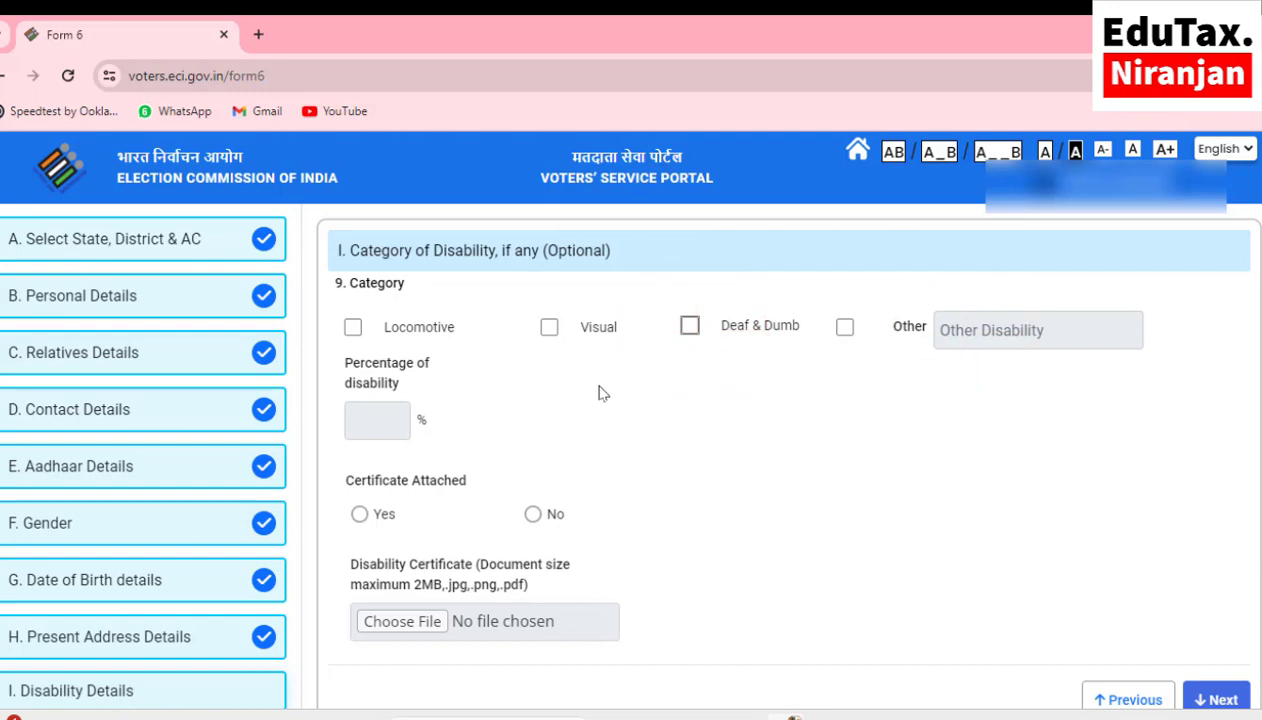
pyautogui.scroll(-2, 600, 392)
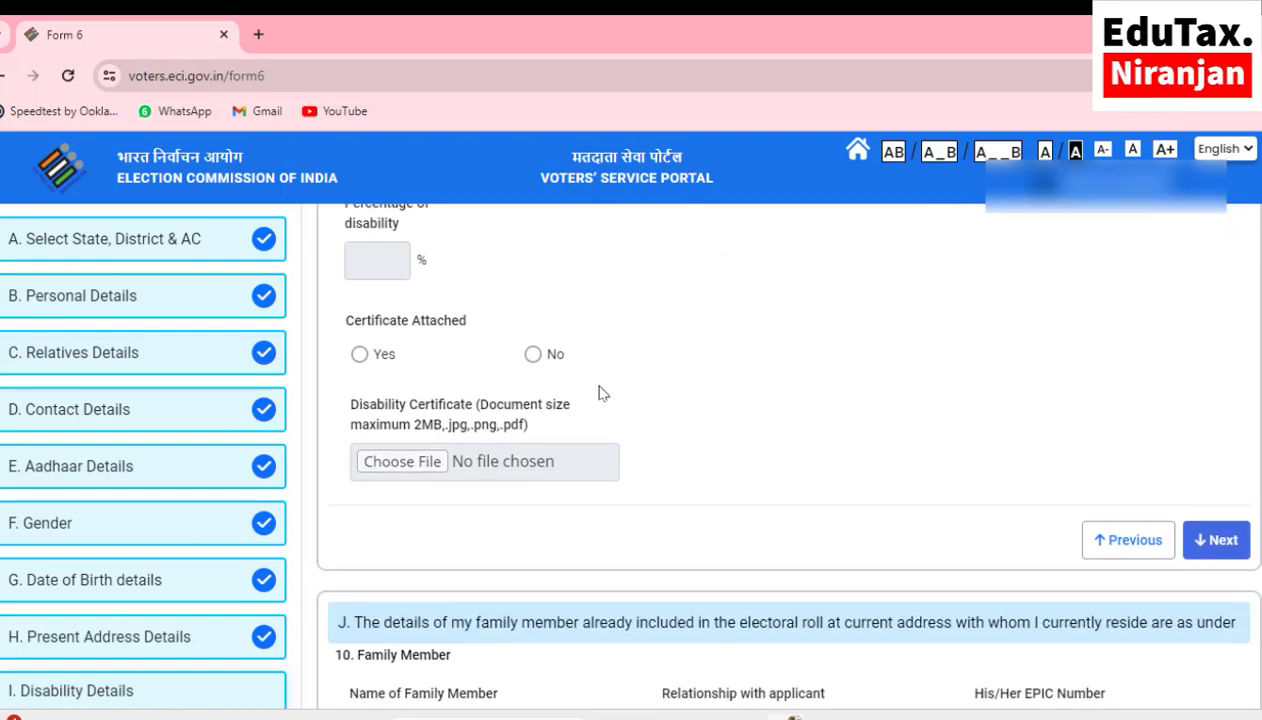
pyautogui.scroll(-2, 603, 393)
pyautogui.click(1216, 411)
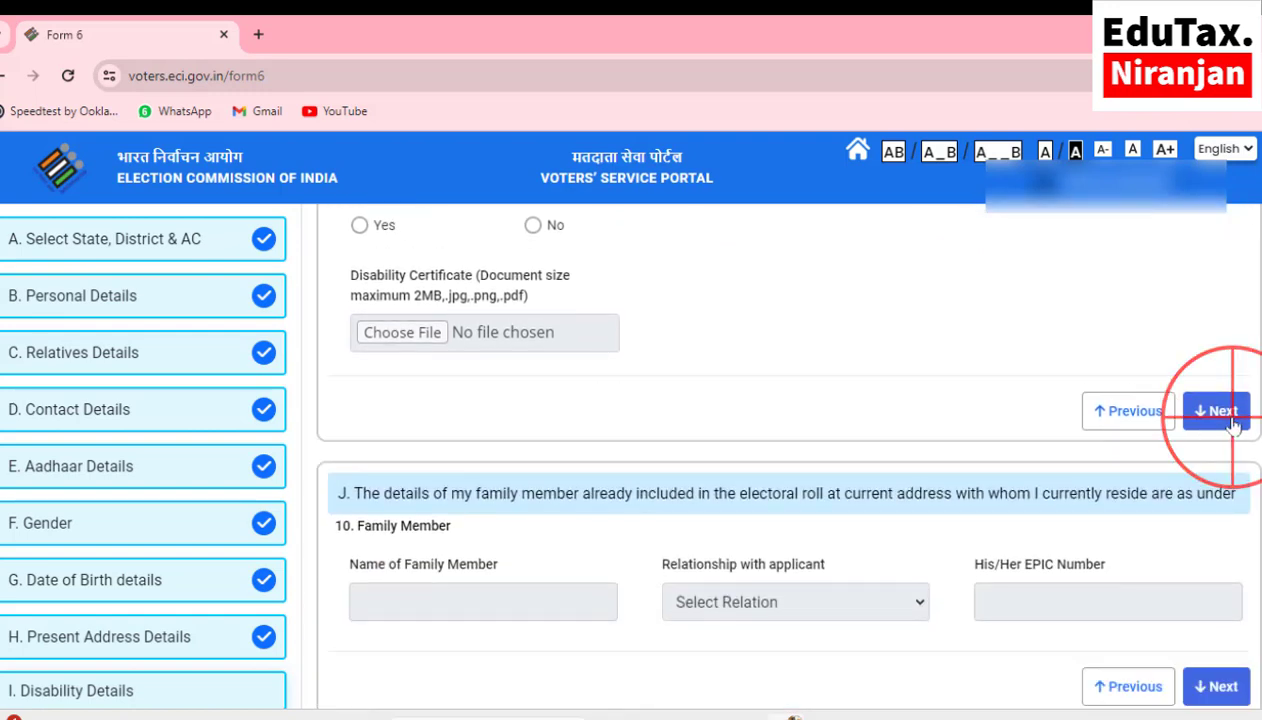
# Step: Enter the family member's name, relationship Father and EPIC number in section J
pyautogui.scroll(1, 510, 430)
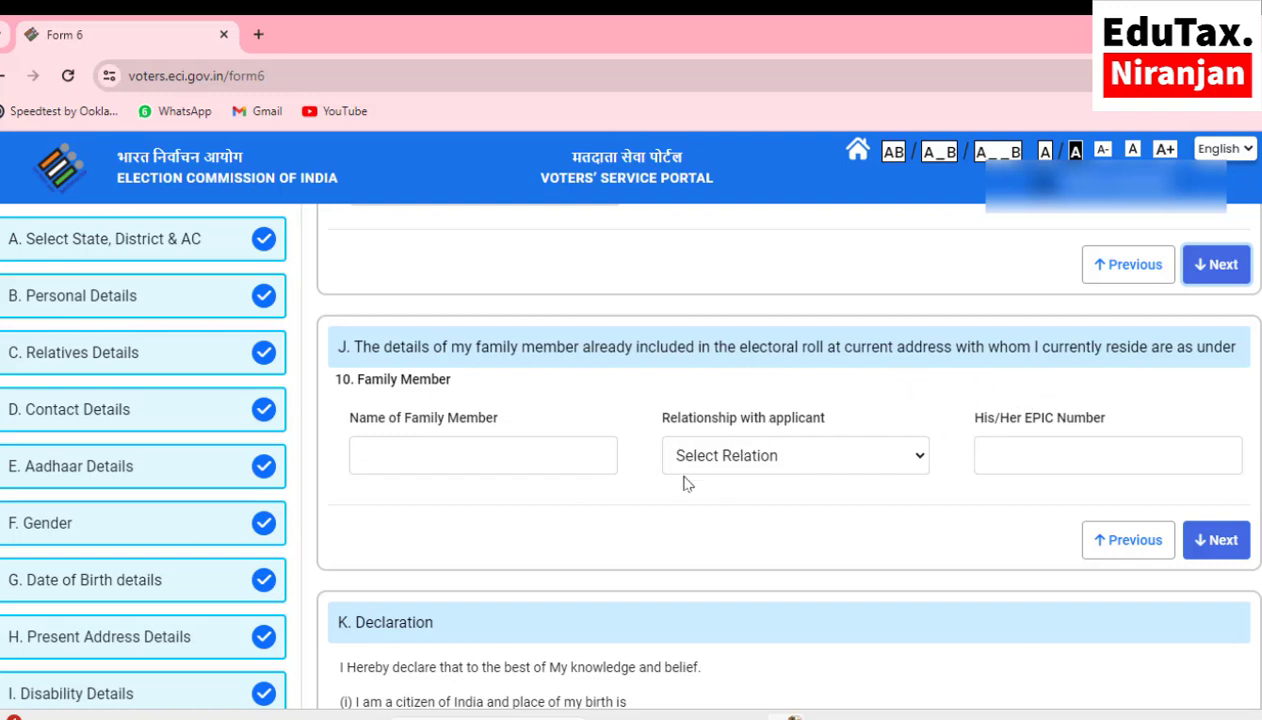
pyautogui.click(384, 456)
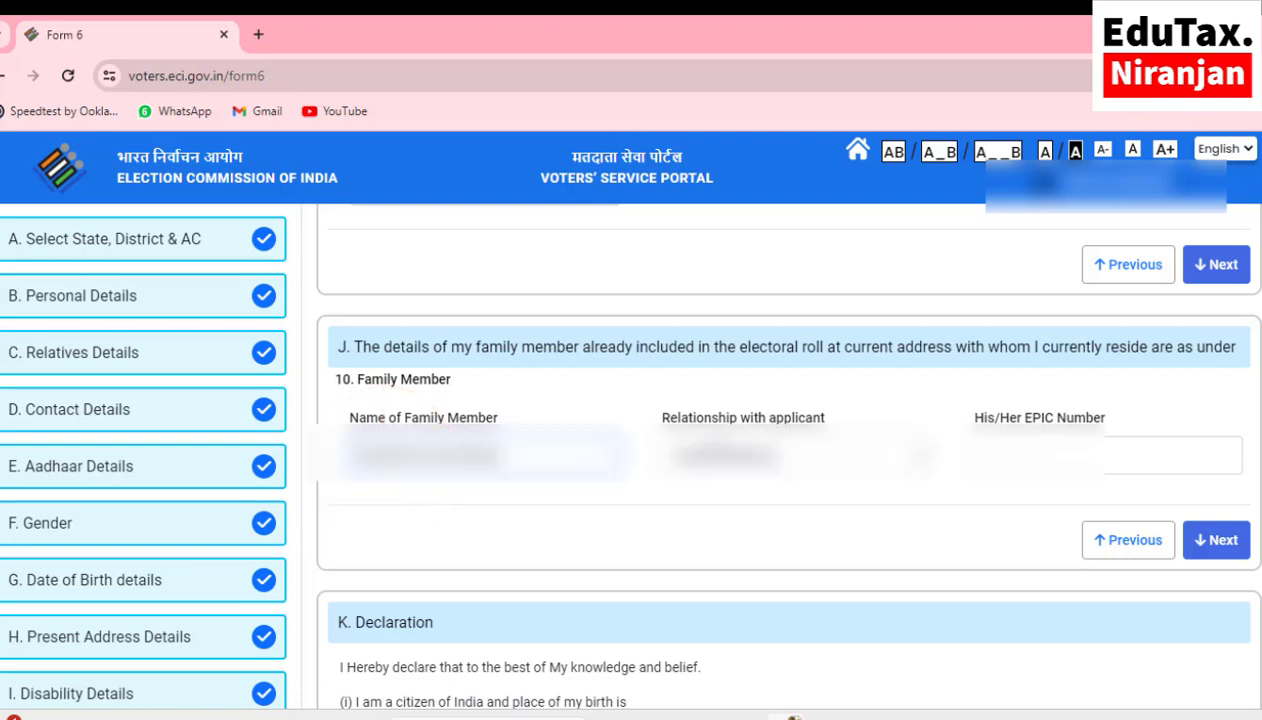
pyautogui.click(738, 460)
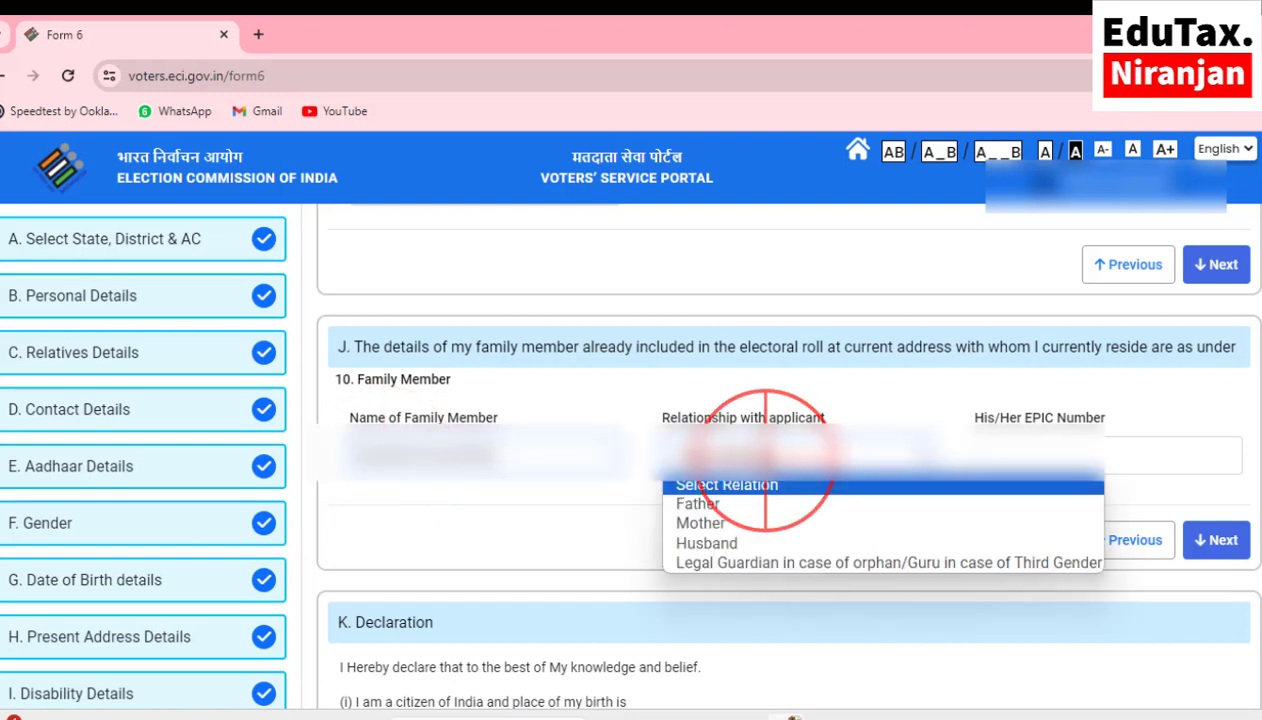
pyautogui.click(728, 505)
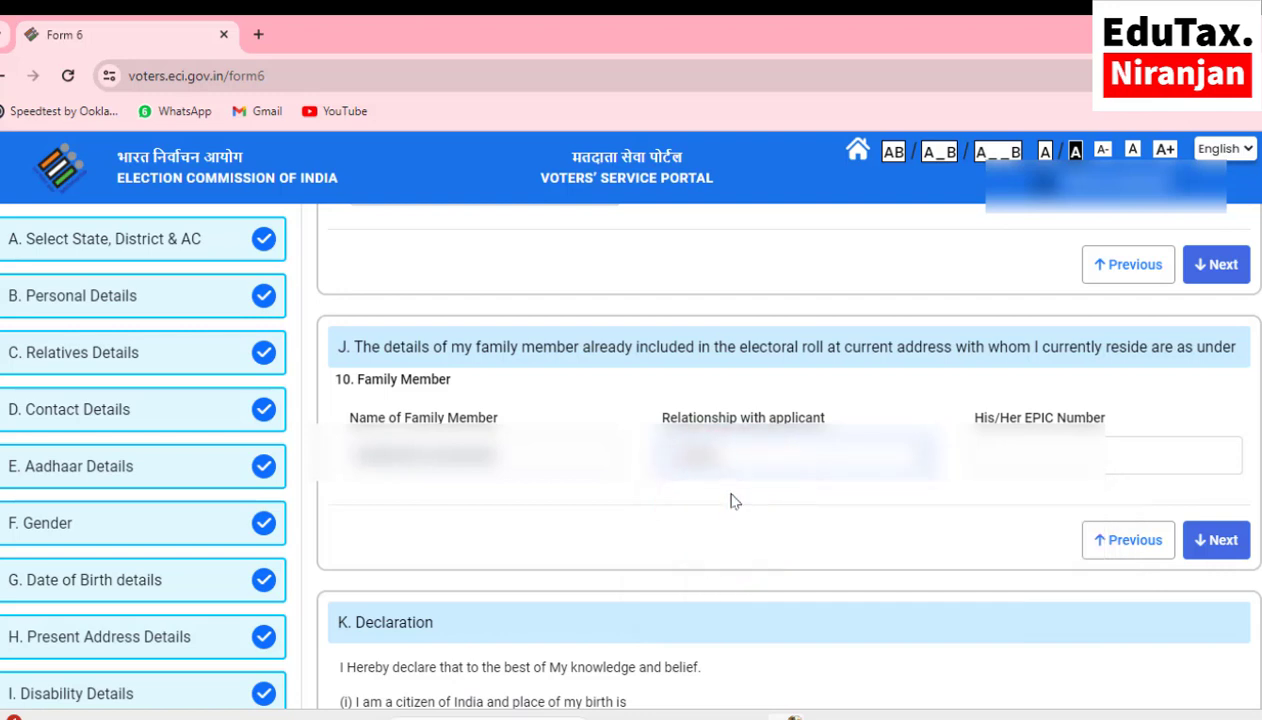
pyautogui.click(990, 452)
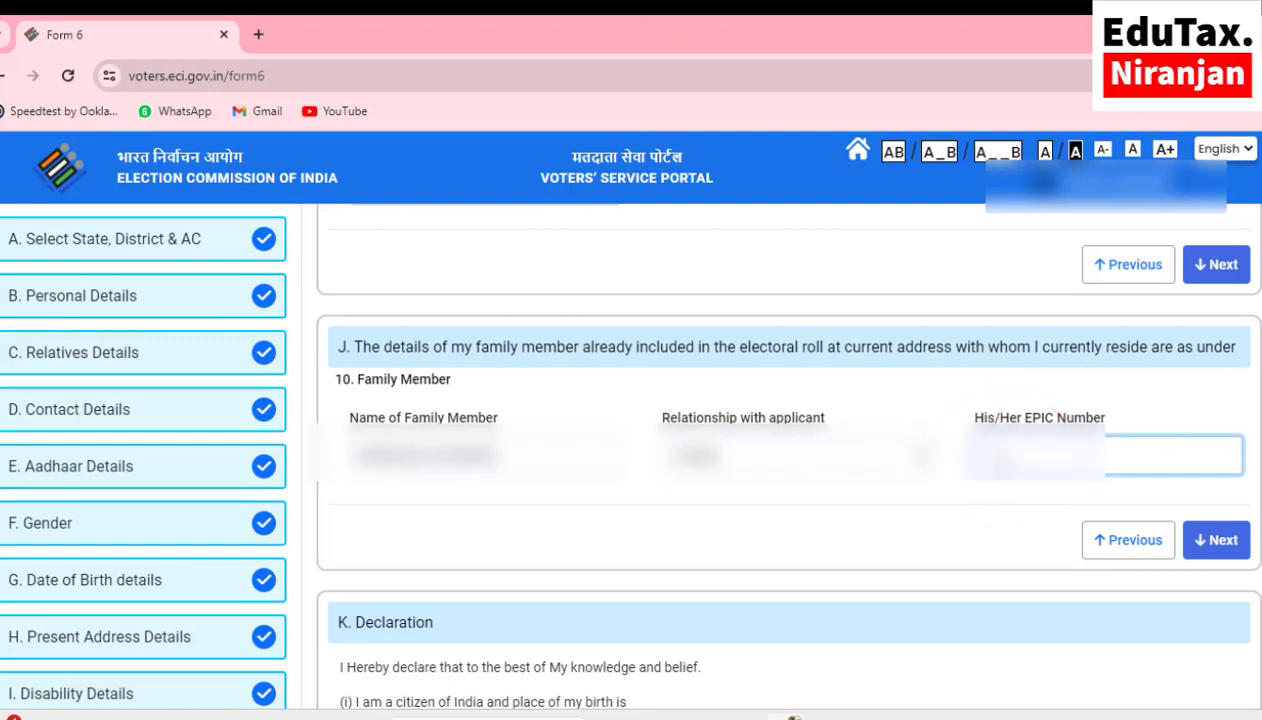
pyautogui.click(988, 453)
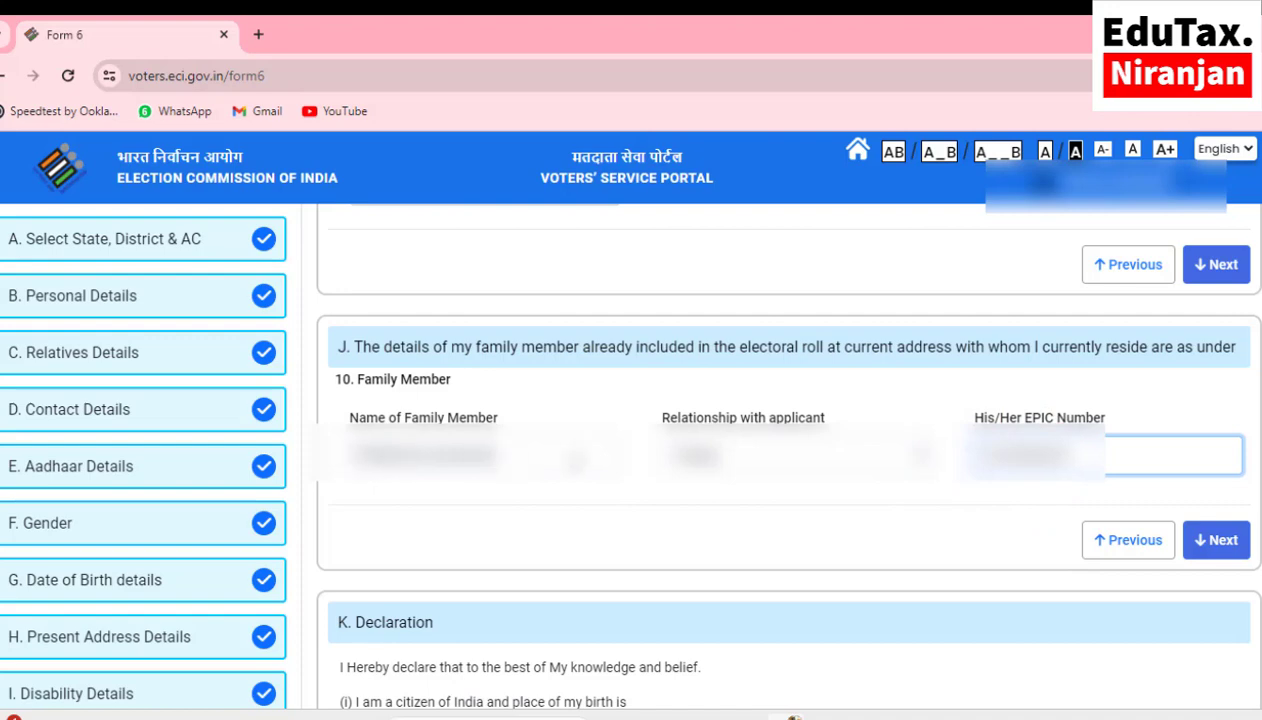
pyautogui.click(1228, 545)
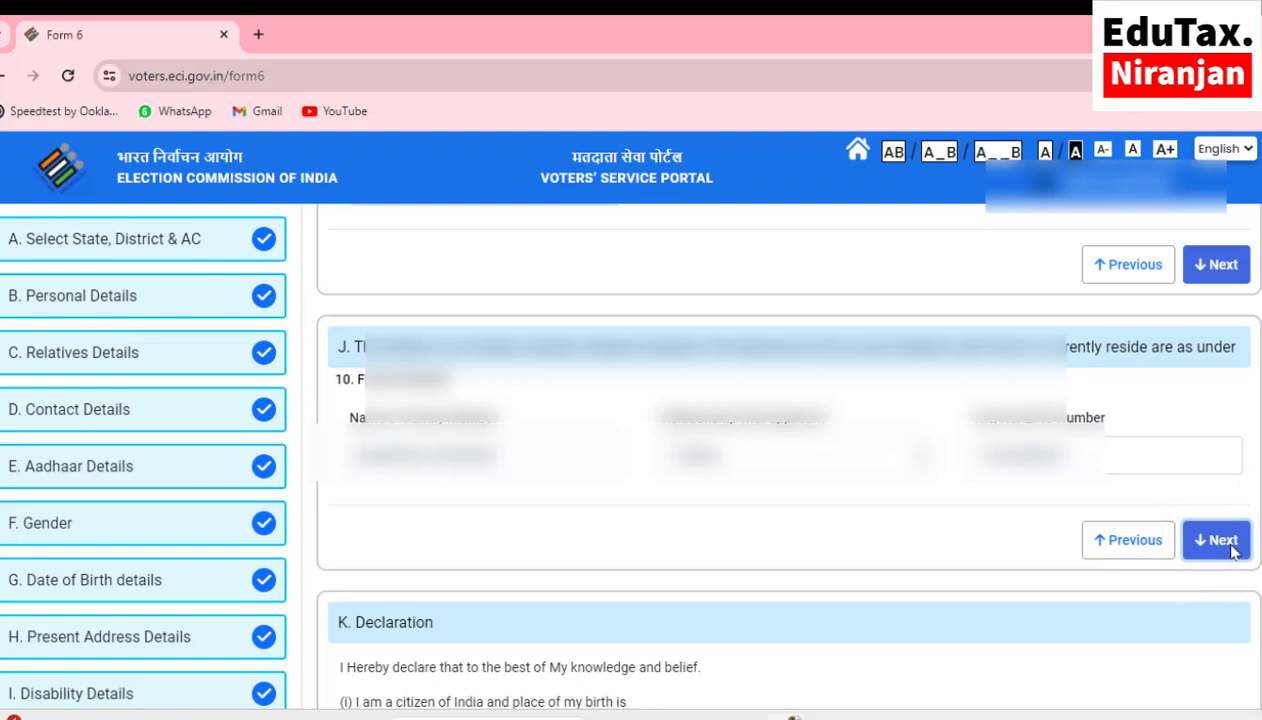
# Step: Confirm family member details and return to the Declaration's birthplace Village/Town field
pyautogui.scroll(-1, 1118, 515)
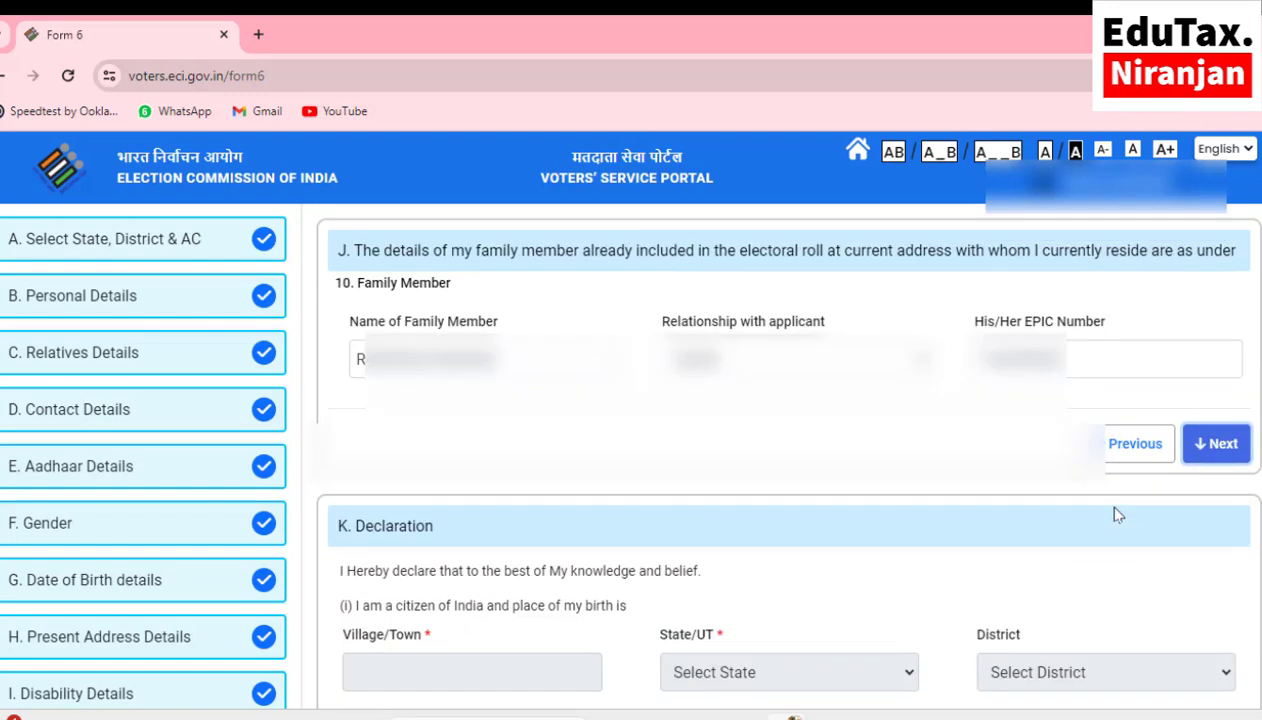
pyautogui.scroll(-1, 1118, 515)
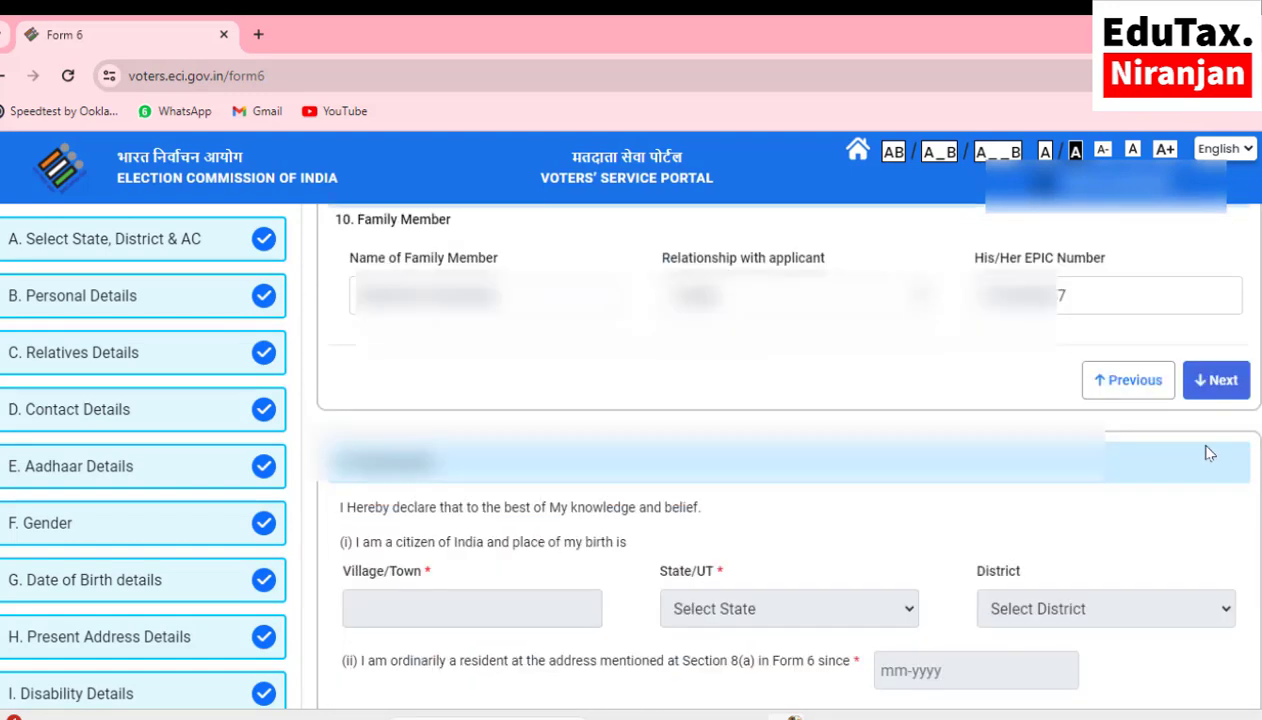
pyautogui.click(1218, 383)
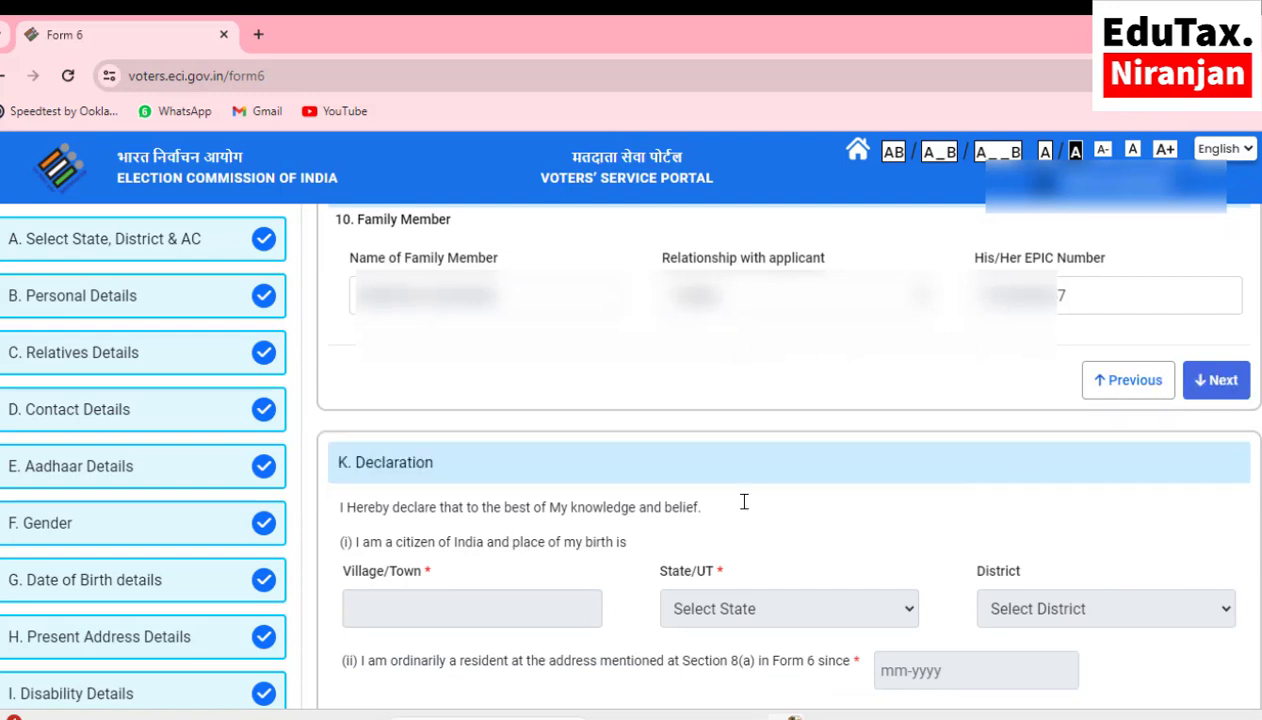
pyautogui.click(1216, 382)
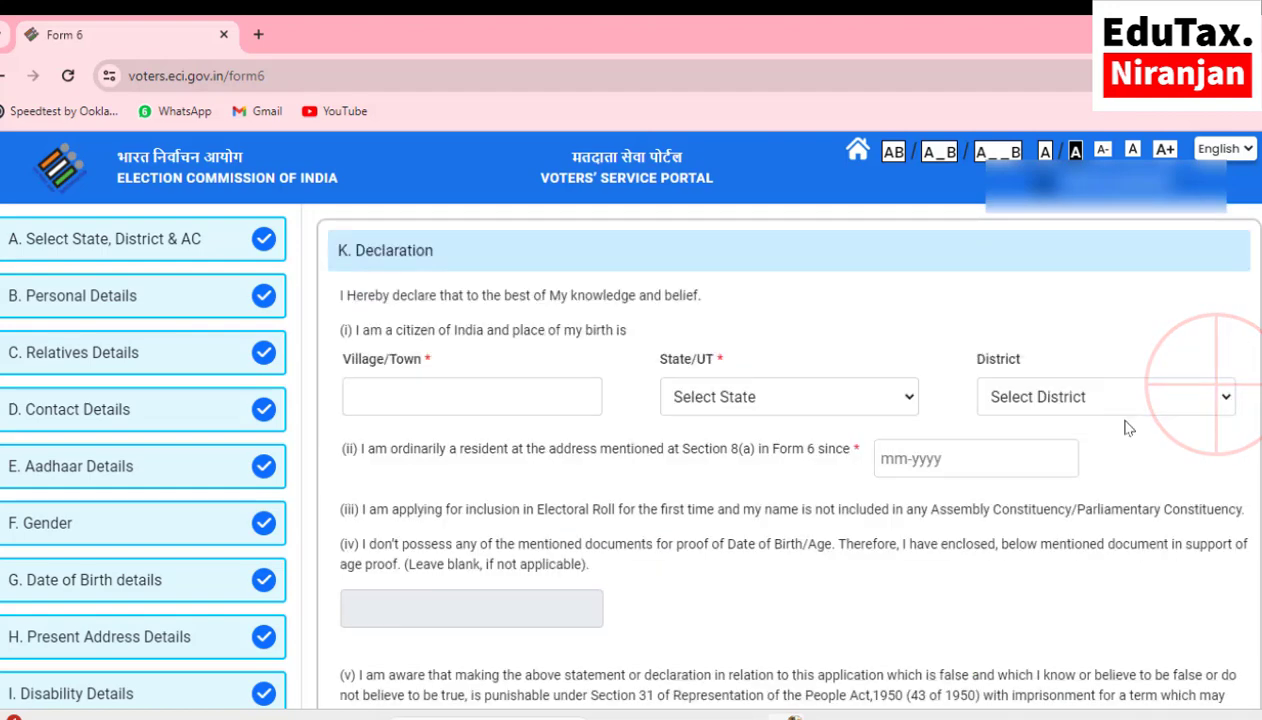
pyautogui.scroll(2, 700, 490)
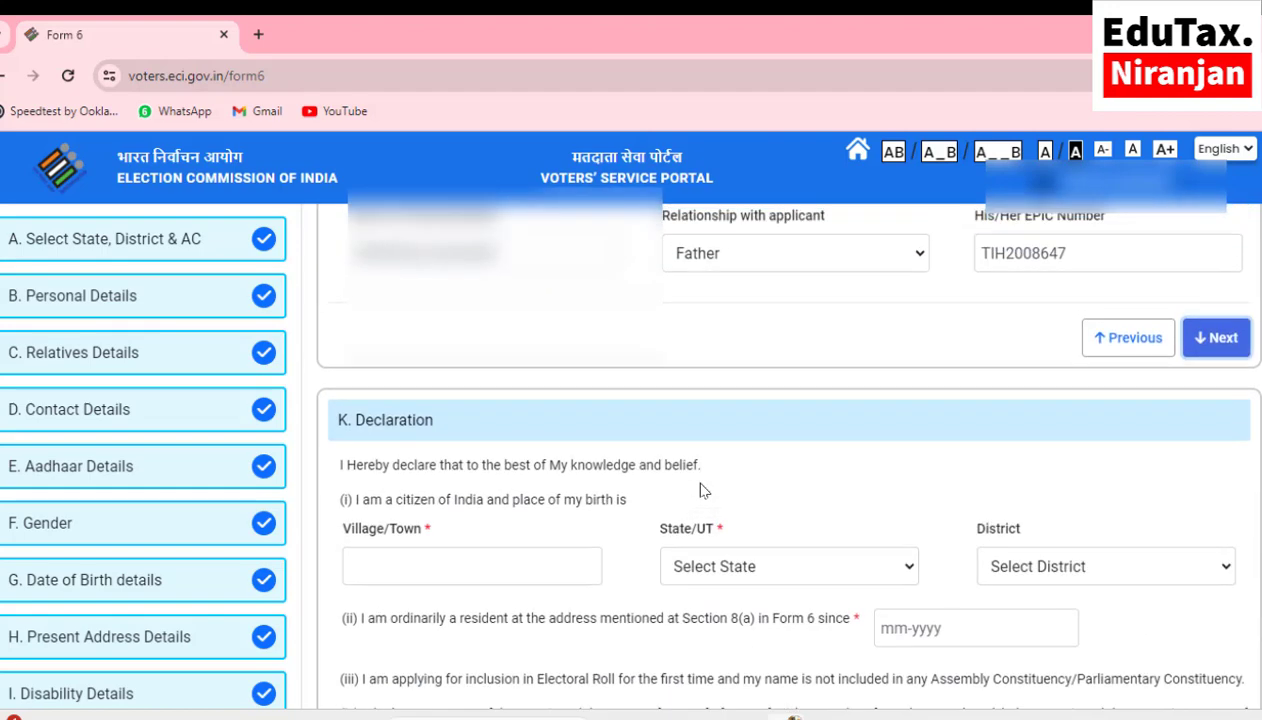
pyautogui.scroll(-1, 600, 505)
pyautogui.click(422, 530)
pyautogui.scroll(-2, 422, 600)
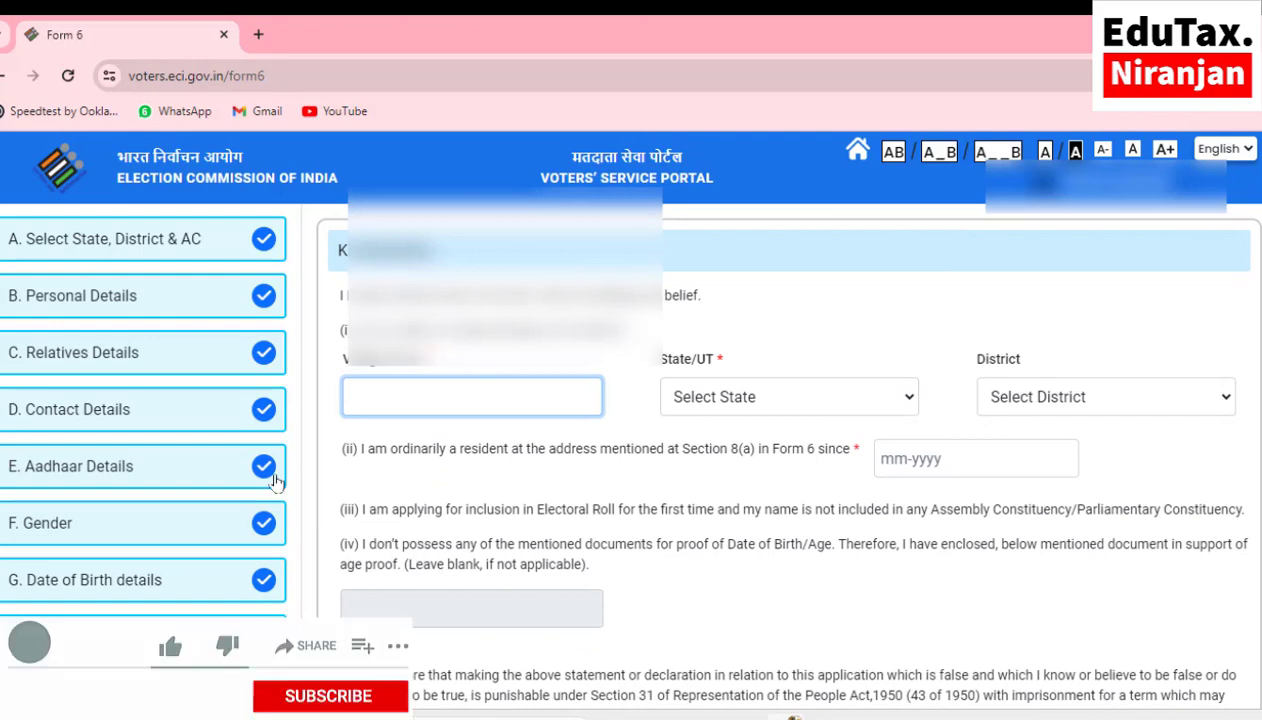
pyautogui.scroll(-2, 226, 311)
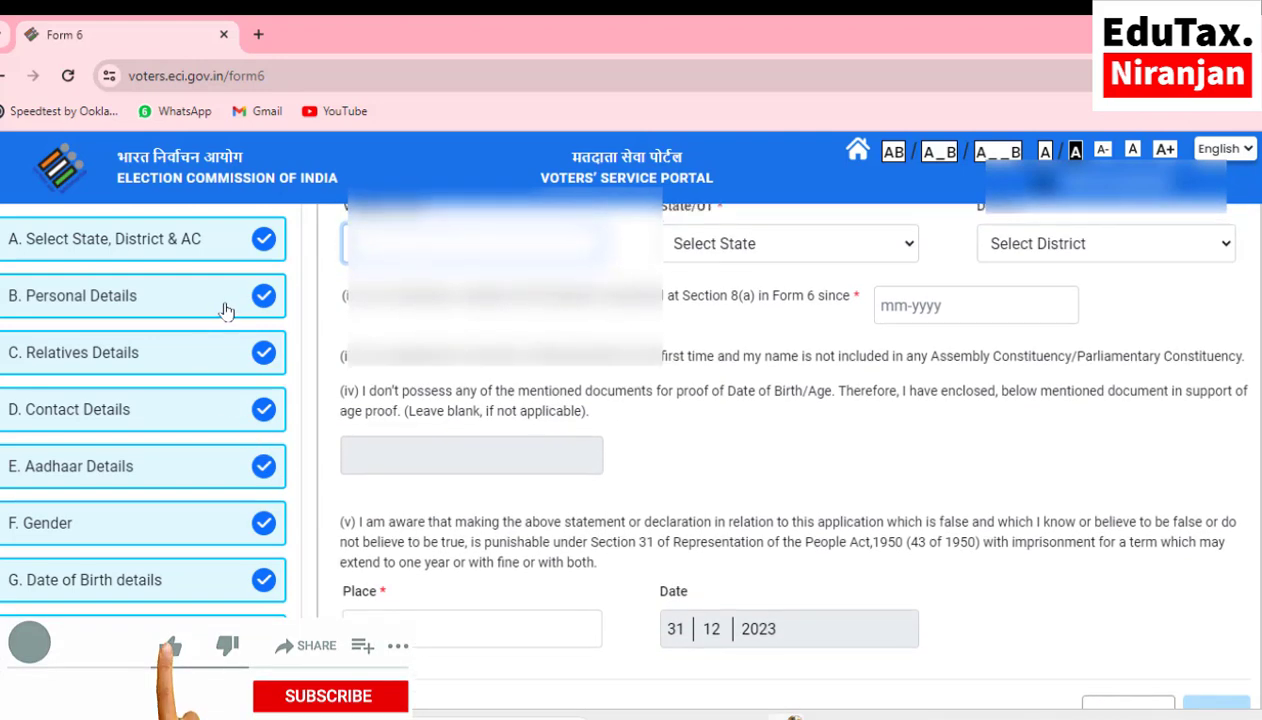
pyautogui.scroll(1, 232, 420)
pyautogui.scroll(-5, 240, 357)
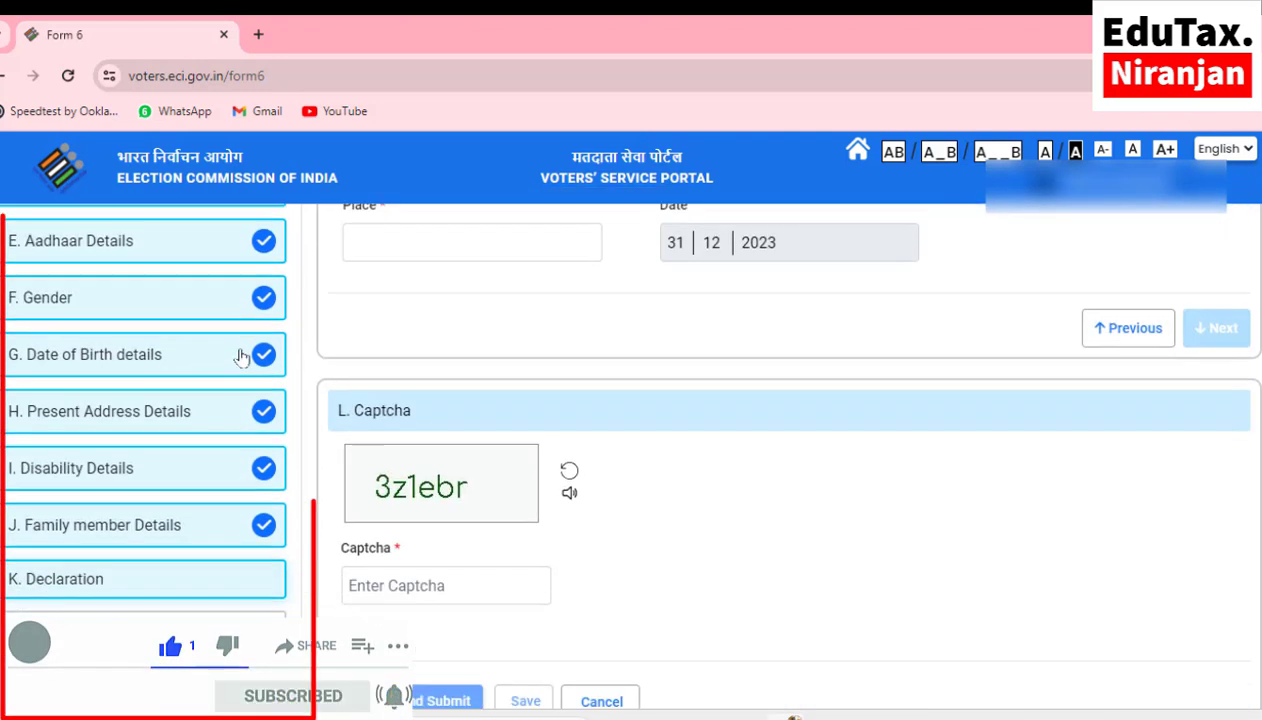
pyautogui.scroll(-1, 240, 357)
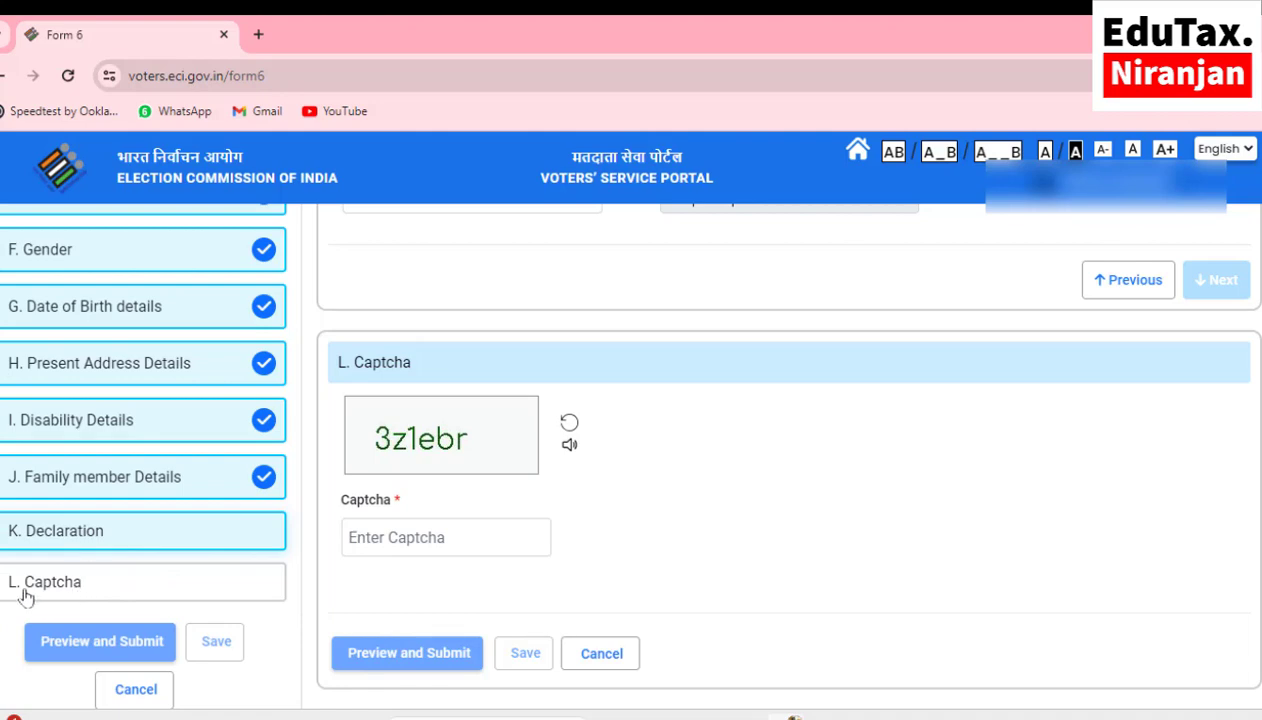
pyautogui.click(273, 531)
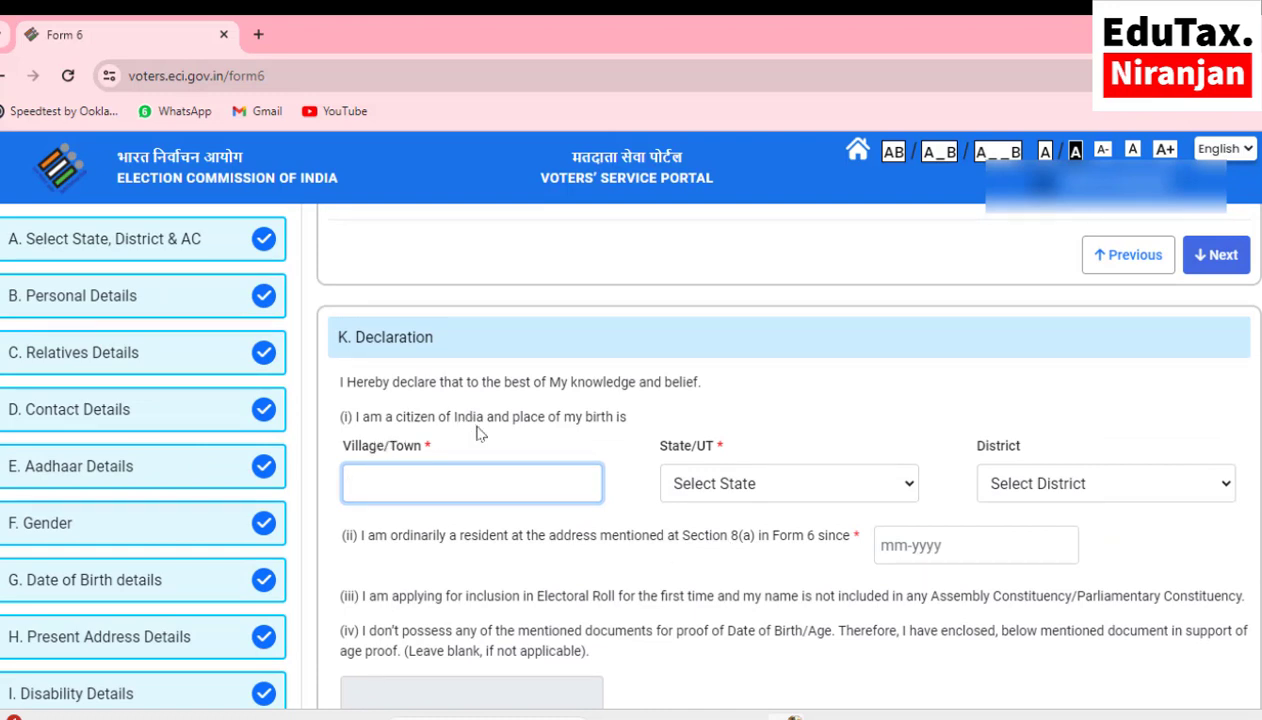
# Step: Record birthplace FULBARI, West Bengal, COOCHBEHAR district, residing since 11-2016
pyautogui.click(391, 487)
pyautogui.write('FULBARI')
pyautogui.click(708, 487)
pyautogui.scroll(-3, 742, 396)
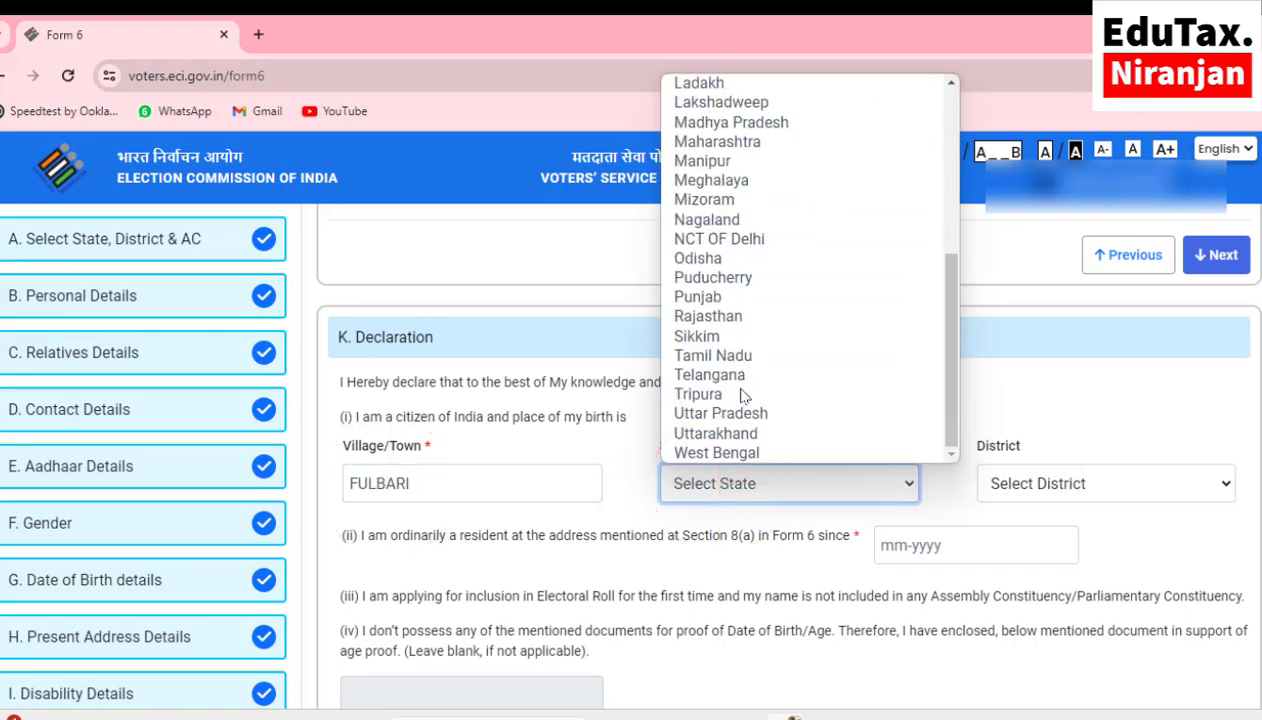
pyautogui.click(752, 452)
pyautogui.click(990, 483)
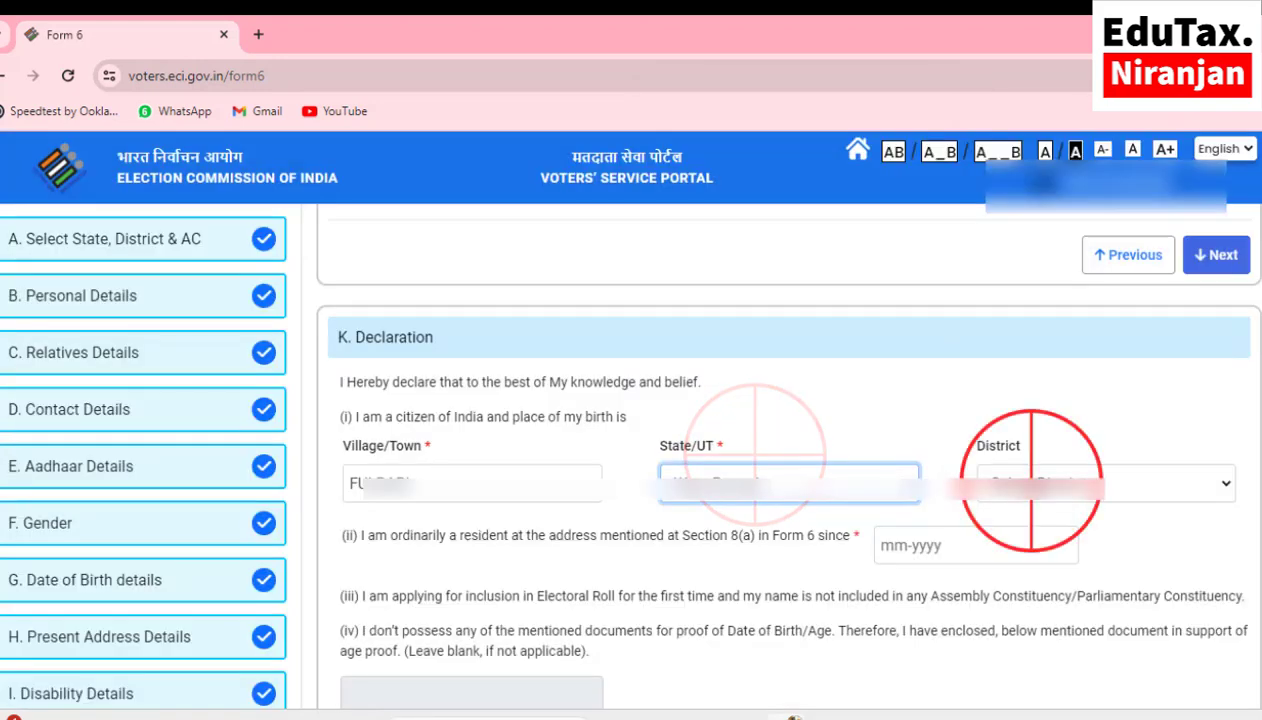
pyautogui.click(1050, 160)
pyautogui.scroll(-3, 873, 497)
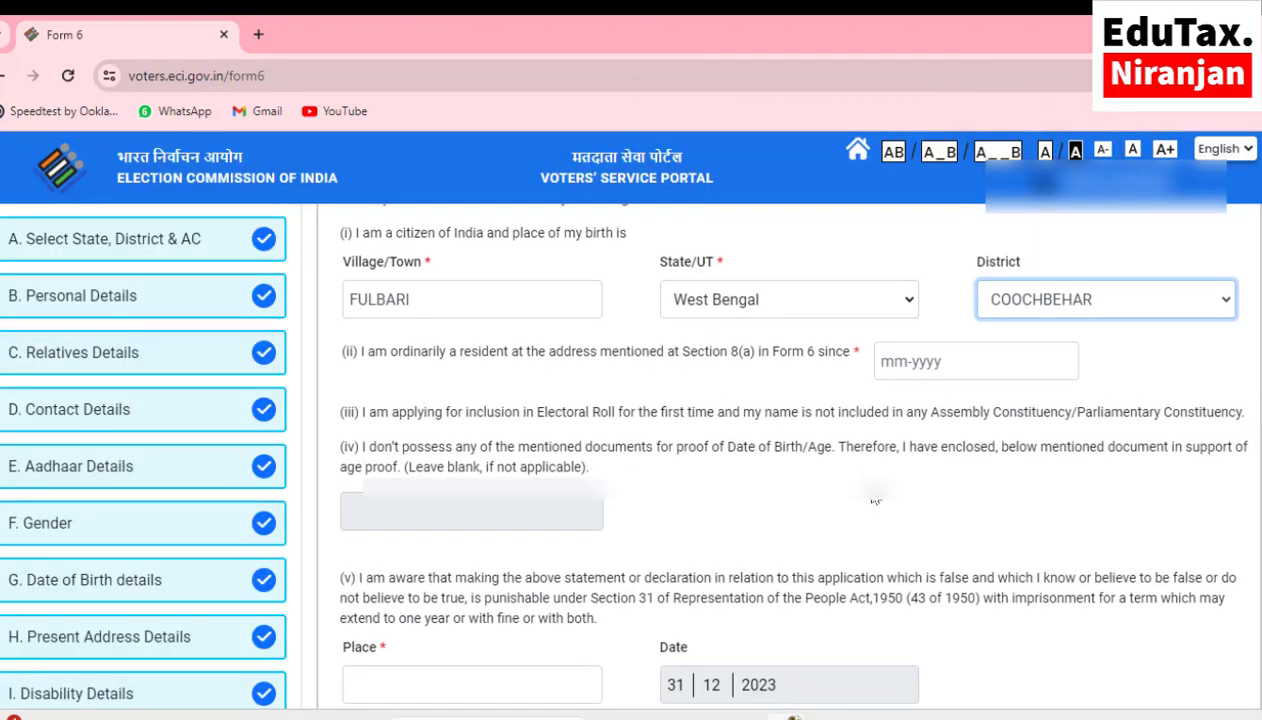
pyautogui.scroll(1, 856, 500)
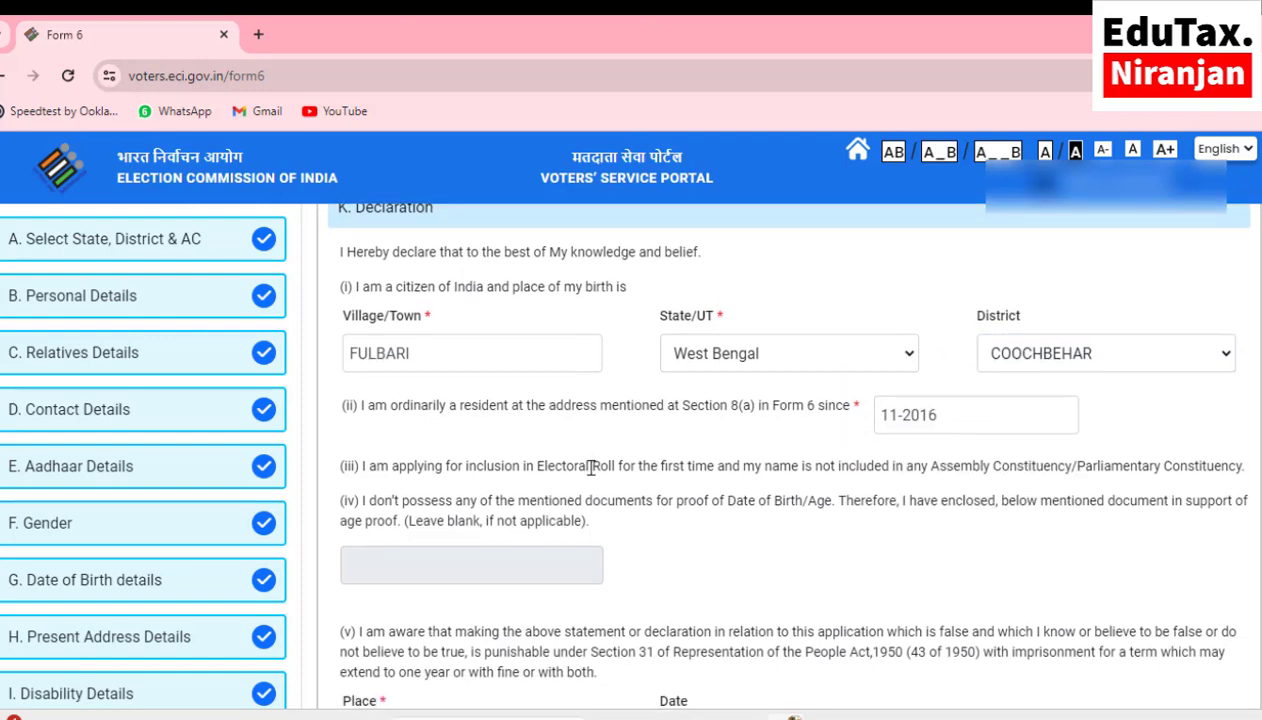
pyautogui.scroll(-3, 386, 518)
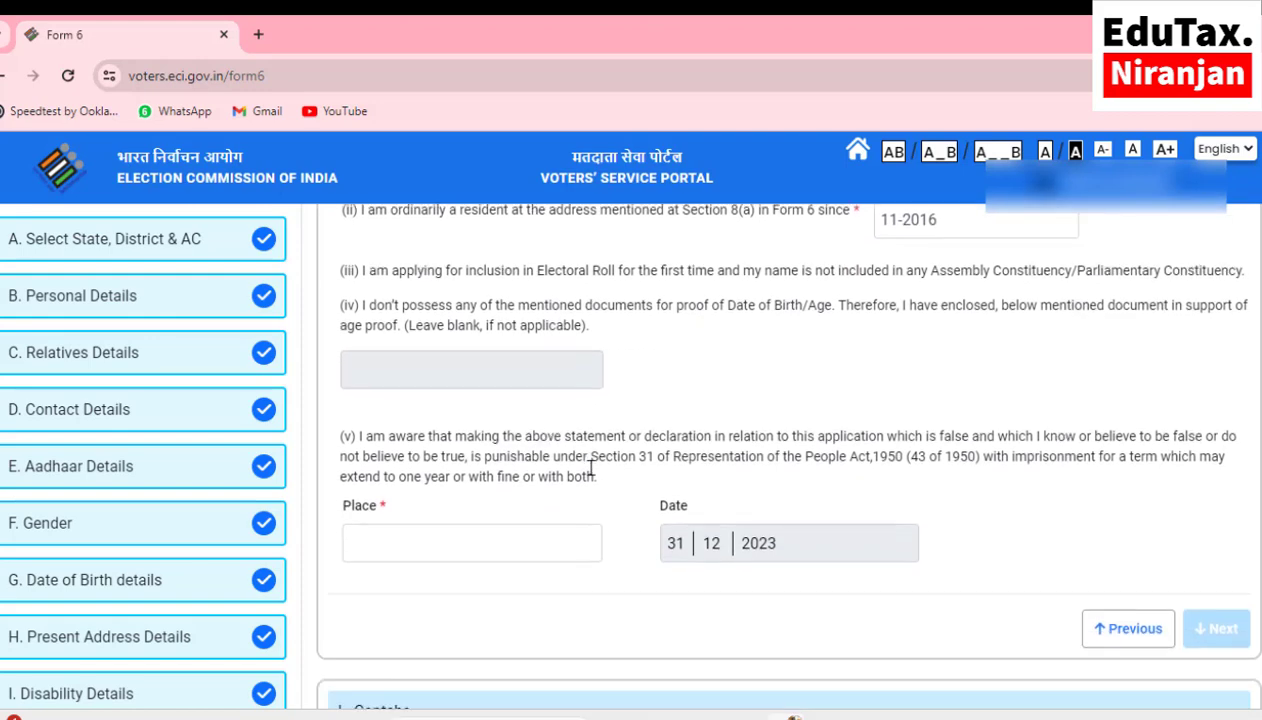
# Step: Enter ALIPURDUAR as the declaration's Place
pyautogui.click(386, 518)
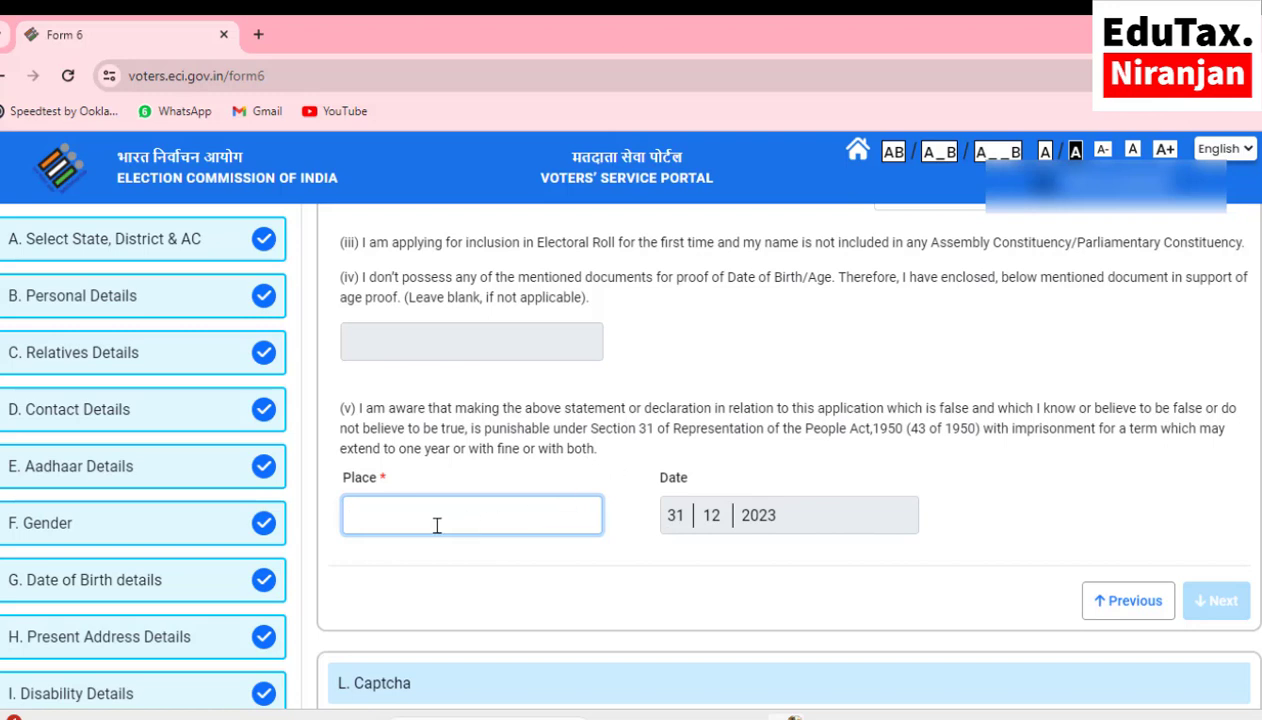
pyautogui.click(366, 518)
pyautogui.write('Al')
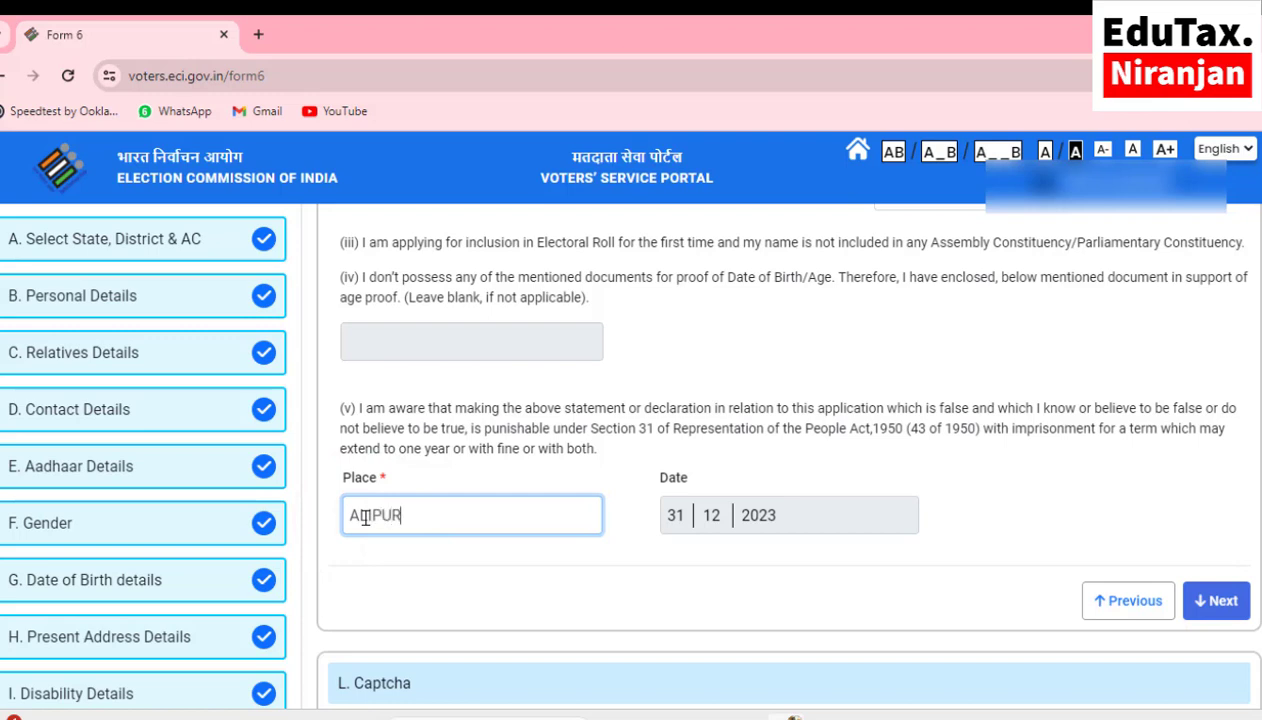
pyautogui.write('IPURDUAR')
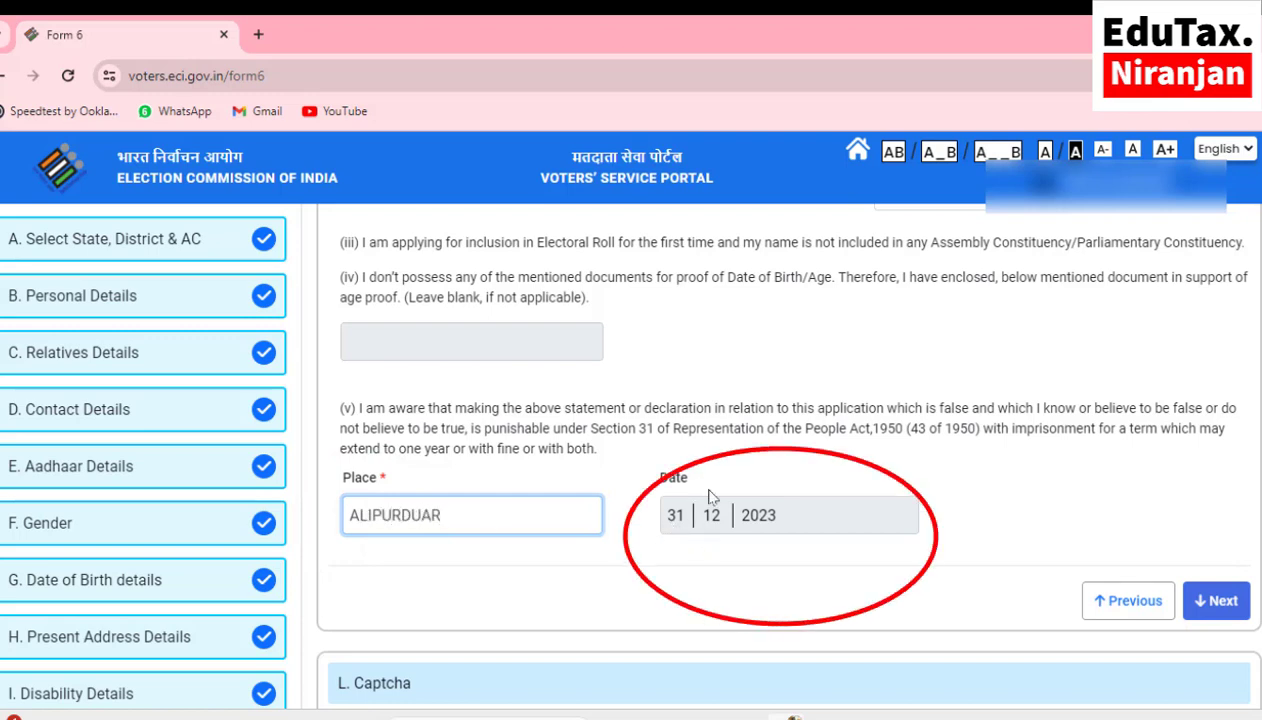
pyautogui.scroll(-1, 845, 557)
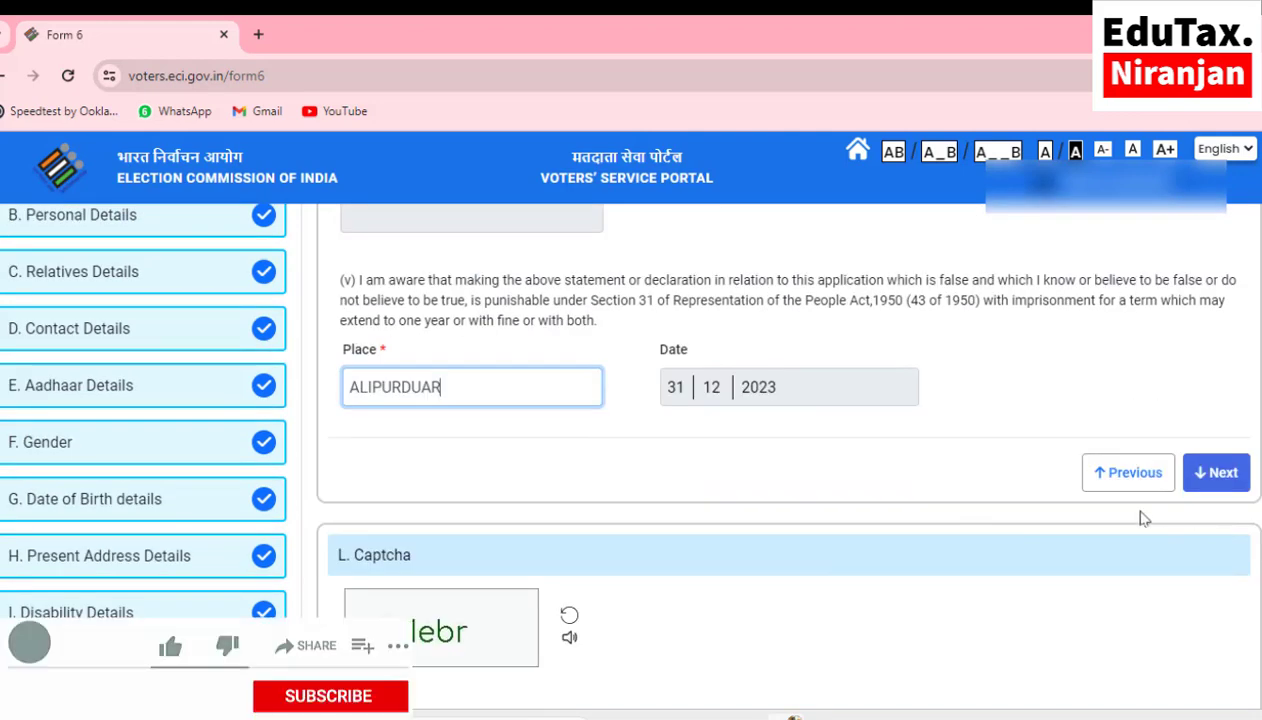
# Step: Go to the Captcha section, enter the captcha and attempt Preview and Submit
pyautogui.click(1213, 478)
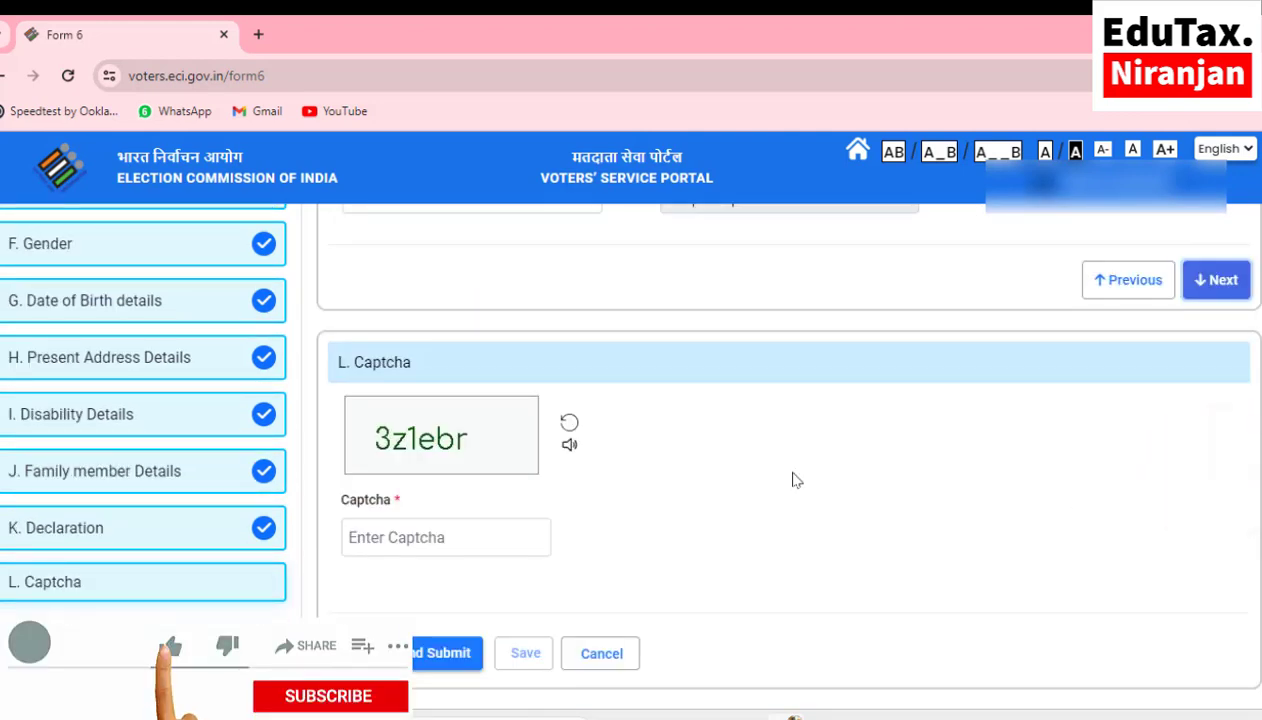
pyautogui.click(408, 537)
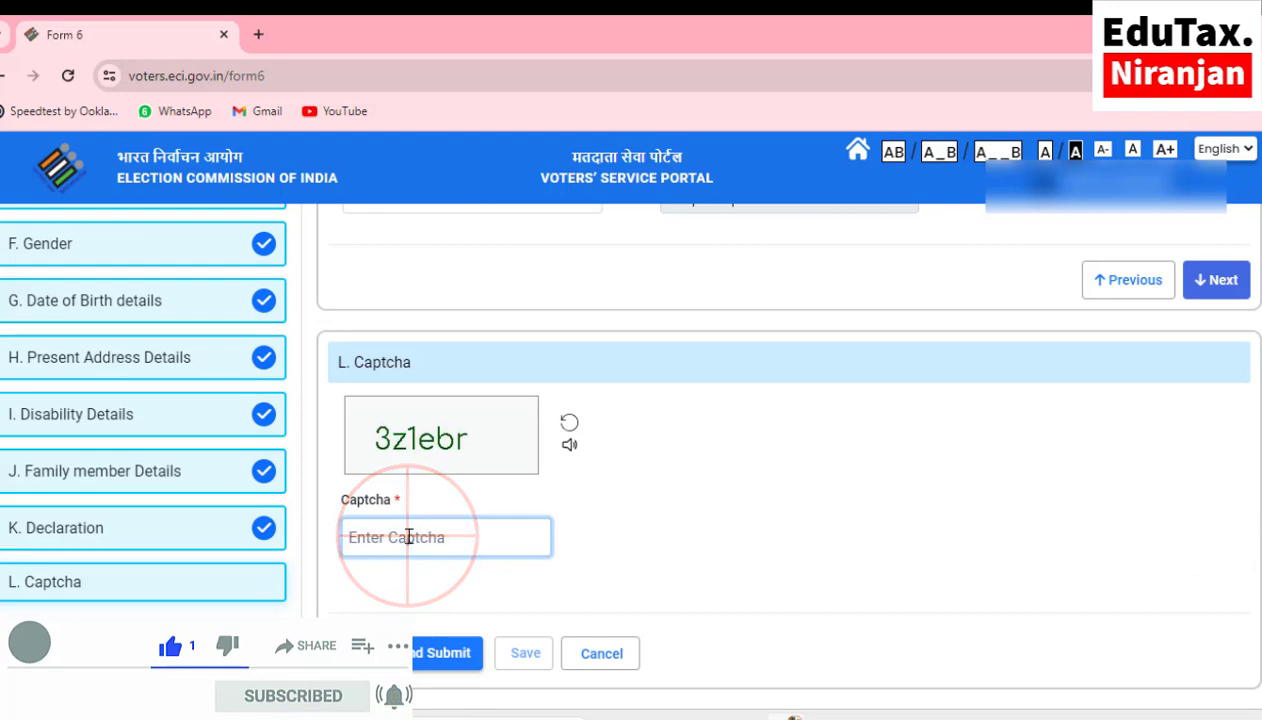
pyautogui.write('3z1ebr')
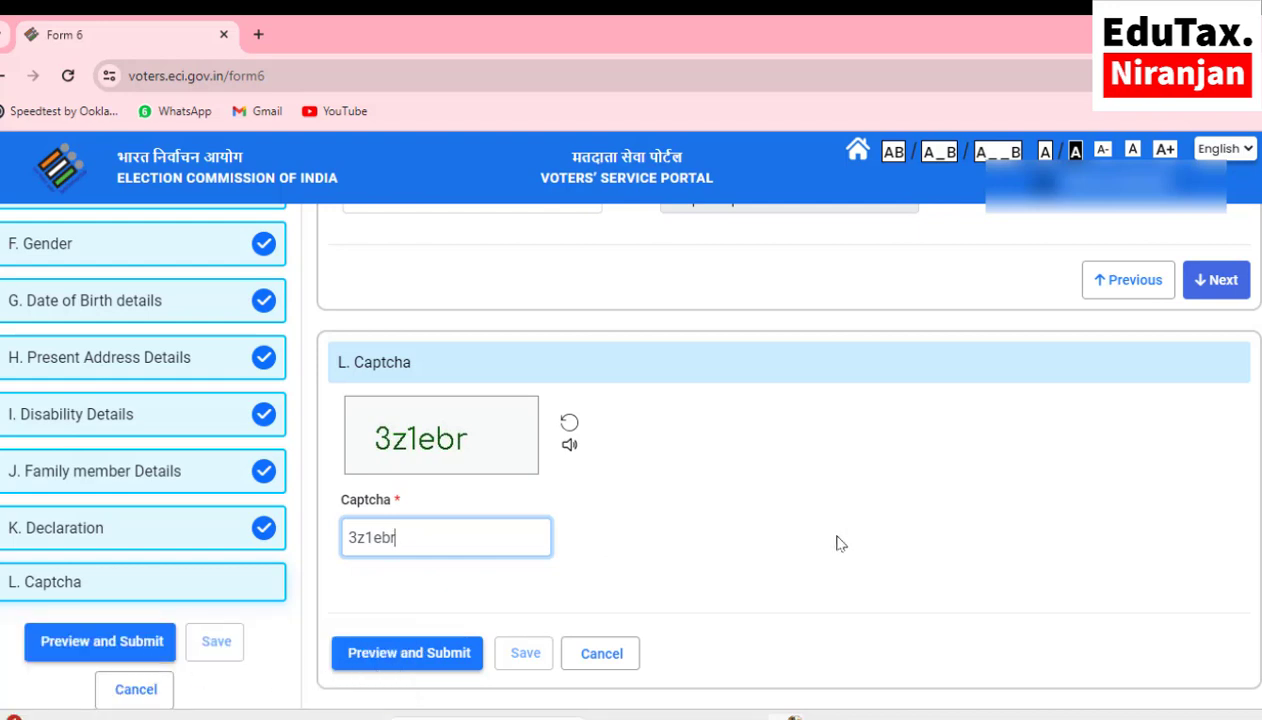
pyautogui.click(418, 662)
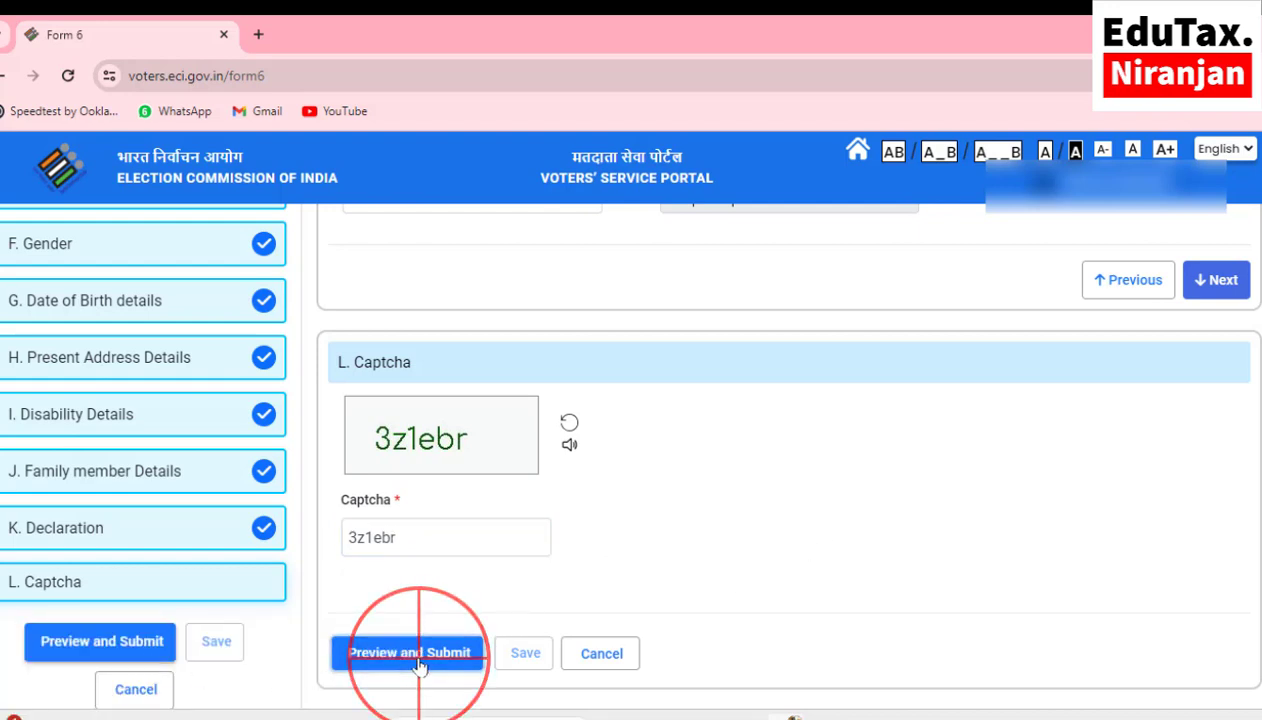
# Step: Re-enter the refreshed captcha and open the Form 6 preview
pyautogui.click(388, 537)
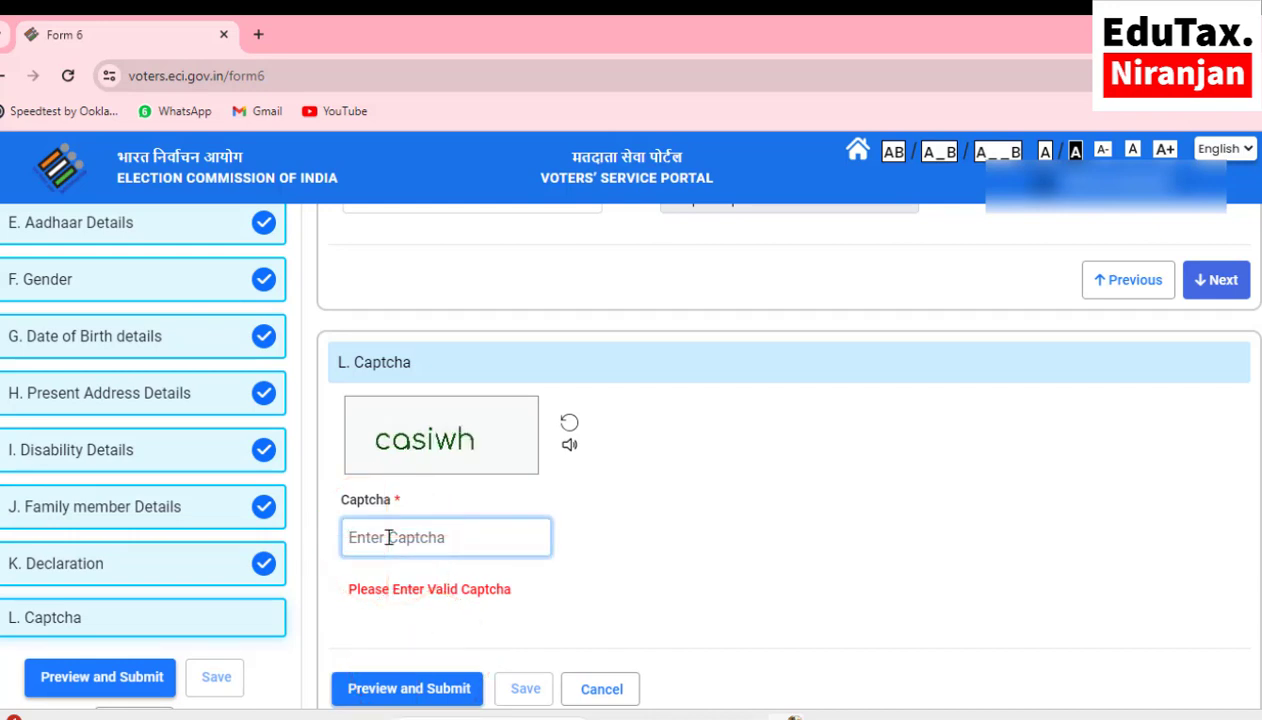
pyautogui.write('c')
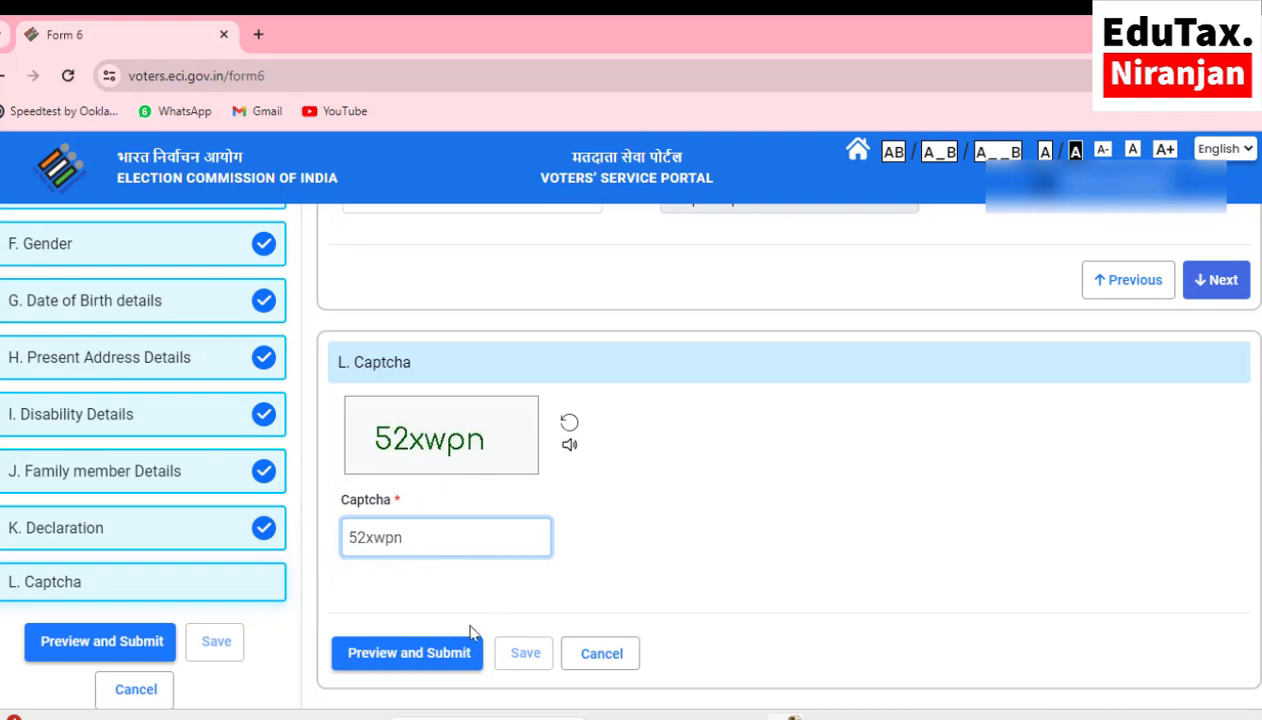
pyautogui.click(397, 656)
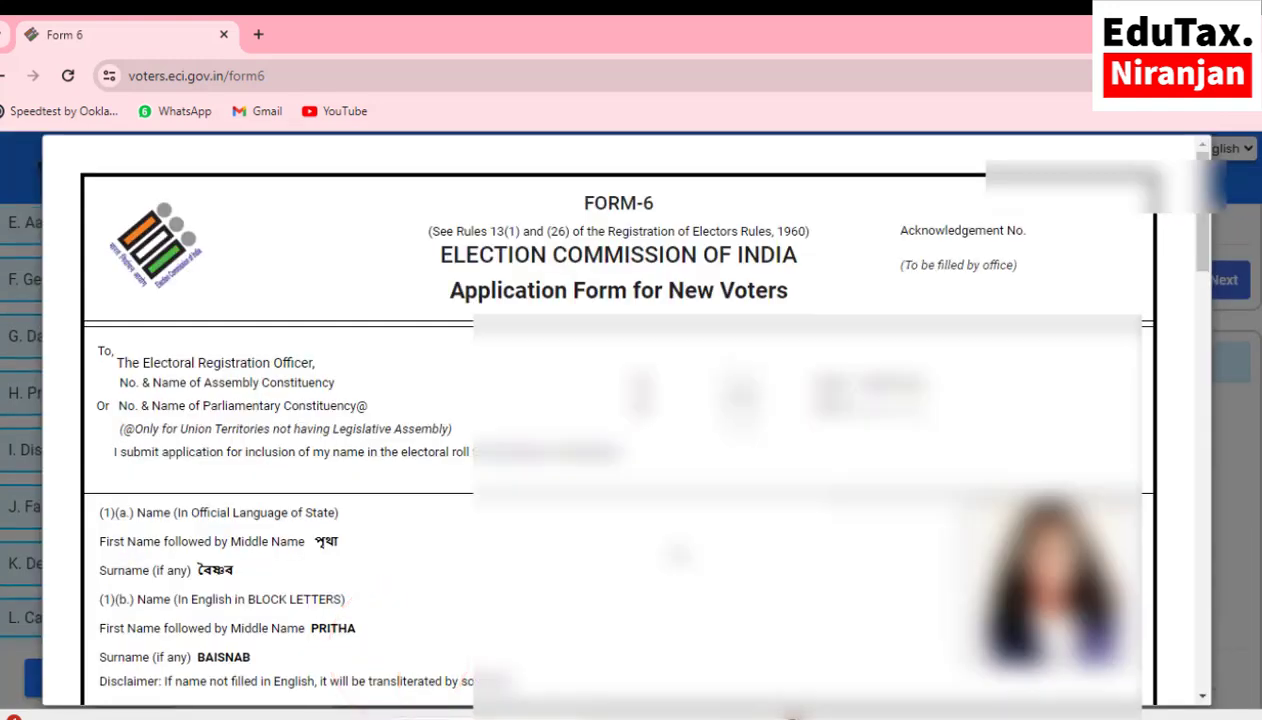
# Step: Look over the filled-in Form 6 preview, then submit it to bring up the confirmation prompt
pyautogui.scroll(-2, 648, 428)
pyautogui.scroll(-10, 648, 428)
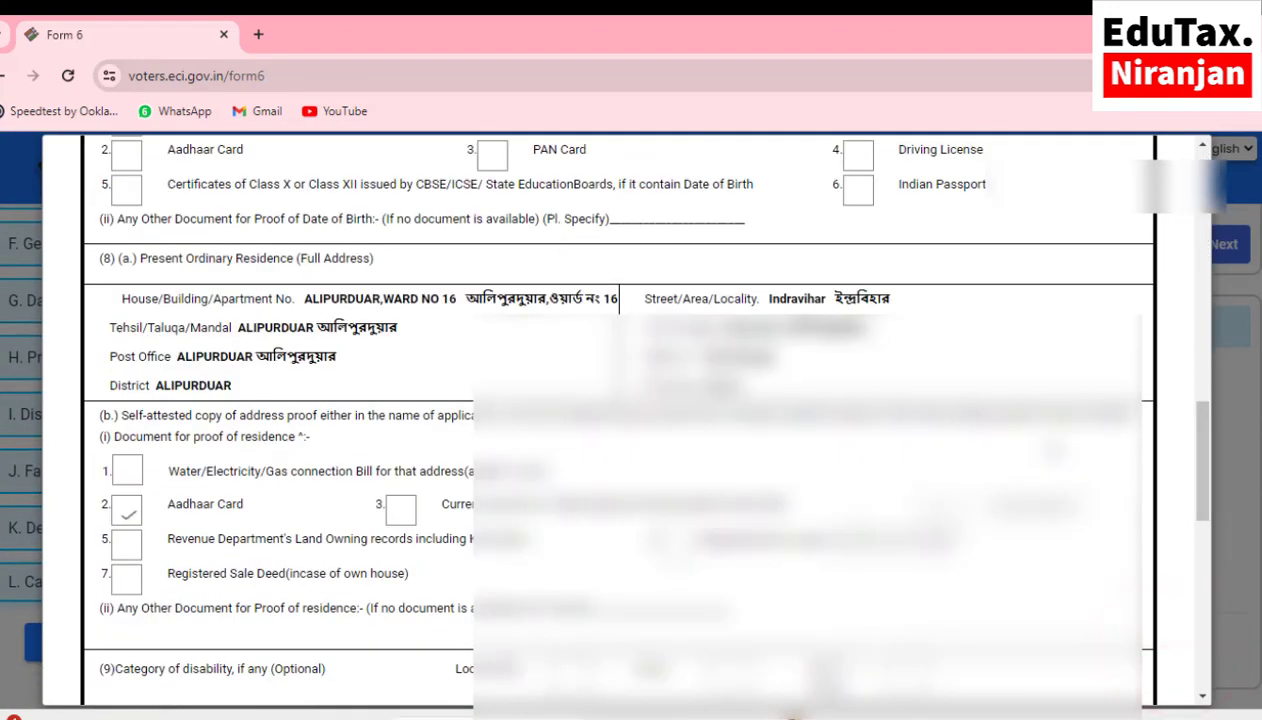
pyautogui.scroll(3, 648, 428)
pyautogui.scroll(-4, 648, 428)
pyautogui.scroll(-12, 1052, 449)
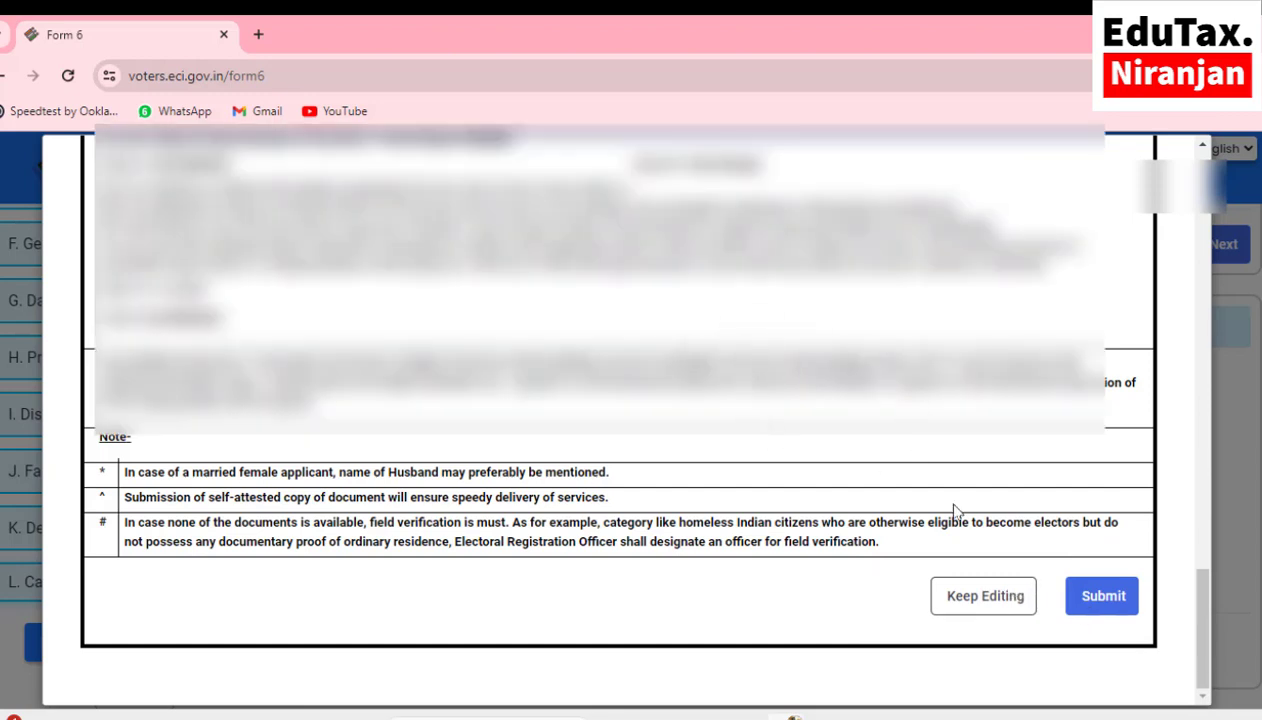
pyautogui.click(1099, 597)
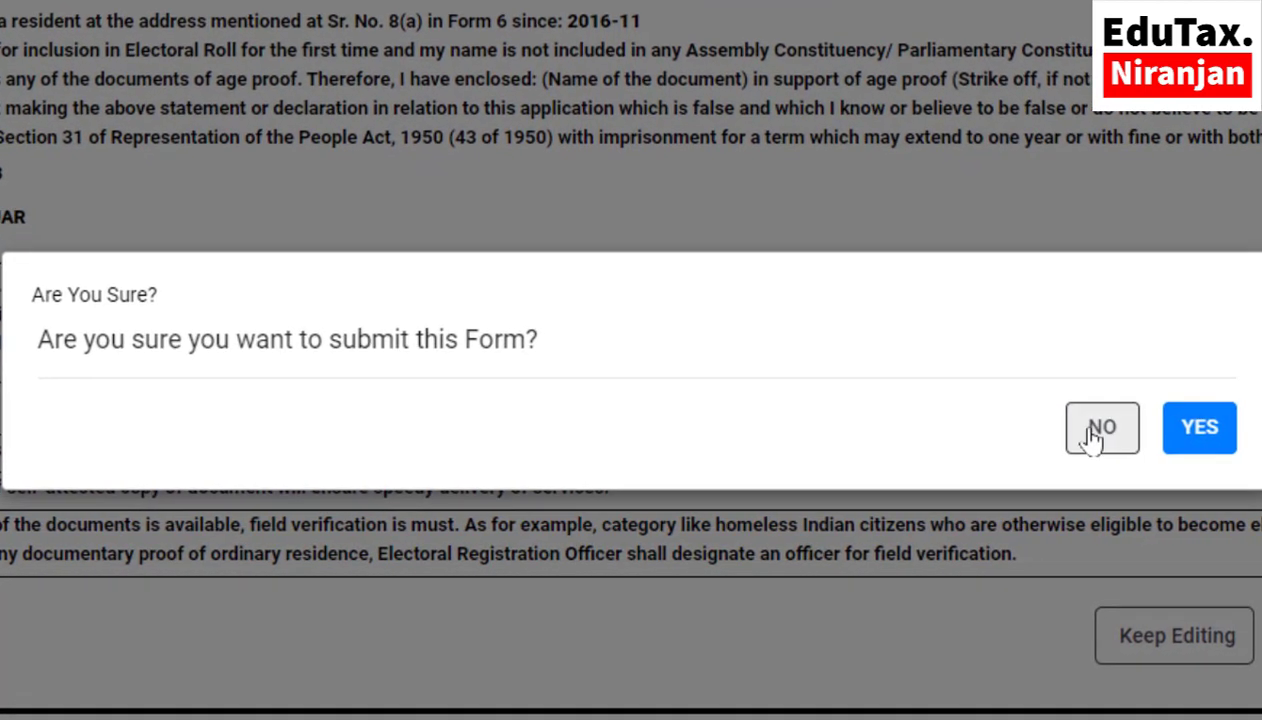
# Step: Confirm submission with YES, copy the generated reference number, and download the acknowledgement PDF
pyautogui.click(1195, 430)
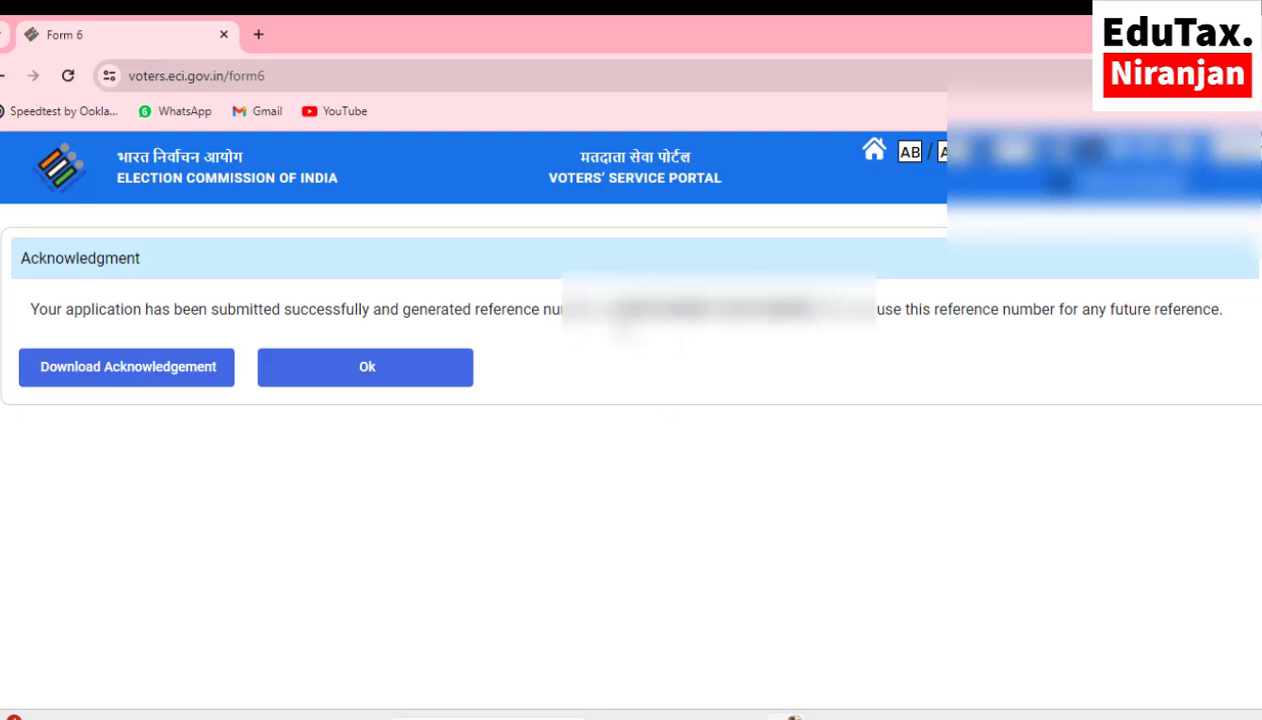
pyautogui.moveTo(615, 310); pyautogui.dragTo(815, 310)
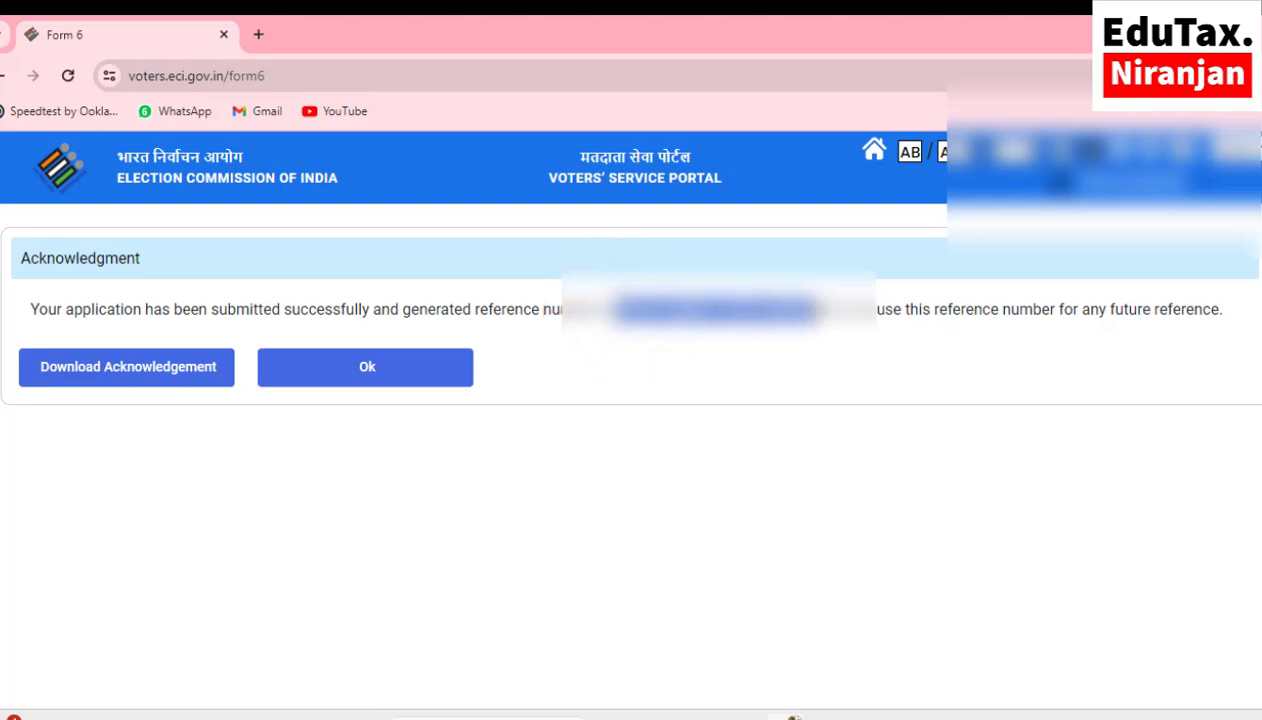
pyautogui.rightClick(773, 312)
pyautogui.click(808, 333)
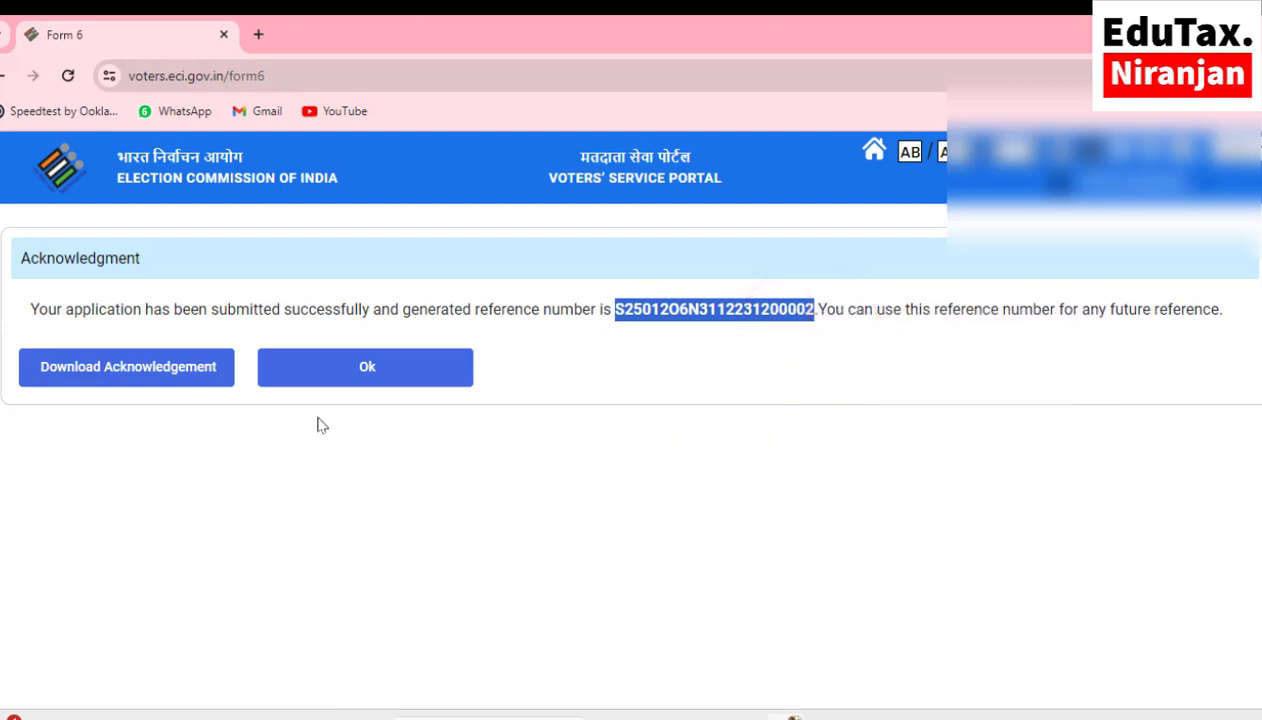
pyautogui.click(117, 380)
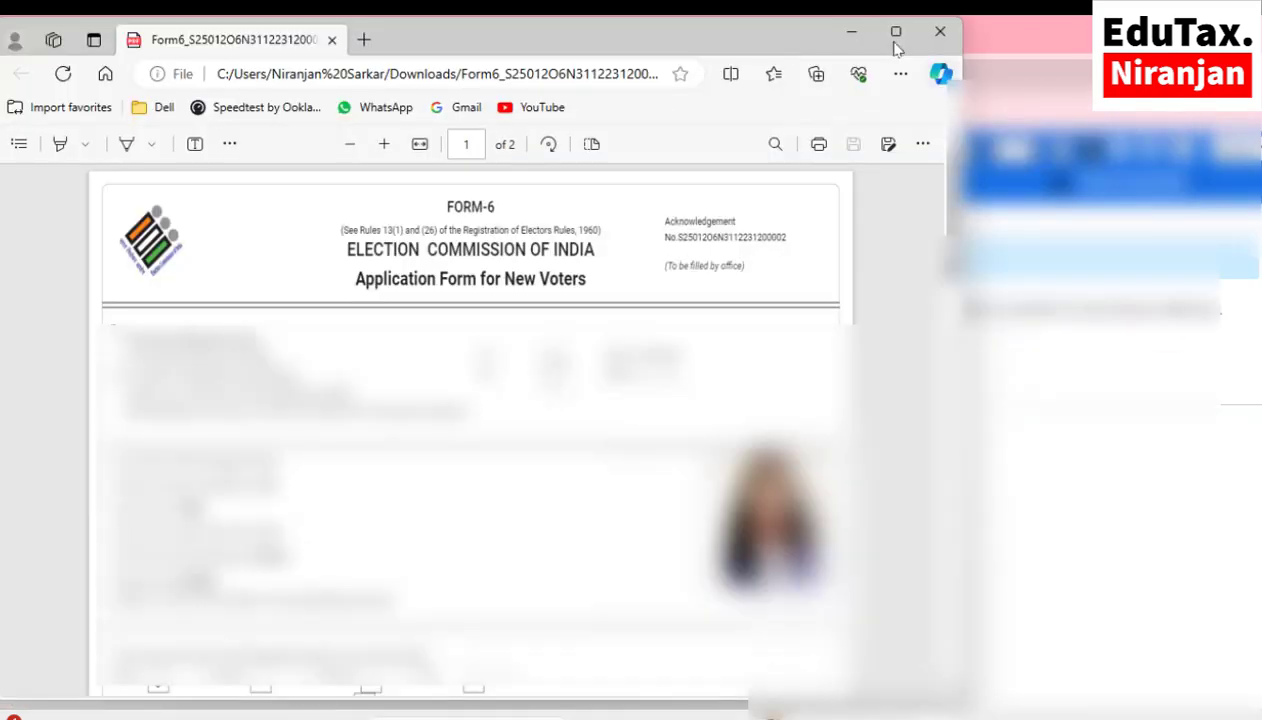
# Step: Maximize the Edge PDF window and scroll down to the acknowledgement receipt on page 2
pyautogui.click(893, 32)
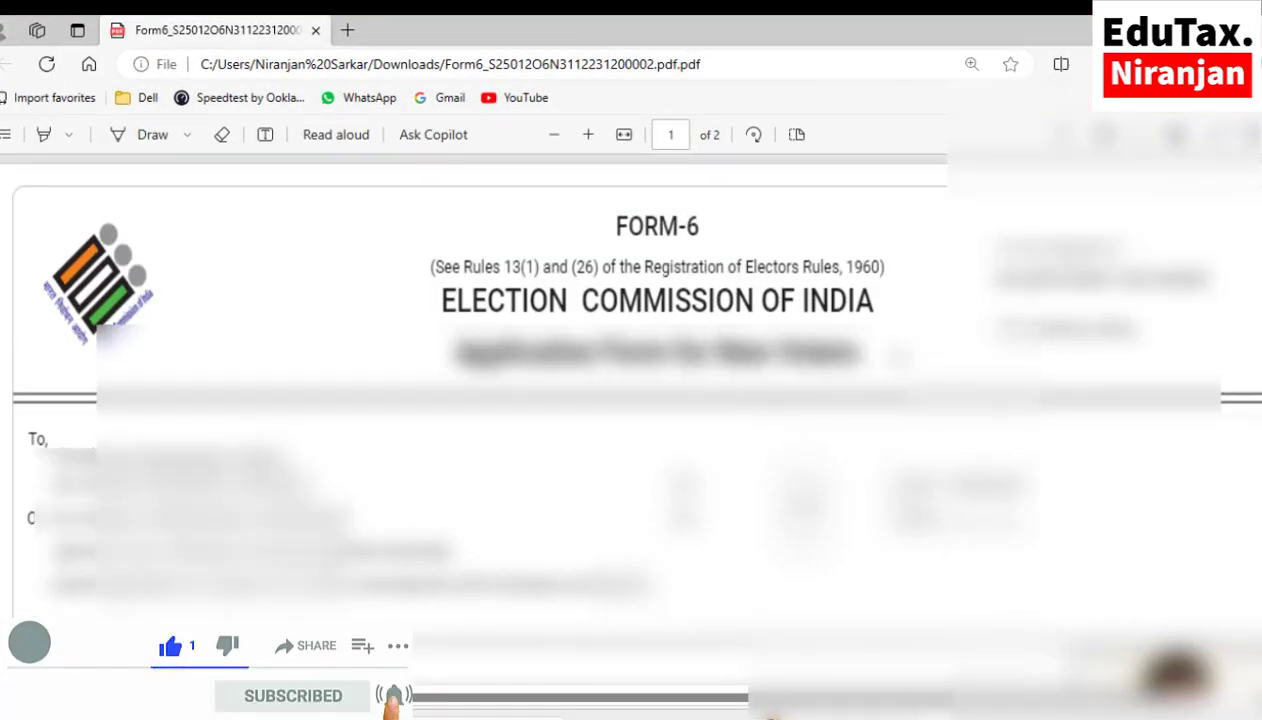
pyautogui.scroll(-8, 478, 390)
pyautogui.scroll(-10, 628, 420)
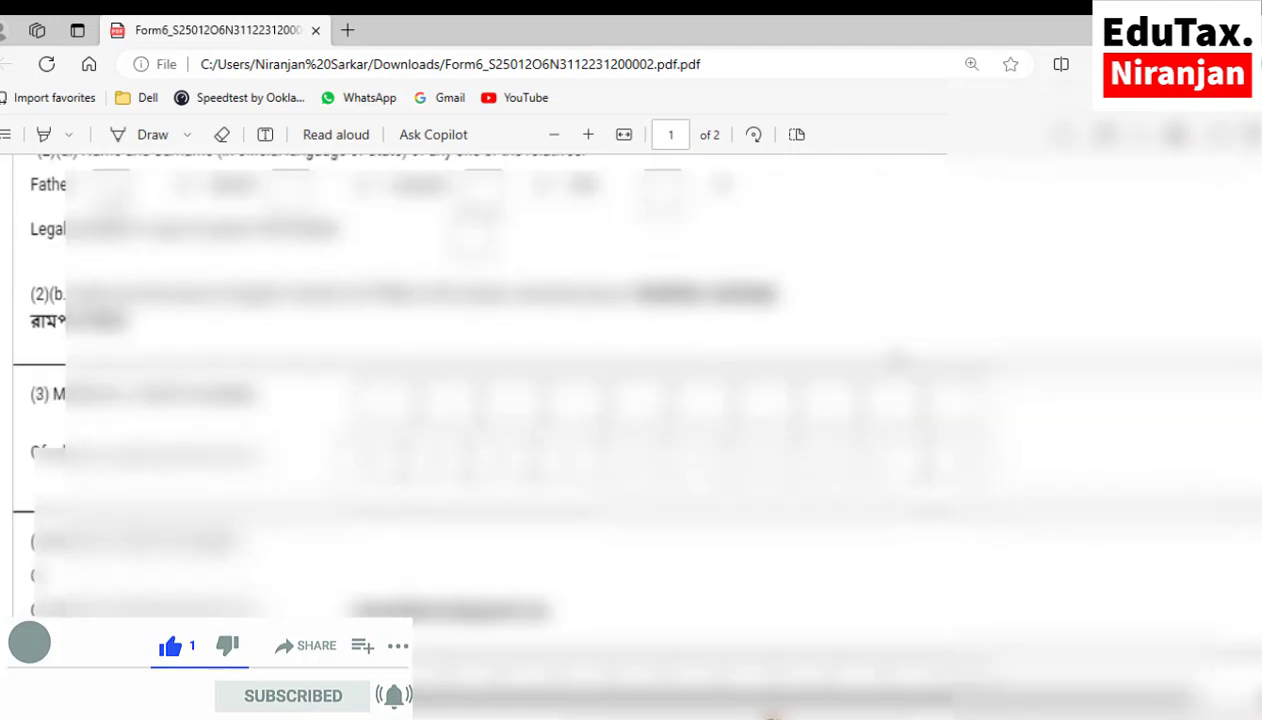
pyautogui.scroll(-7, 628, 400)
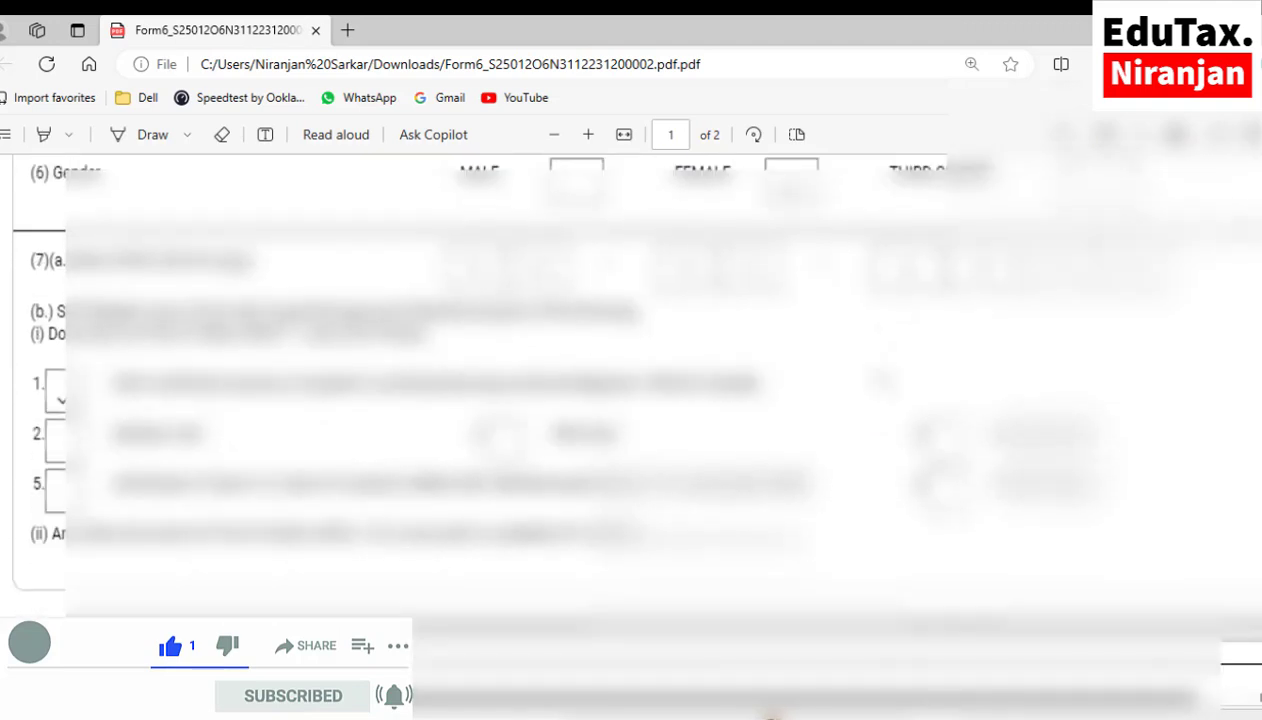
pyautogui.scroll(-10, 628, 420)
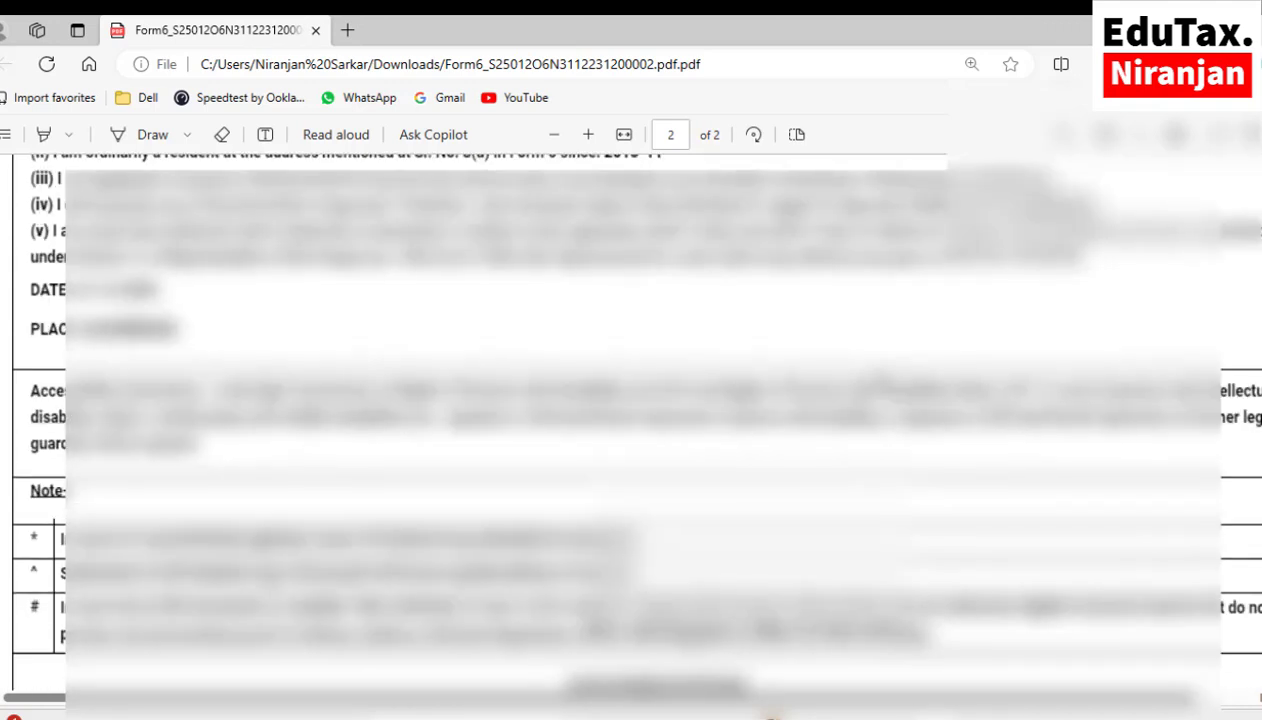
pyautogui.scroll(-5, 771, 716)
pyautogui.scroll(-1, 771, 716)
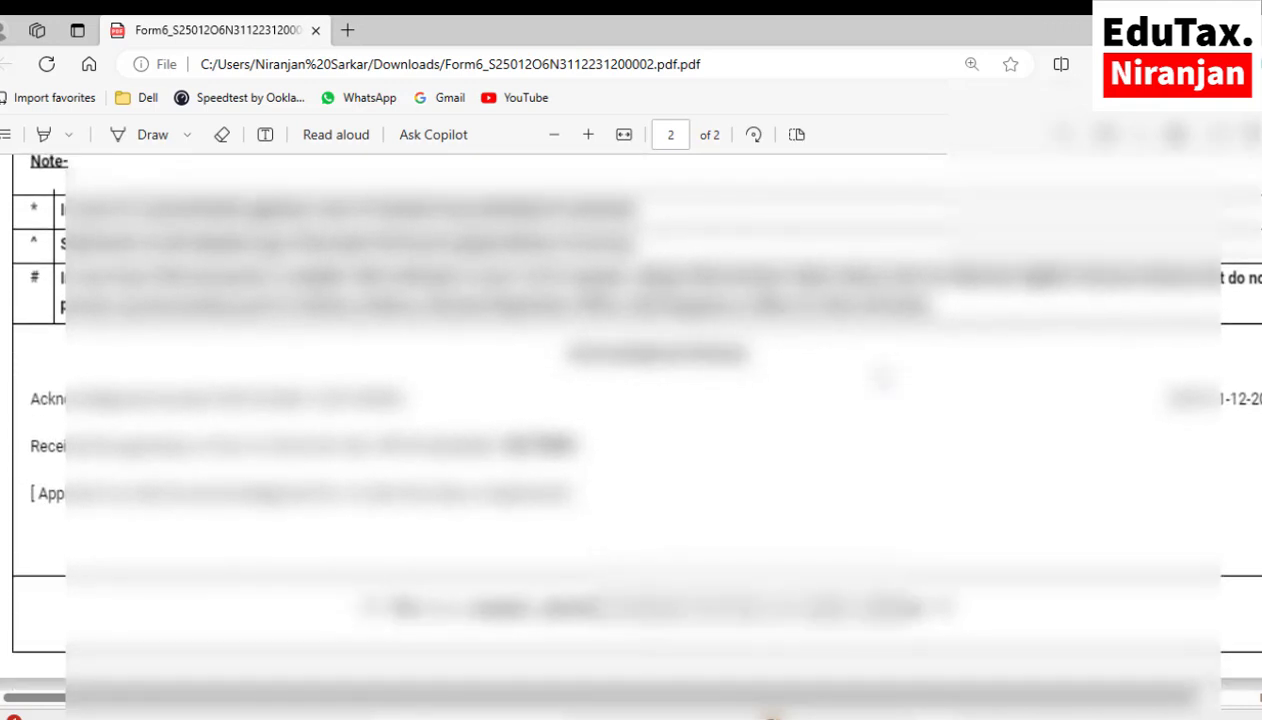